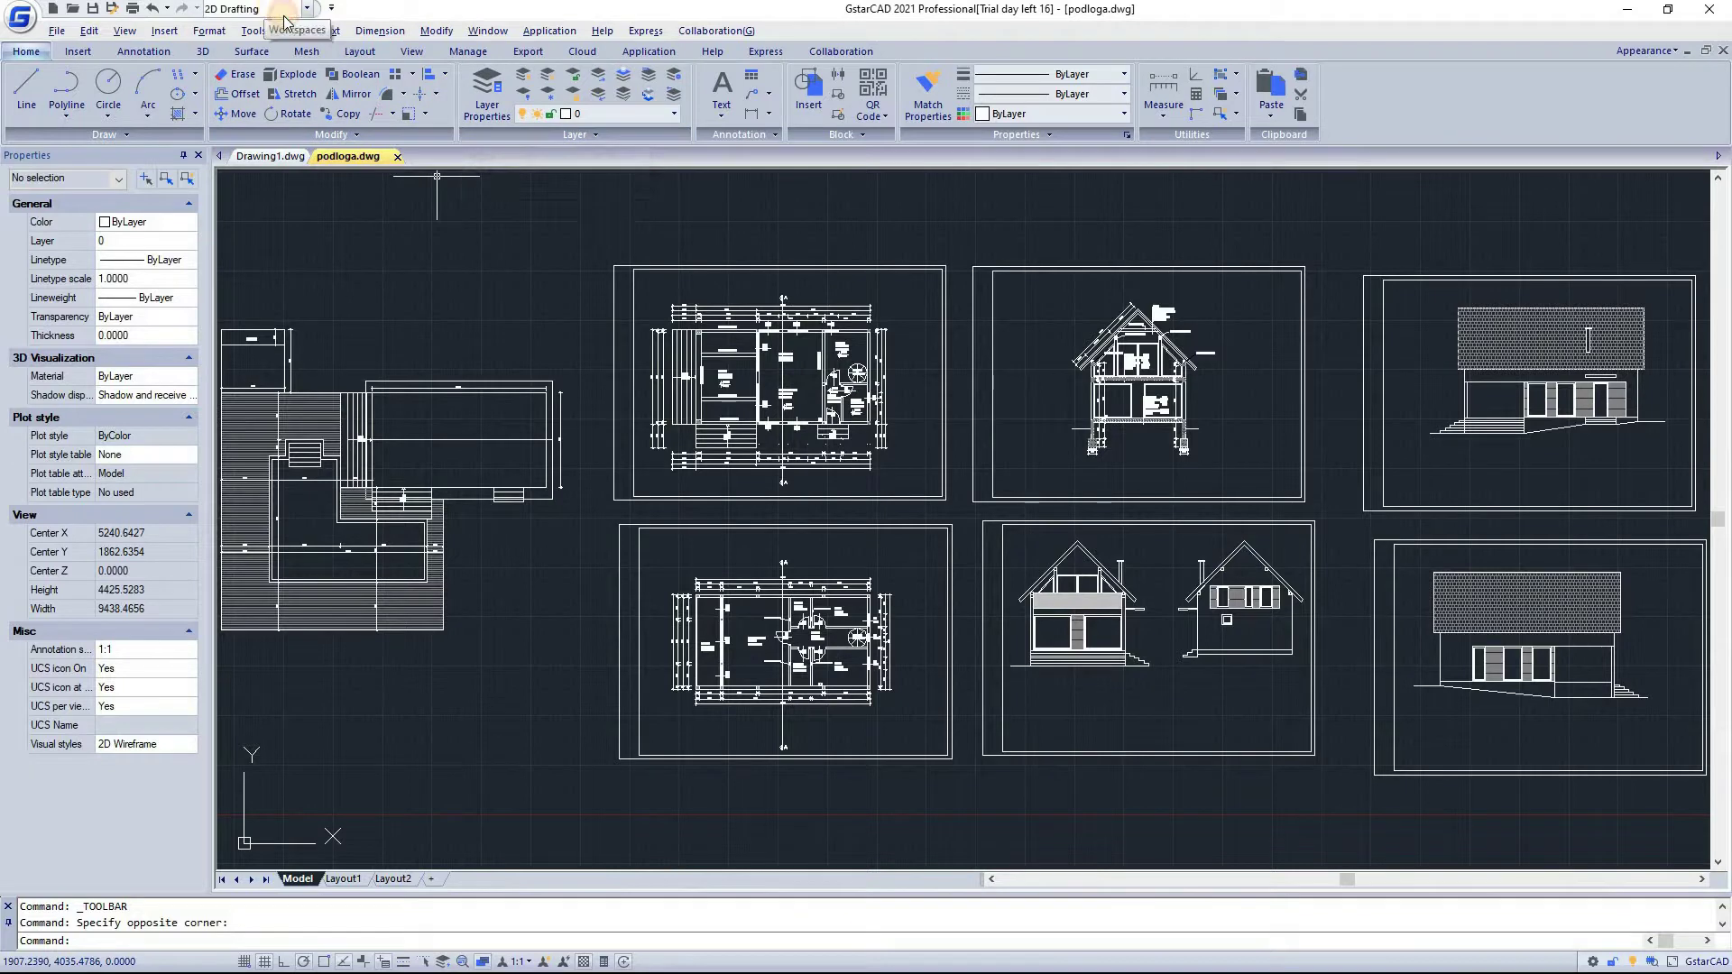
# - Switch the workspace from 2D Drafting to GstarCAD Classic
pyautogui.click(279, 9)
pyautogui.click(282, 9)
pyautogui.click(283, 11)
pyautogui.click(295, 50)
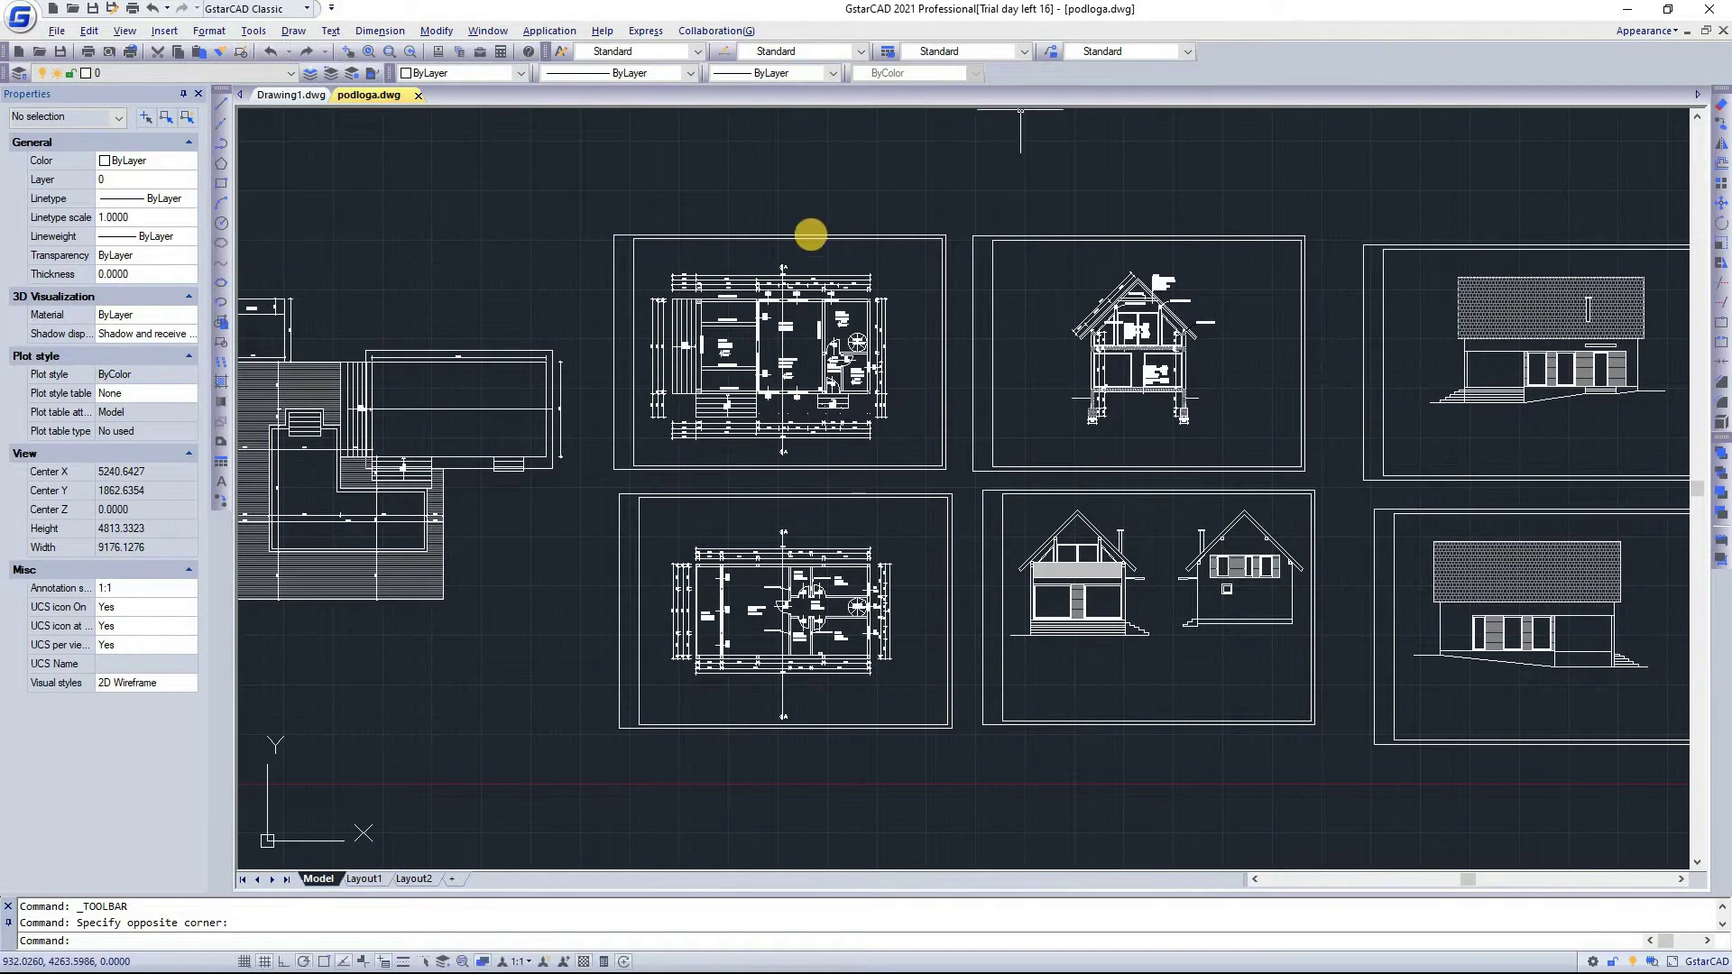
pyautogui.moveTo(811, 235)
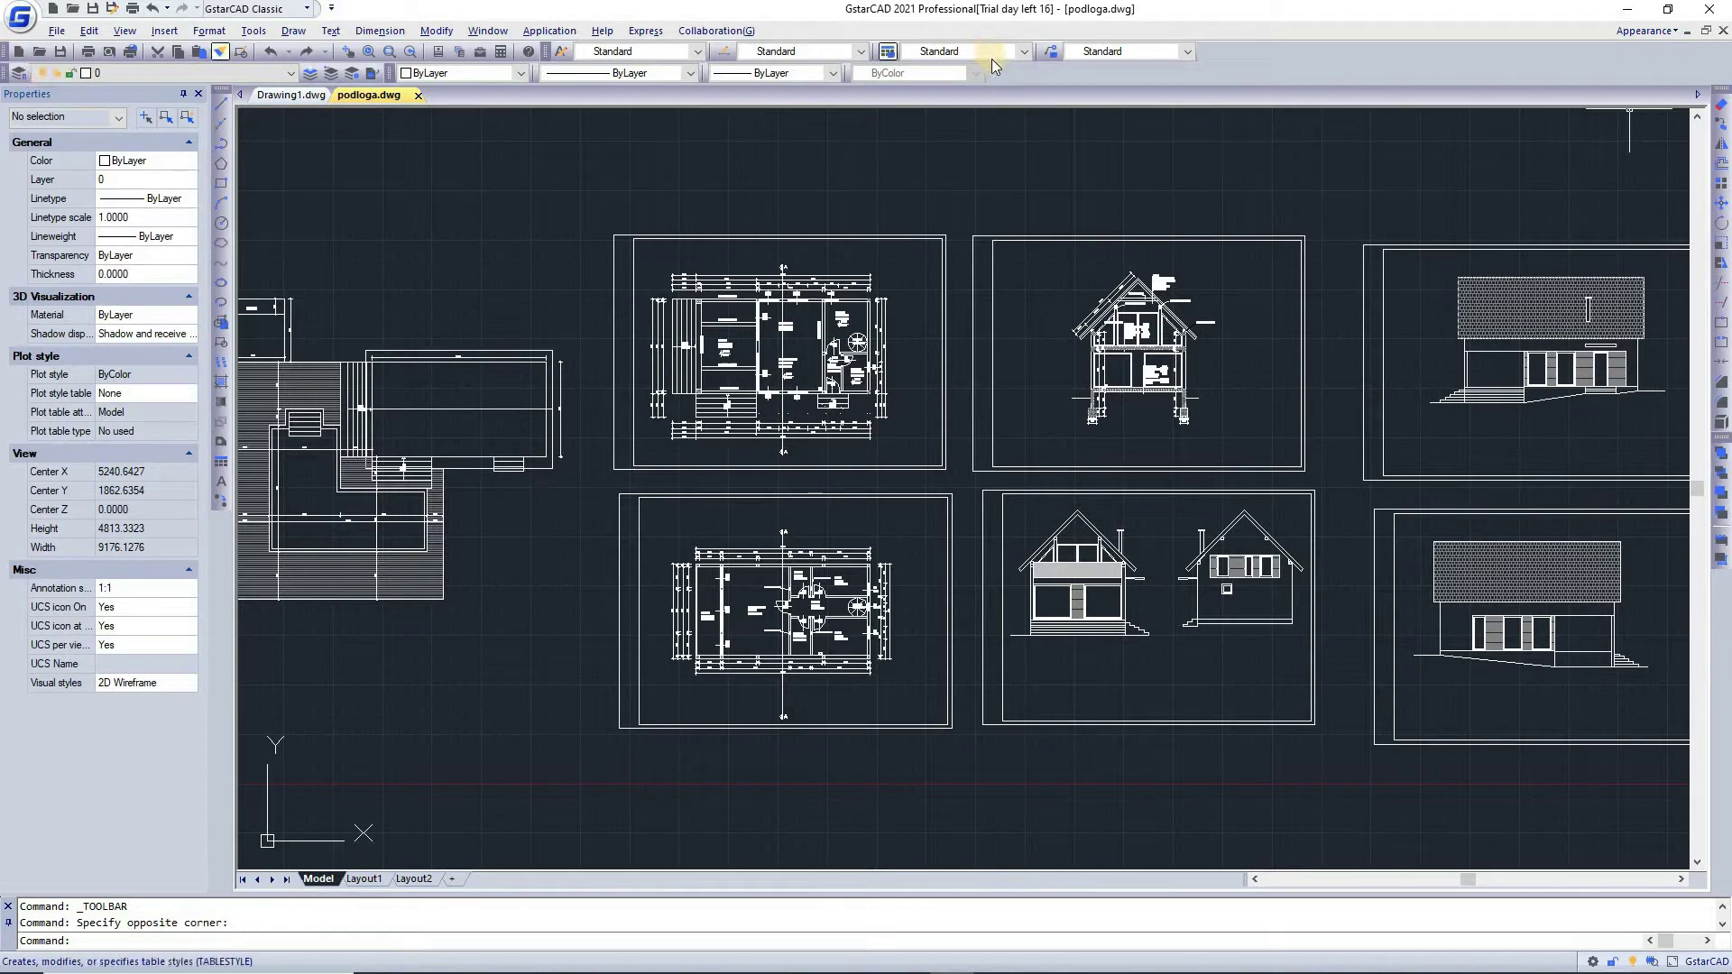
# - Display the Layer II toolbar from the GCAD toolbar group and hide it again
pyautogui.rightClick(1251, 63)
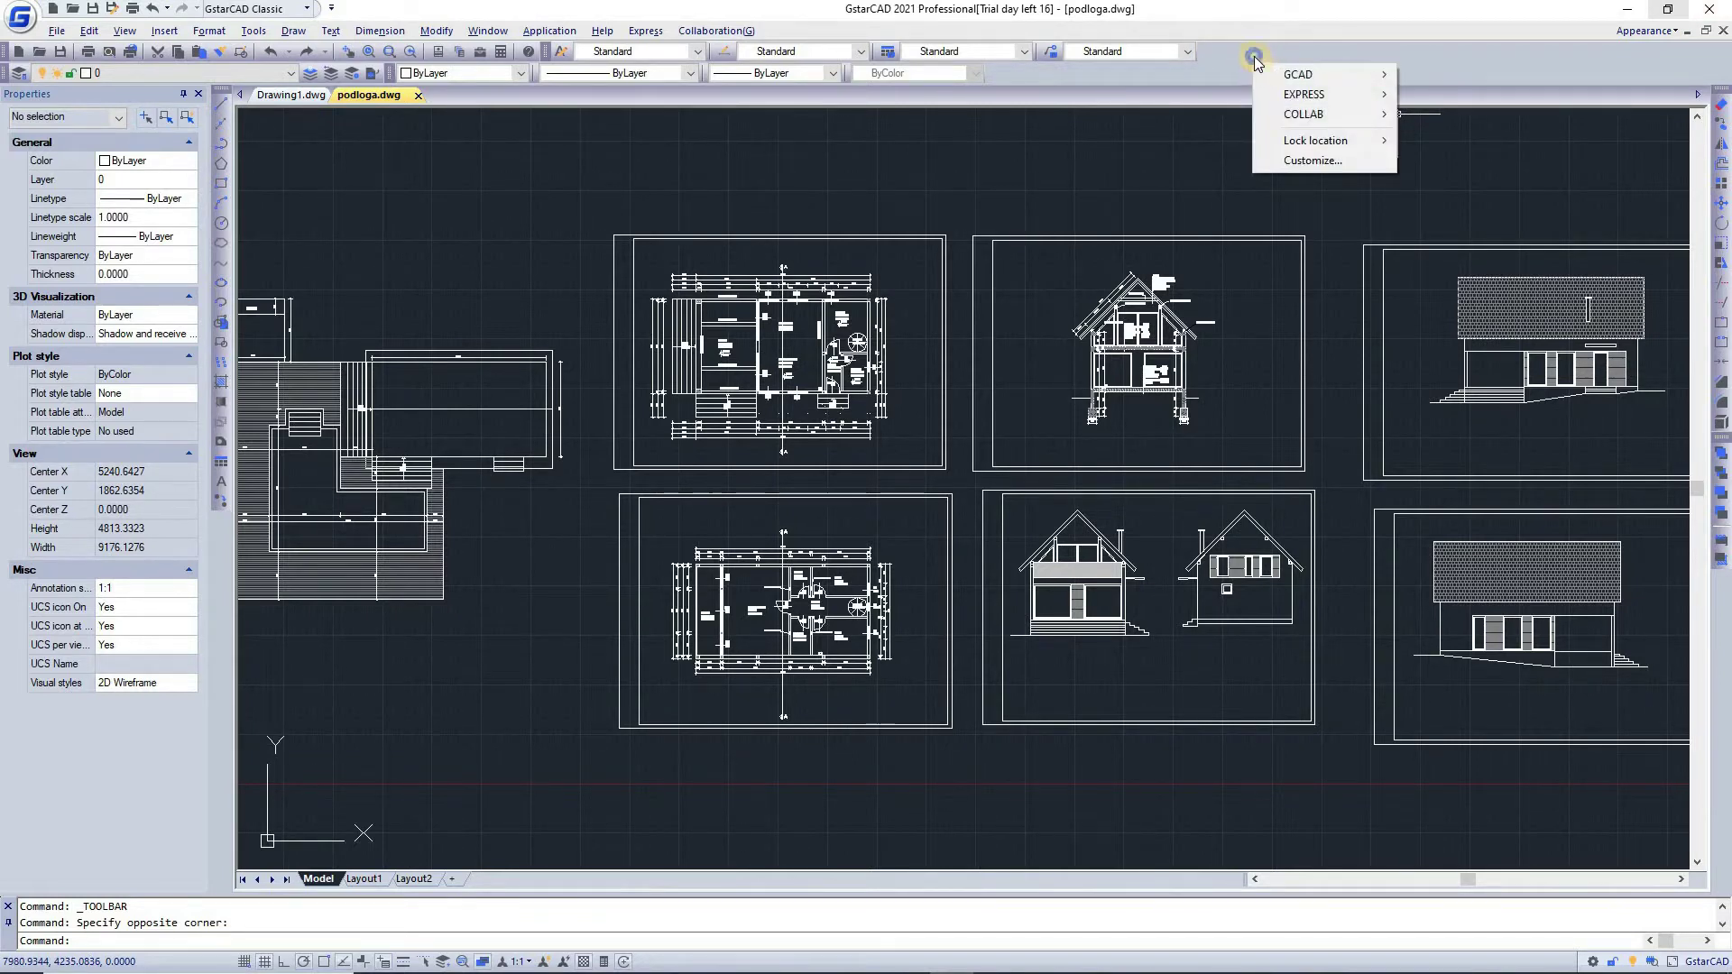
pyautogui.rightClick(1254, 58)
pyautogui.moveTo(1388, 64)
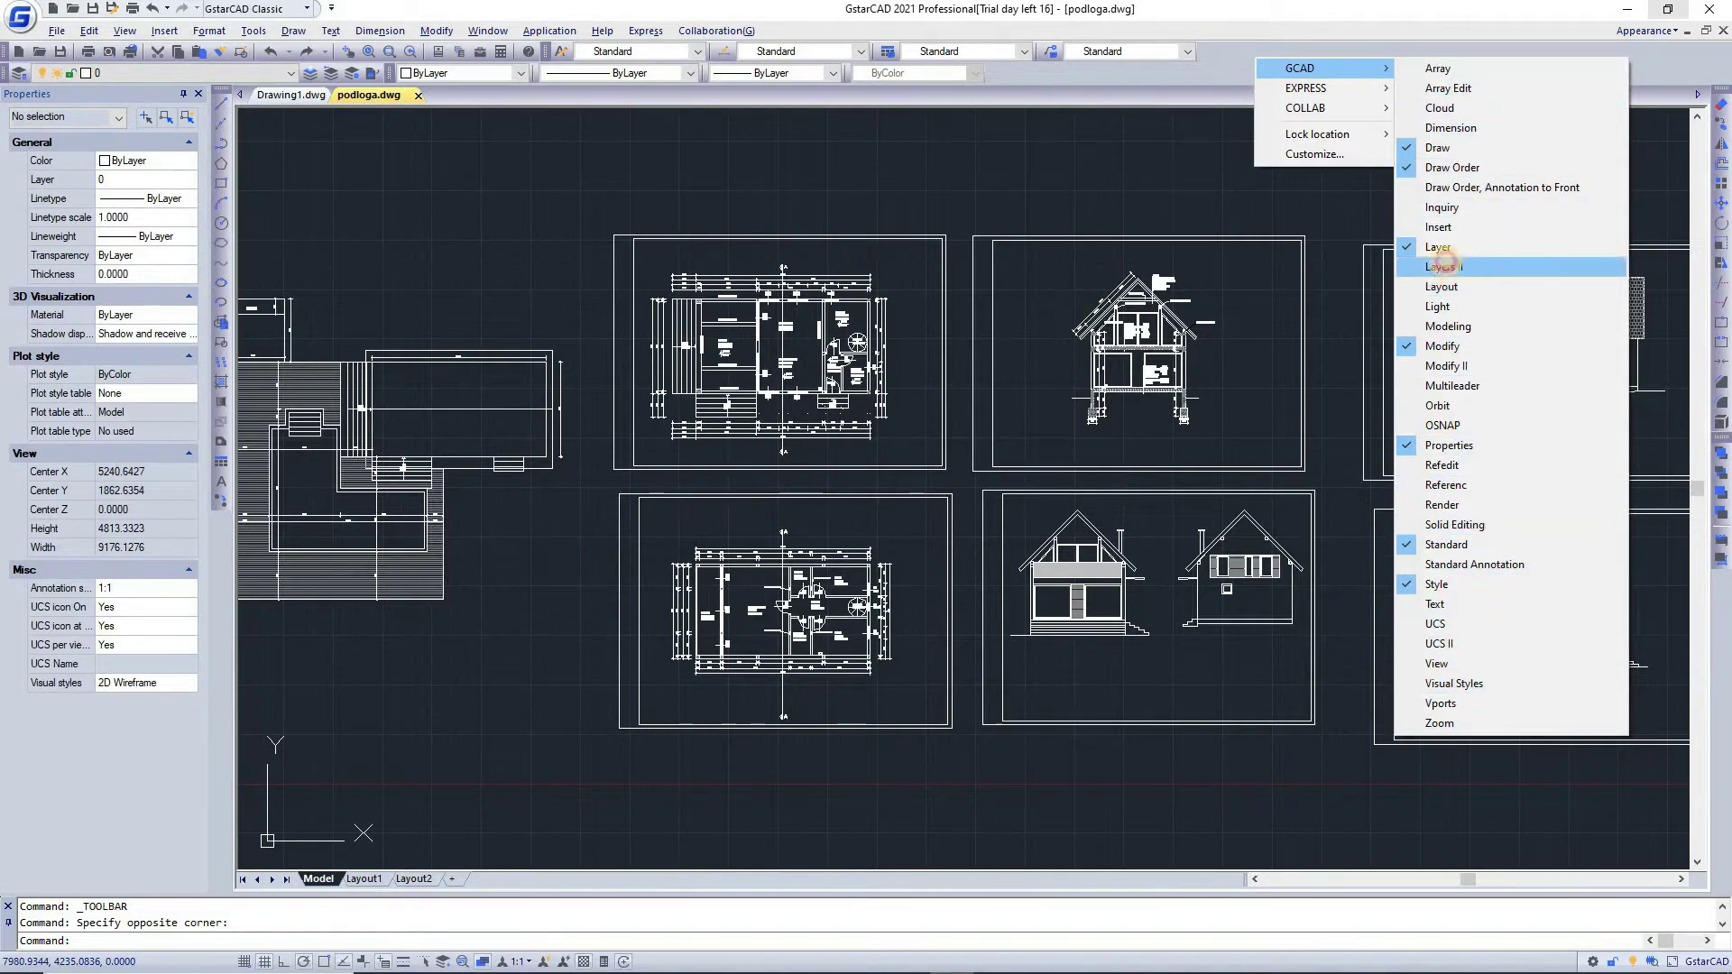
pyautogui.click(1457, 266)
pyautogui.rightClick(1378, 90)
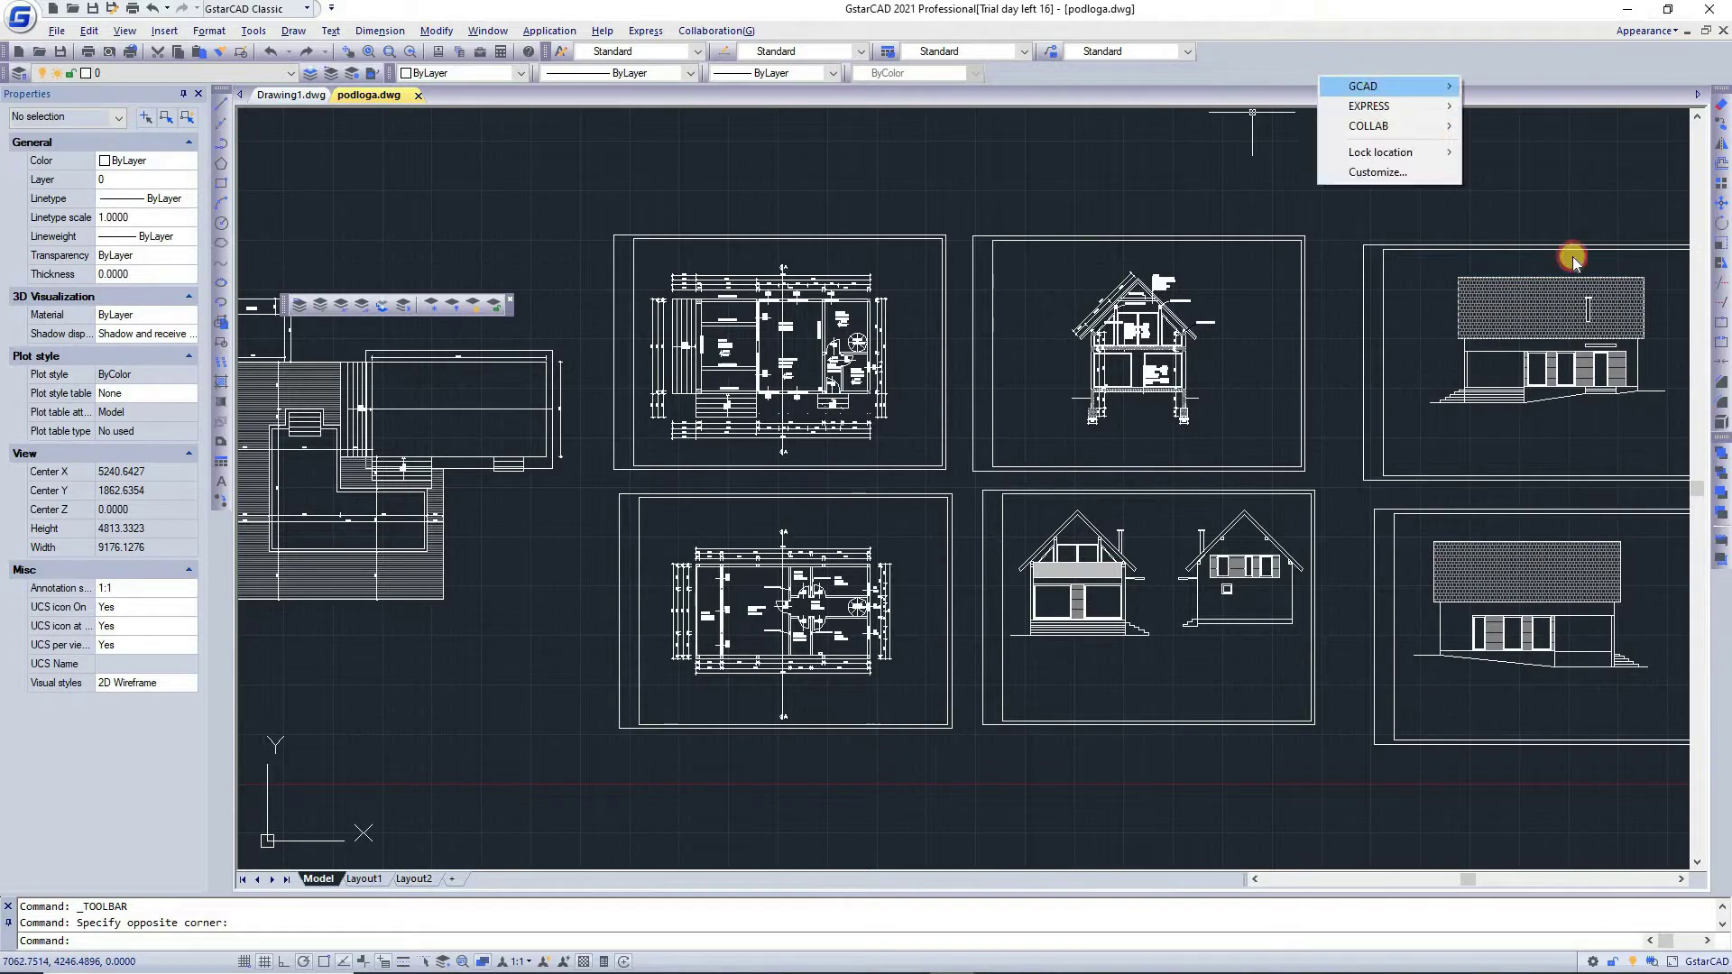
pyautogui.click(1546, 285)
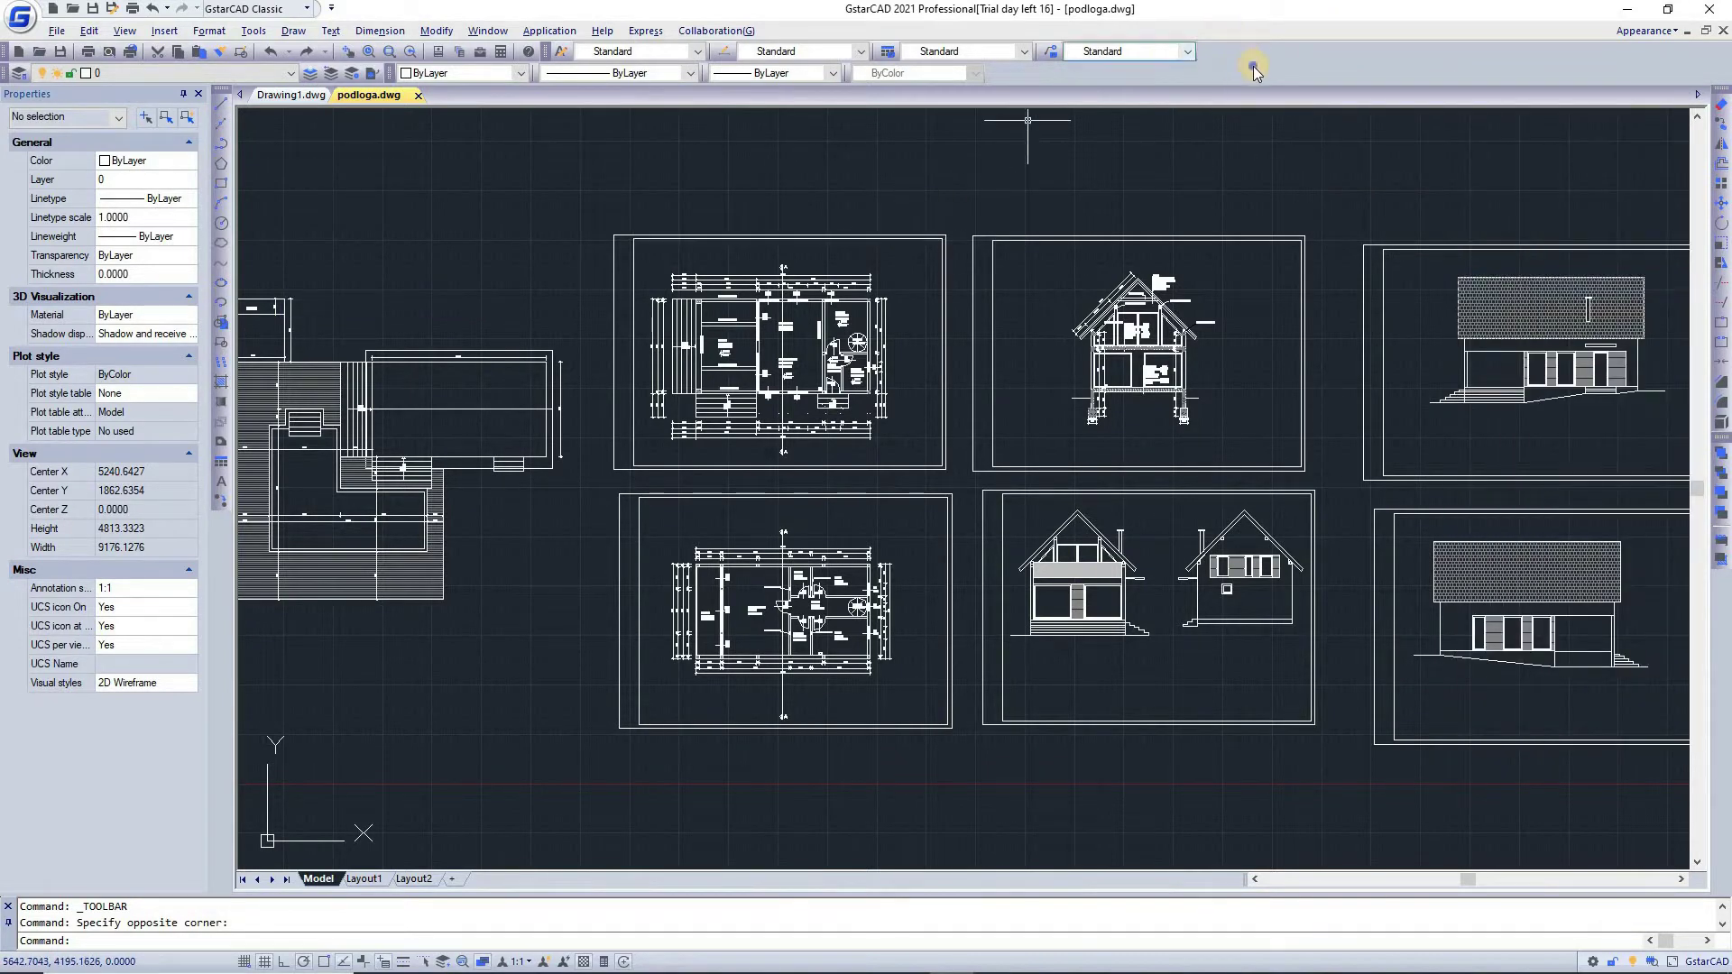
# - View the toolbar location-lock options and the Customize User Interface command list, closing the dialog without changes
pyautogui.rightClick(1326, 80)
pyautogui.moveTo(1346, 99)
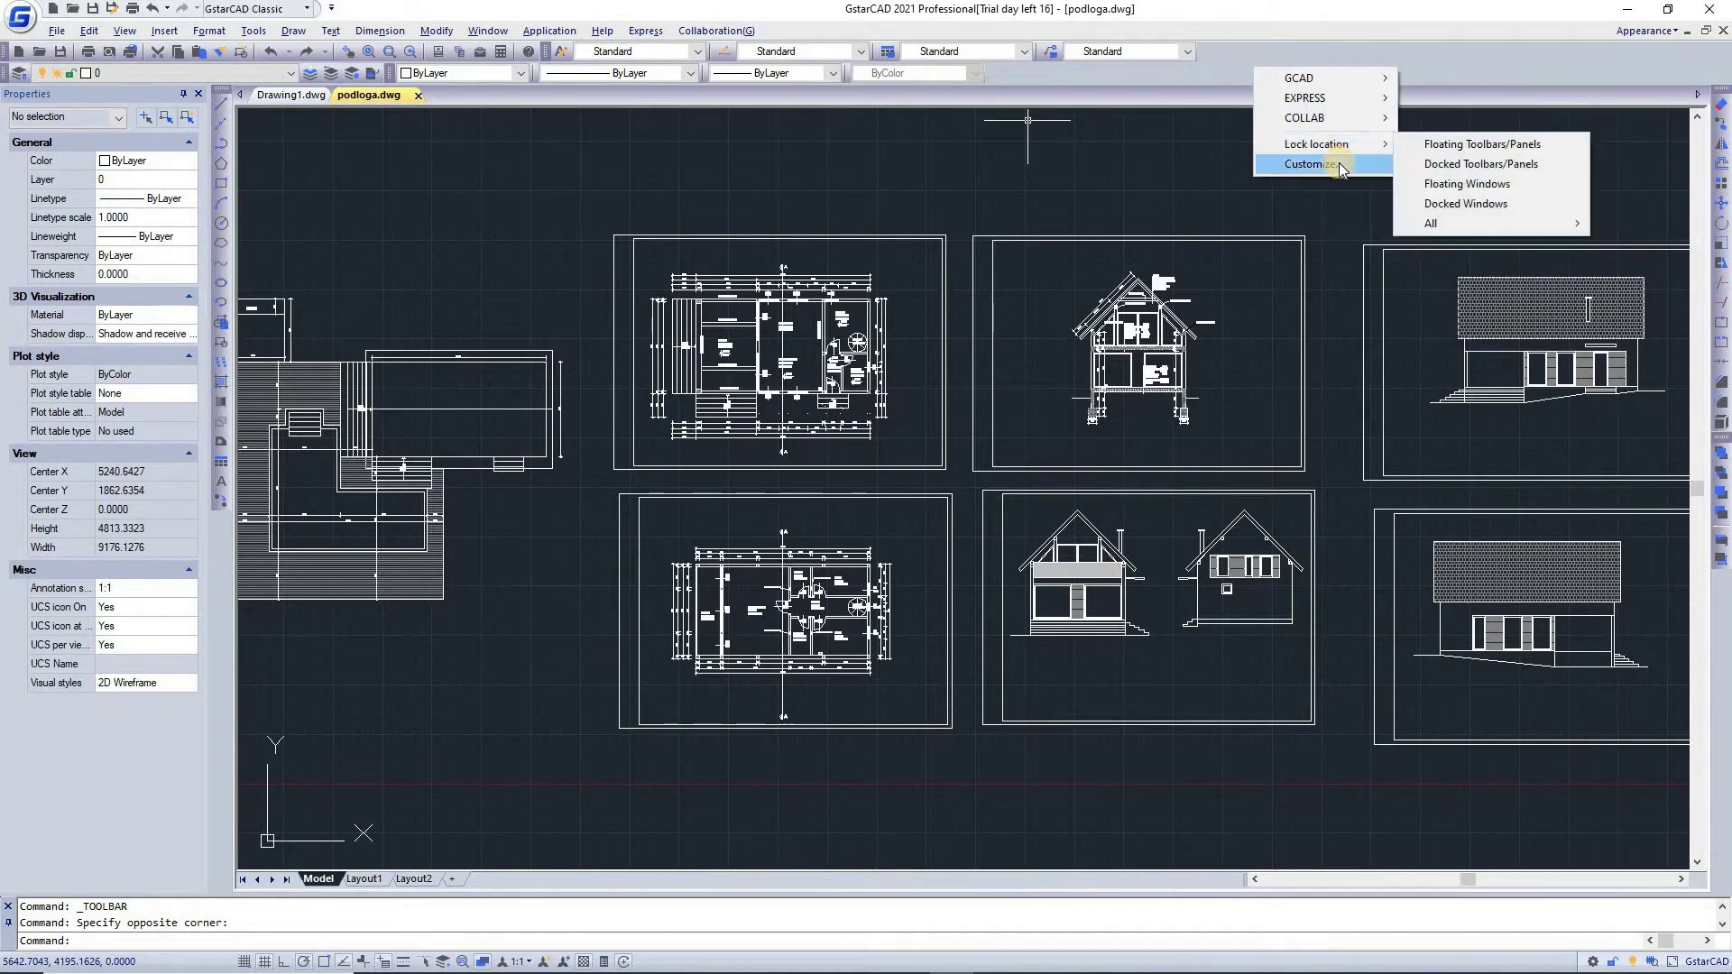
pyautogui.moveTo(1326, 144)
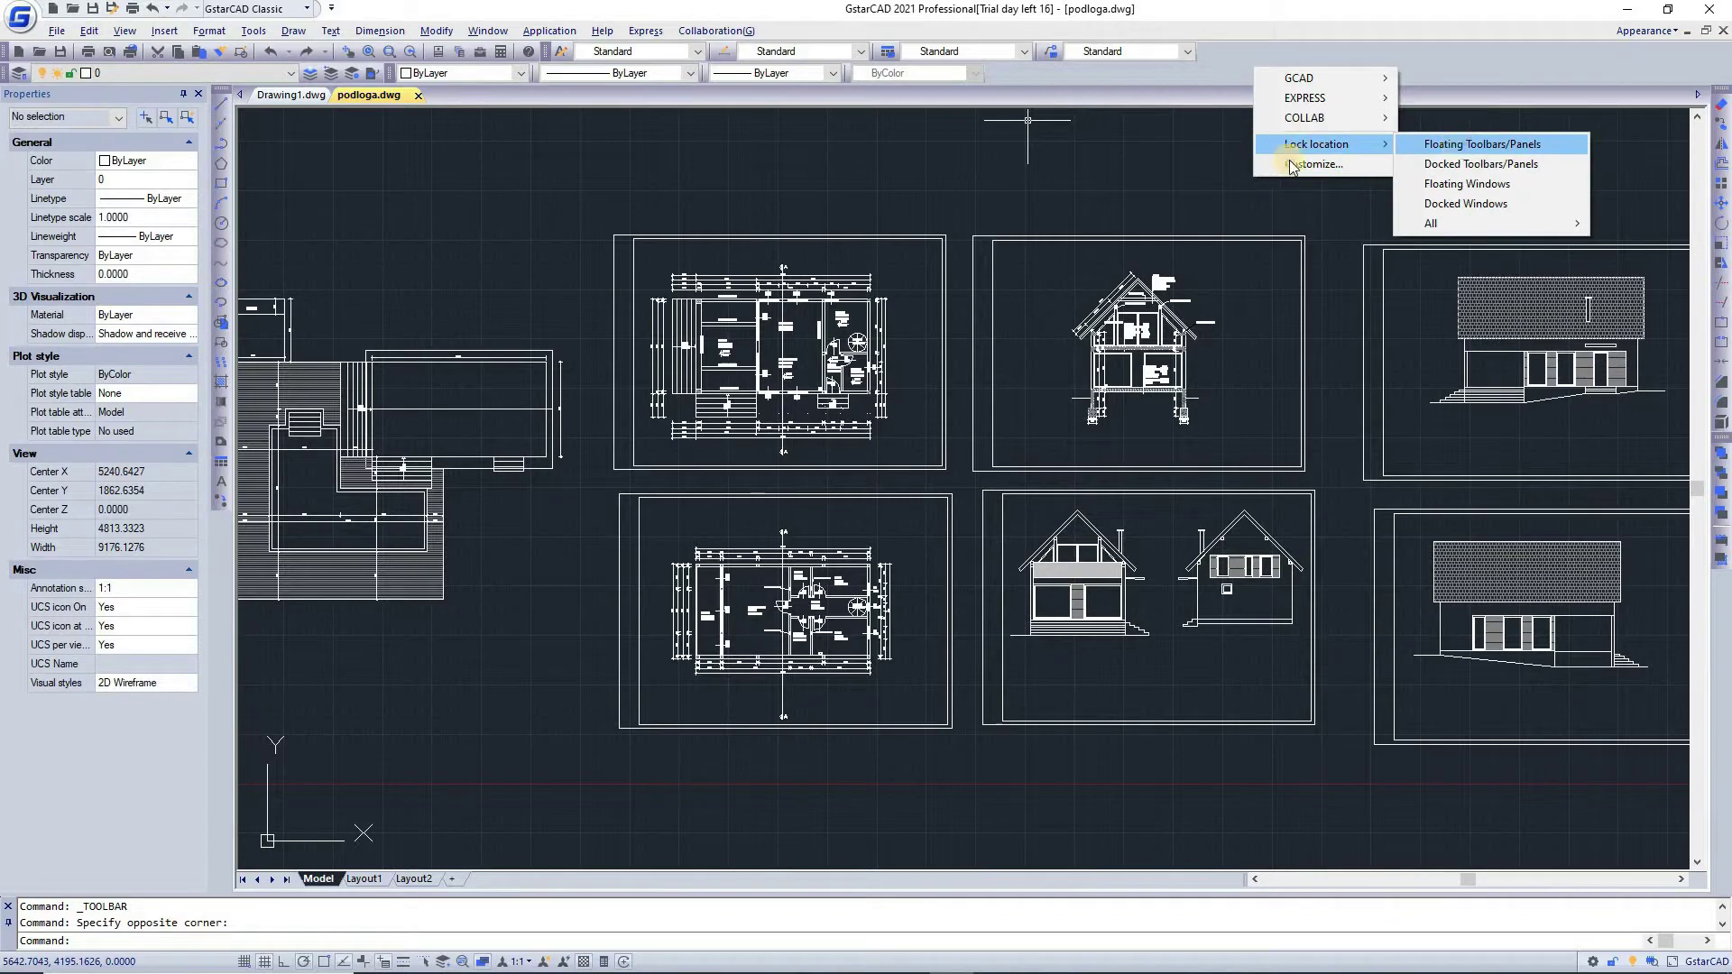
pyautogui.click(1080, 194)
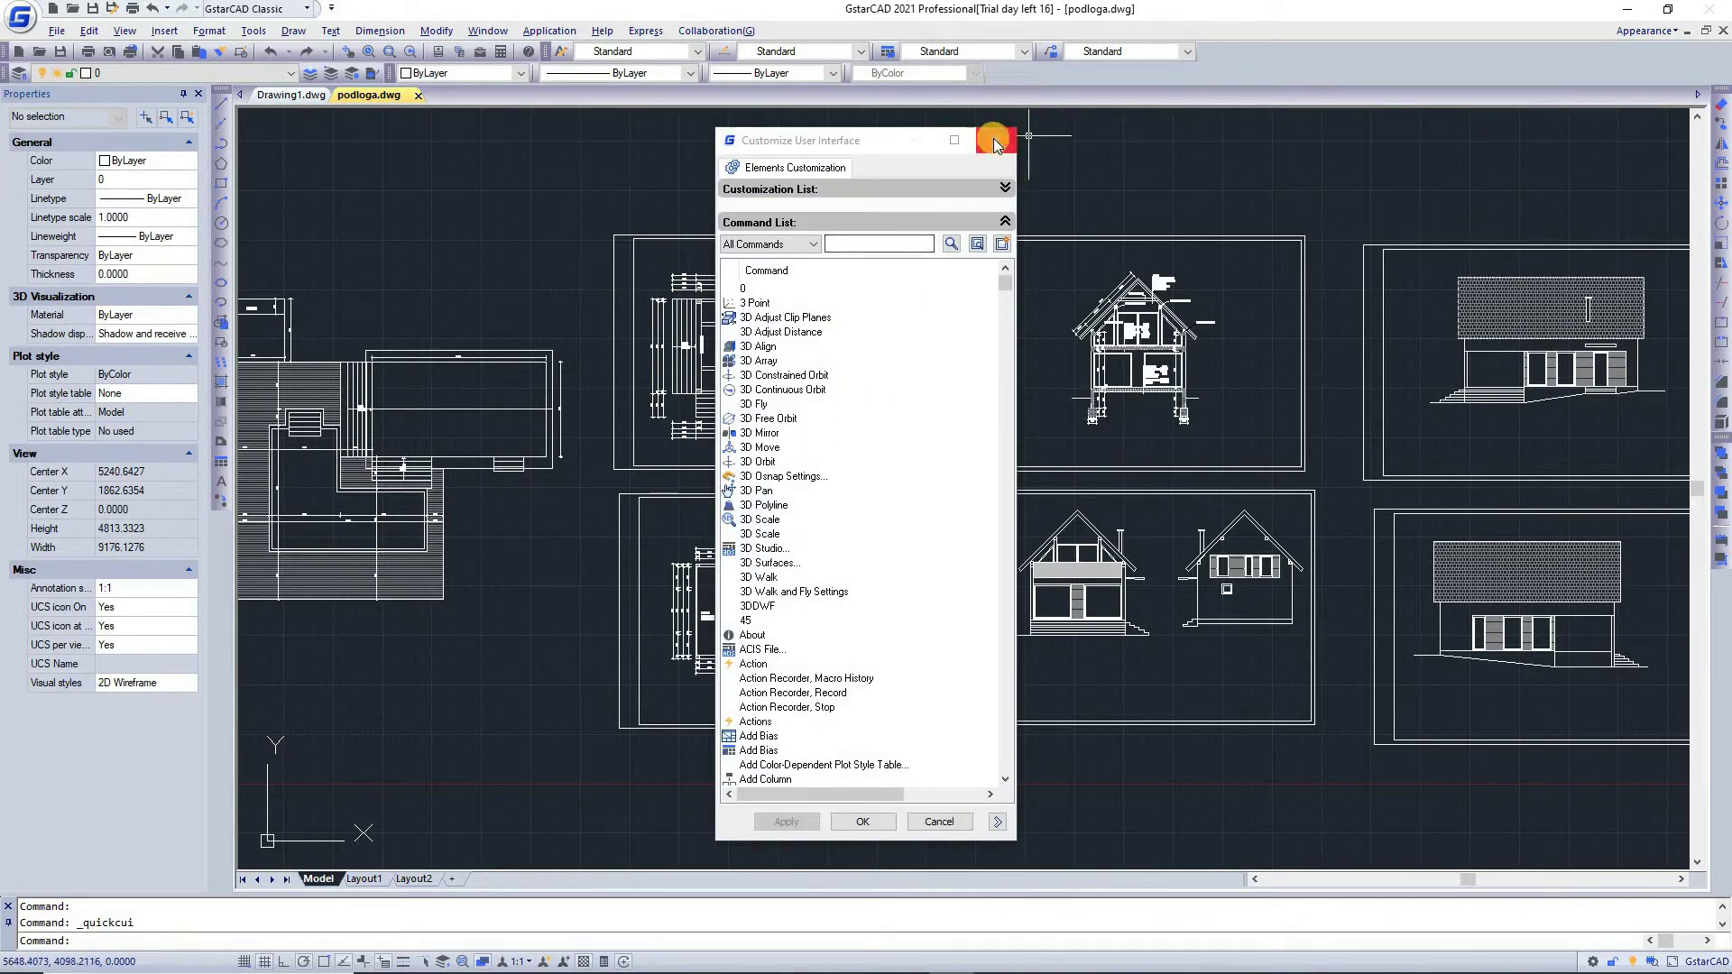
pyautogui.click(994, 142)
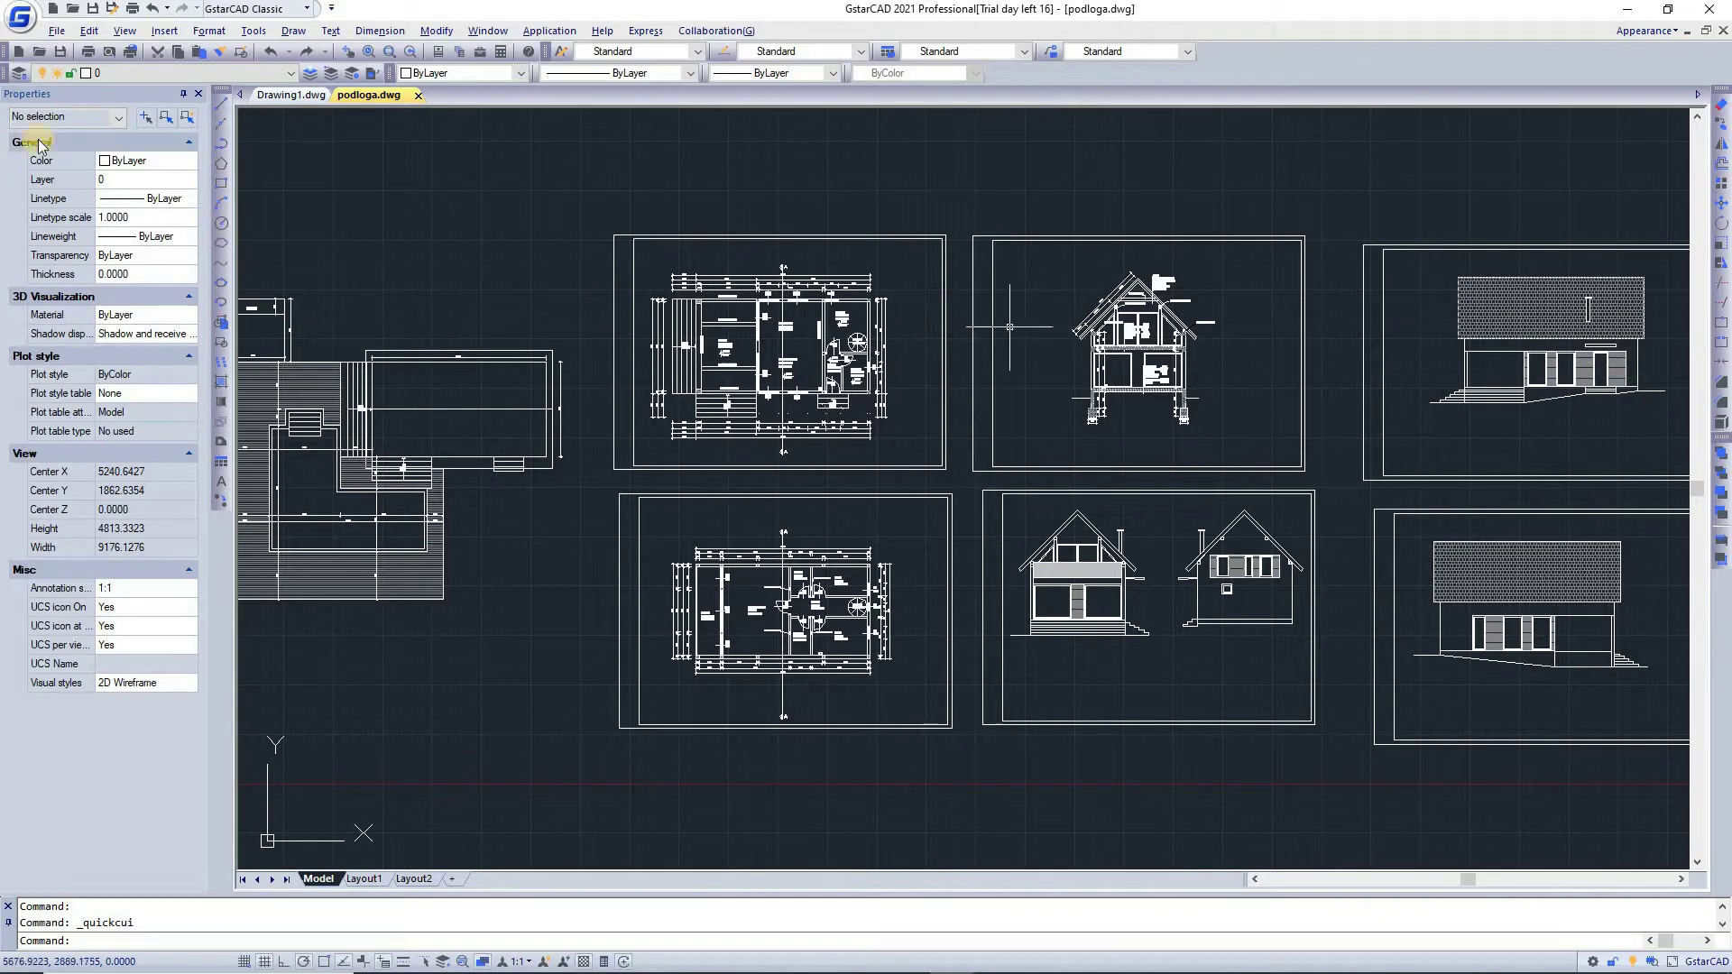
# - Undock the Layer toolbar so it floats over the drawing area, and dock it back in its original row
pyautogui.moveTo(6, 79)
pyautogui.mouseDown()
pyautogui.moveTo(820, 279)
pyautogui.moveTo(875, 245)
pyautogui.mouseUp()
pyautogui.moveTo(1194, 68); pyautogui.dragTo(1187, 65)
pyautogui.moveTo(999, 200); pyautogui.dragTo(70, 77)
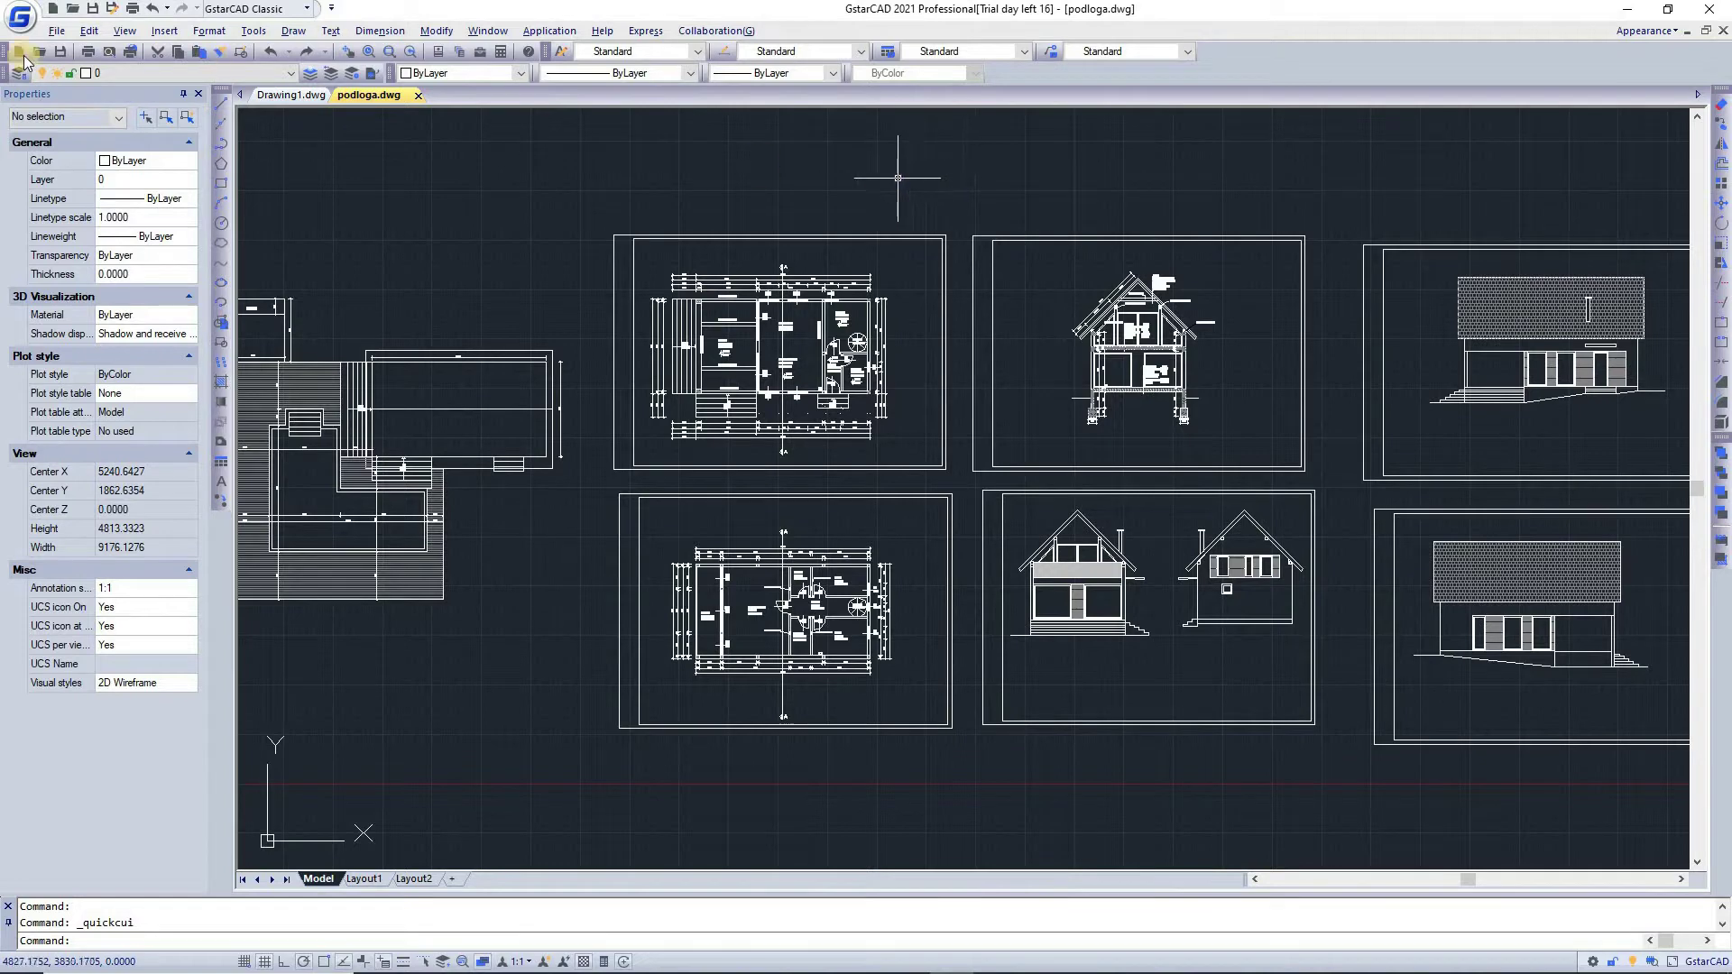
# - Dock the Layer toolbar vertically below the Draw toolbar, and return it to its original row beside the Properties toolbar
pyautogui.moveTo(307, 133); pyautogui.dragTo(227, 222)
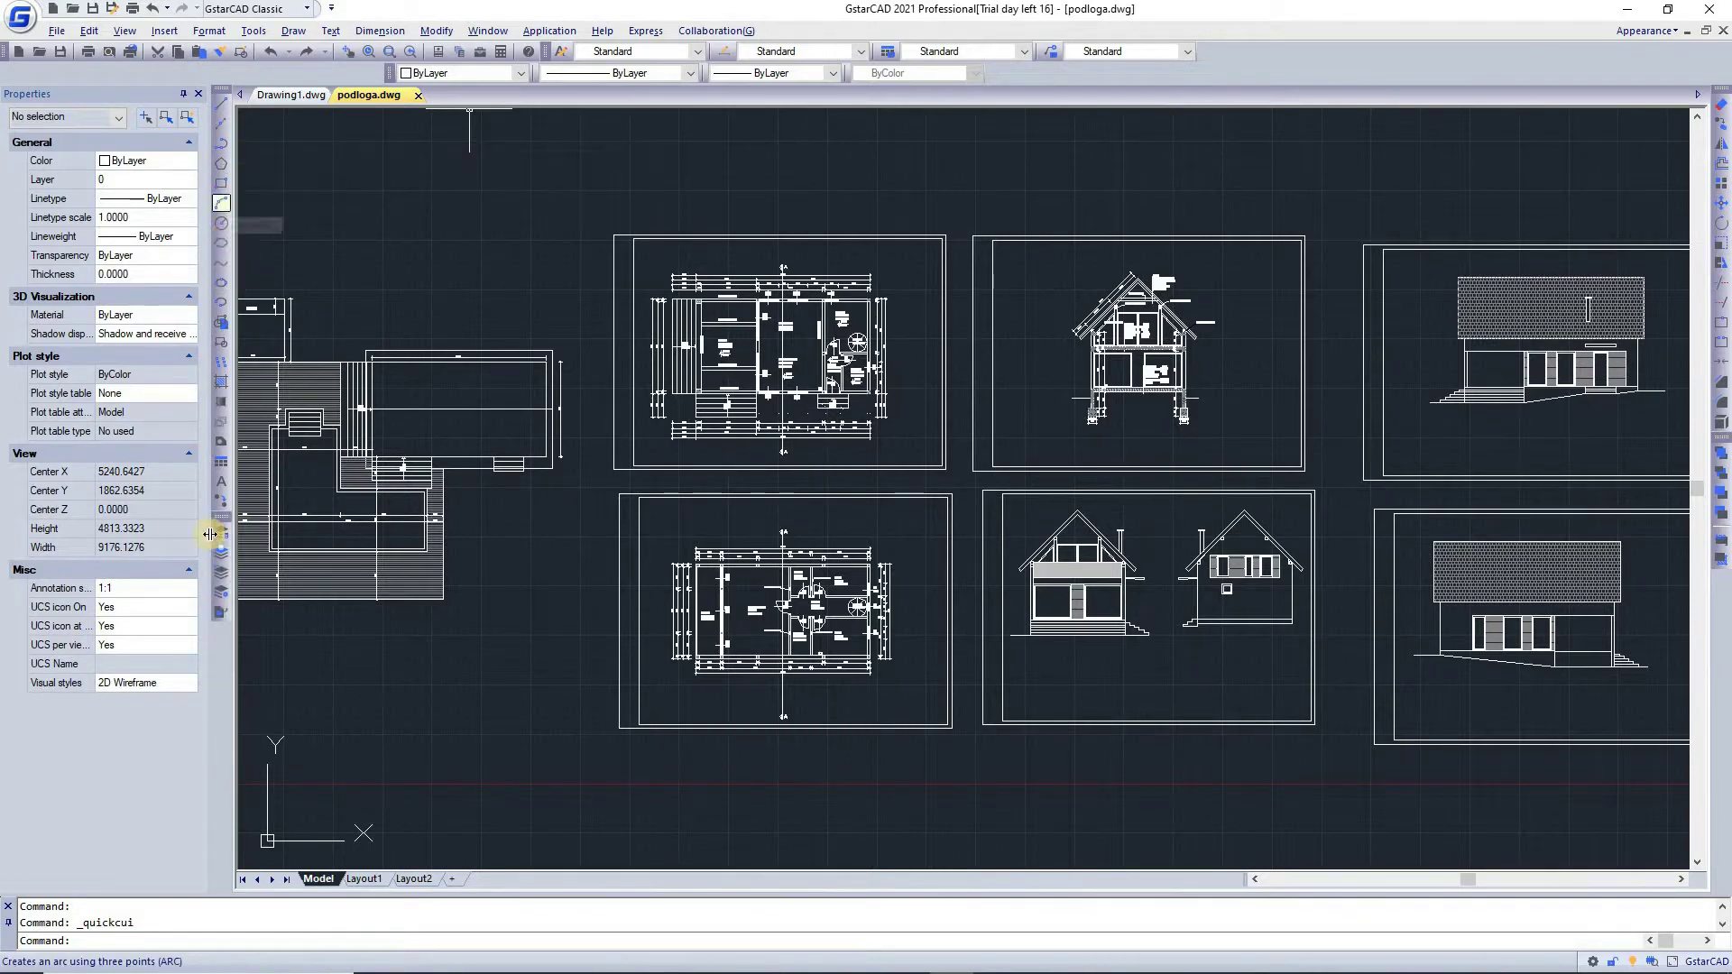
pyautogui.moveTo(216, 523)
pyautogui.mouseDown()
pyautogui.moveTo(402, 426)
pyautogui.moveTo(485, 242)
pyautogui.moveTo(471, 232)
pyautogui.moveTo(410, 278)
pyautogui.moveTo(191, 519)
pyautogui.moveTo(217, 519)
pyautogui.mouseUp()
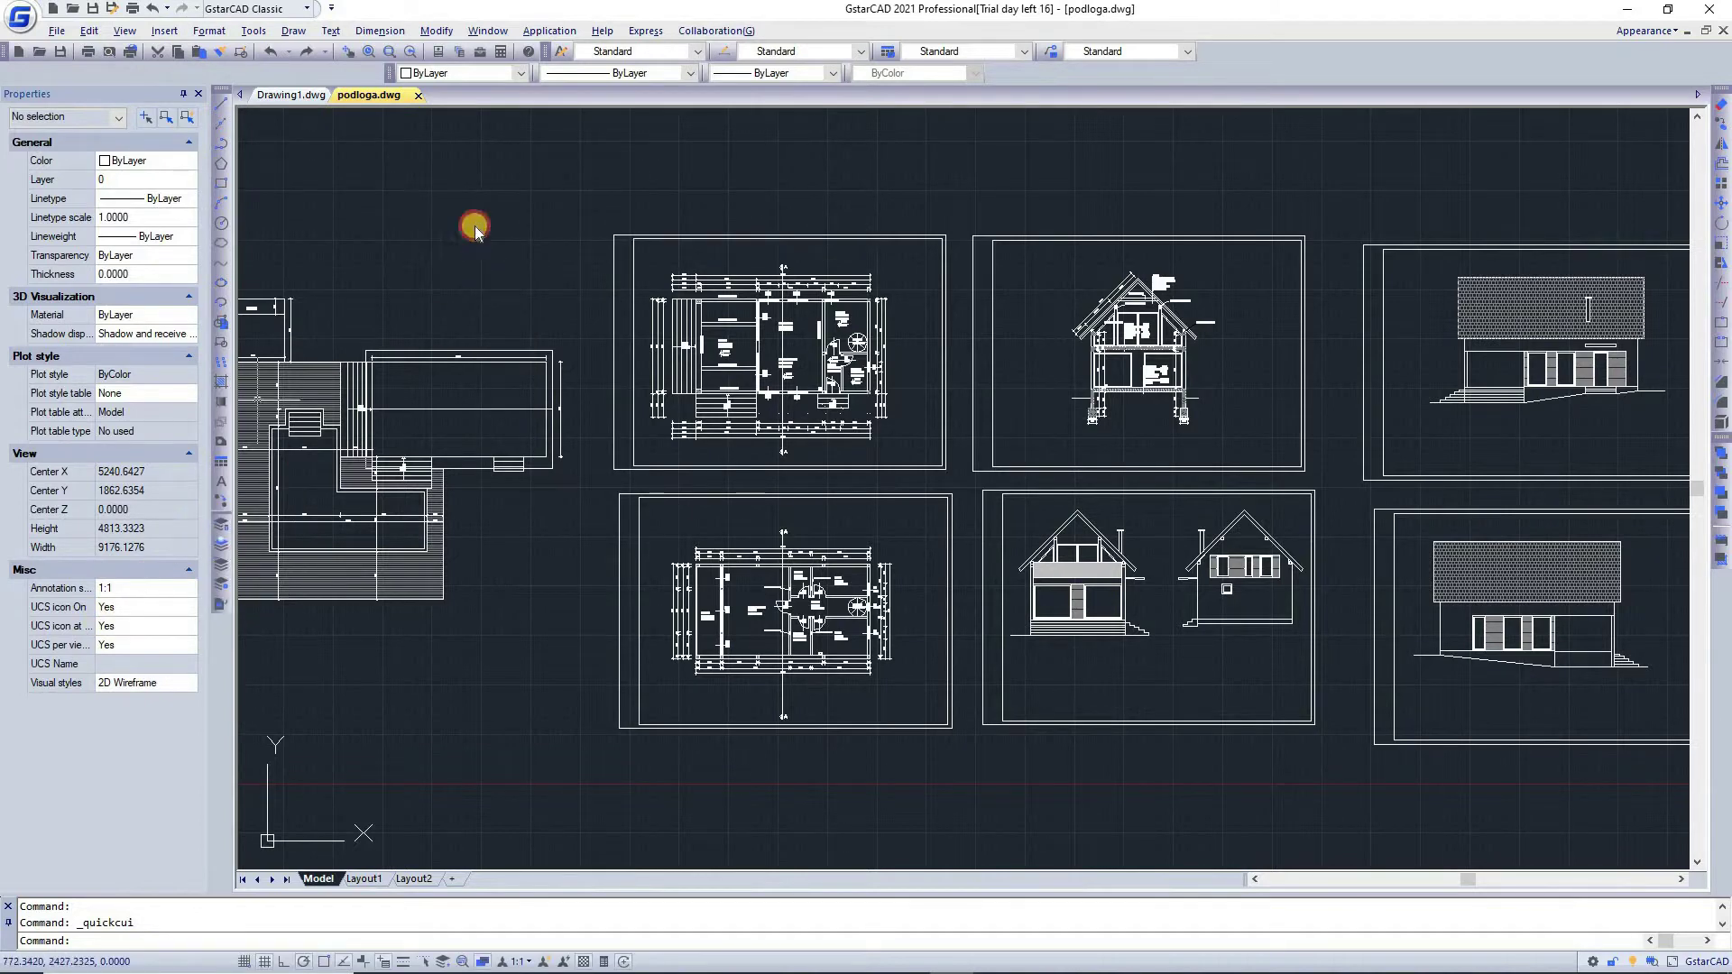
pyautogui.moveTo(475, 226); pyautogui.dragTo(27, 80)
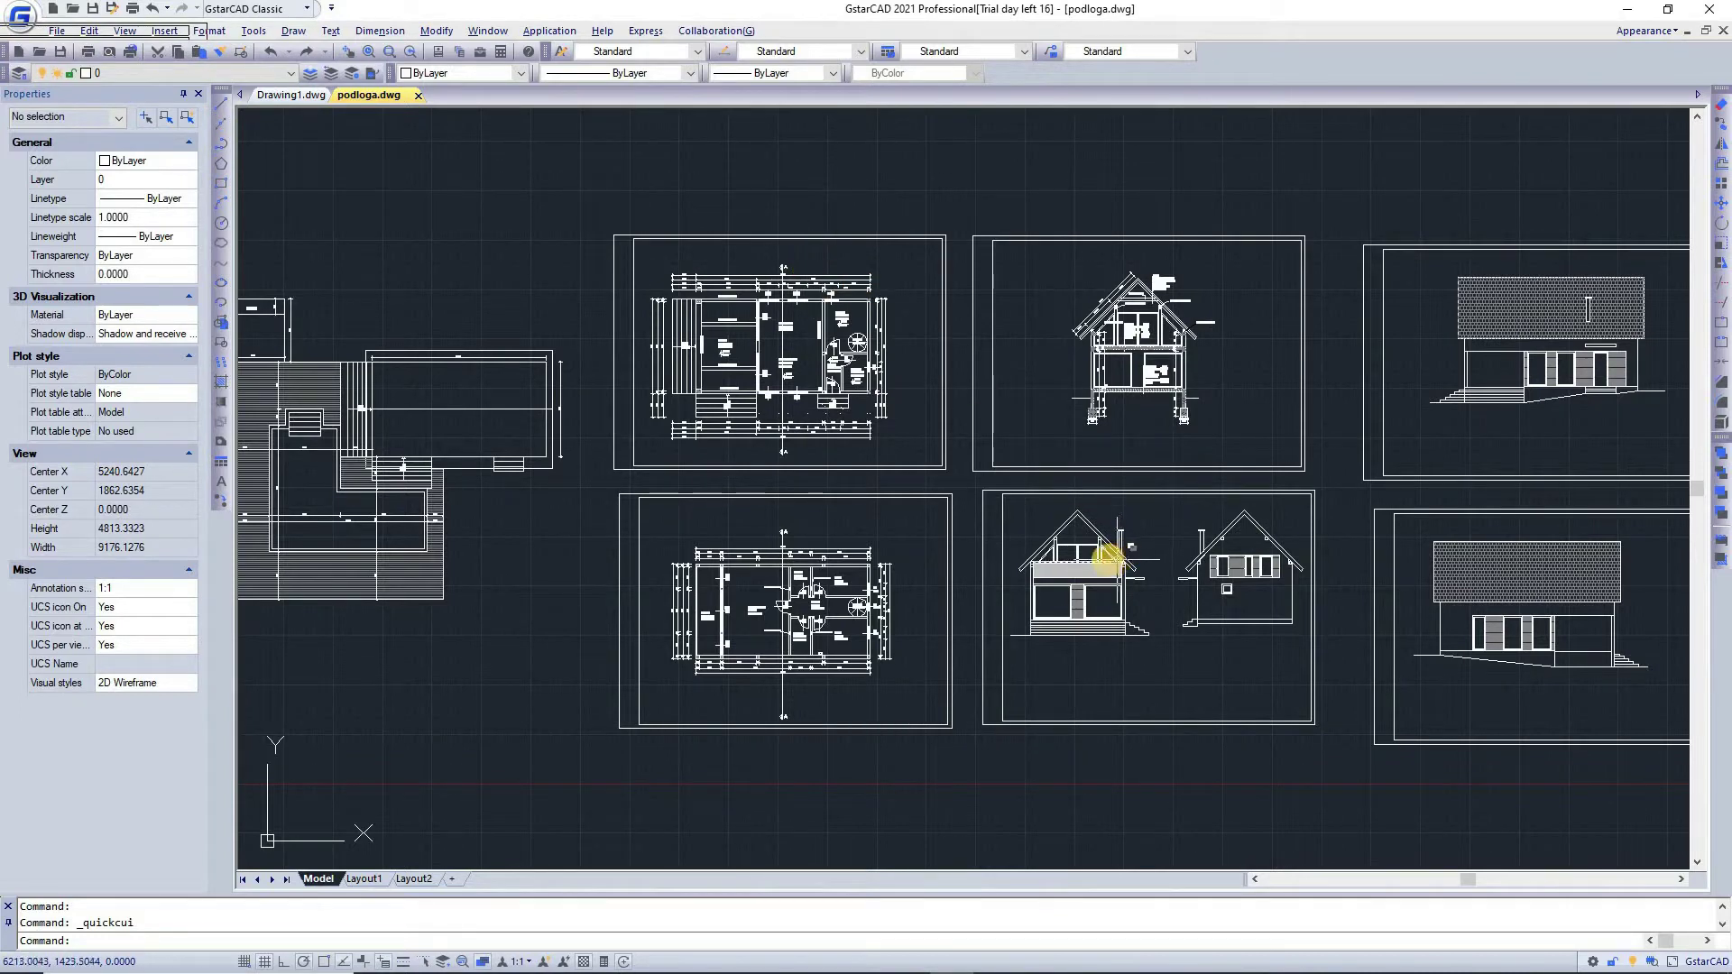
pyautogui.moveTo(1108, 555)
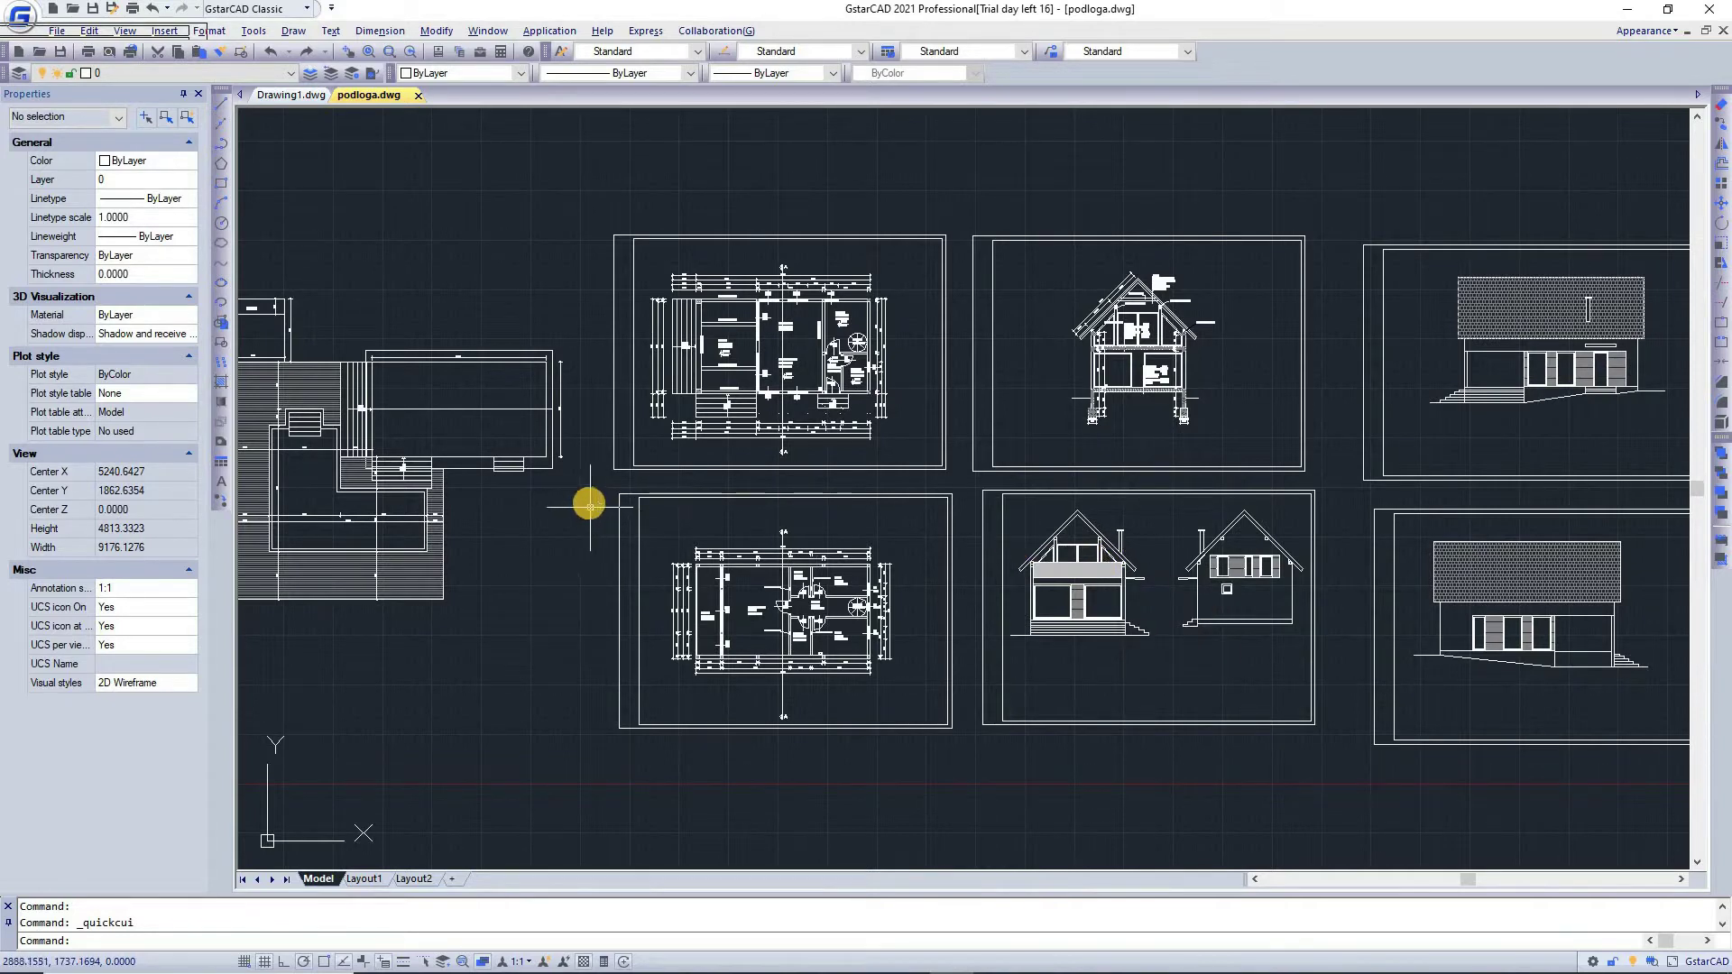
pyautogui.click(351, 263)
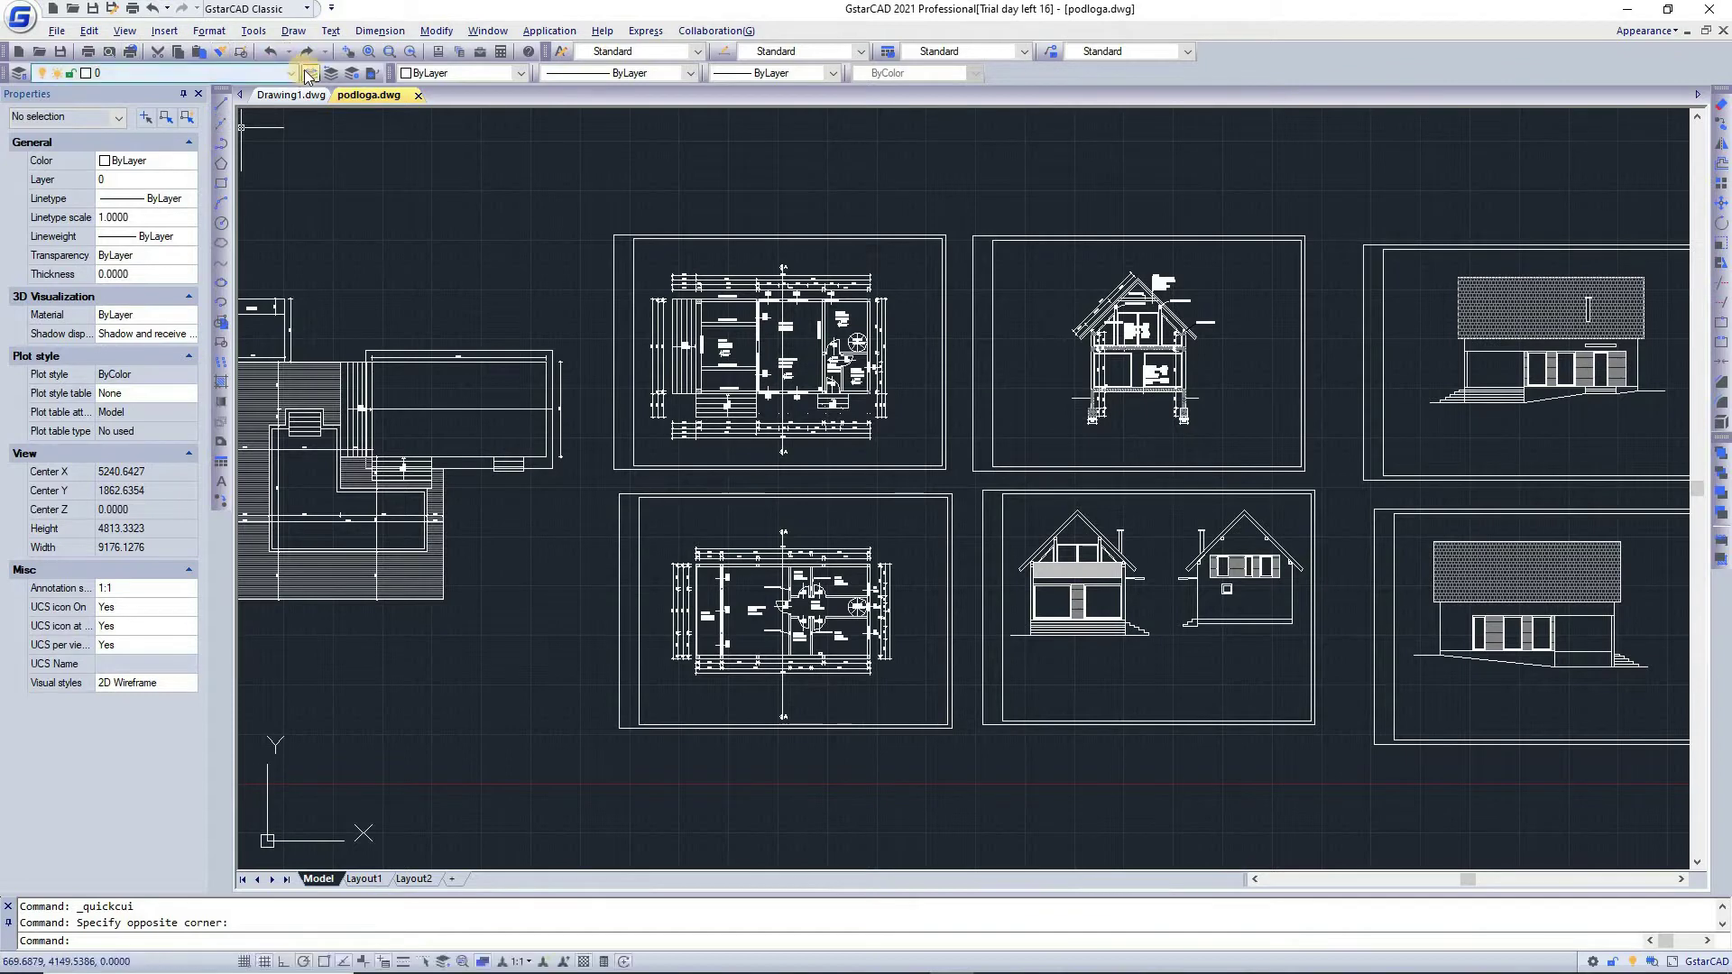
# - Draw four connected freehand line segments in the empty space above the site plan
pyautogui.click(221, 102)
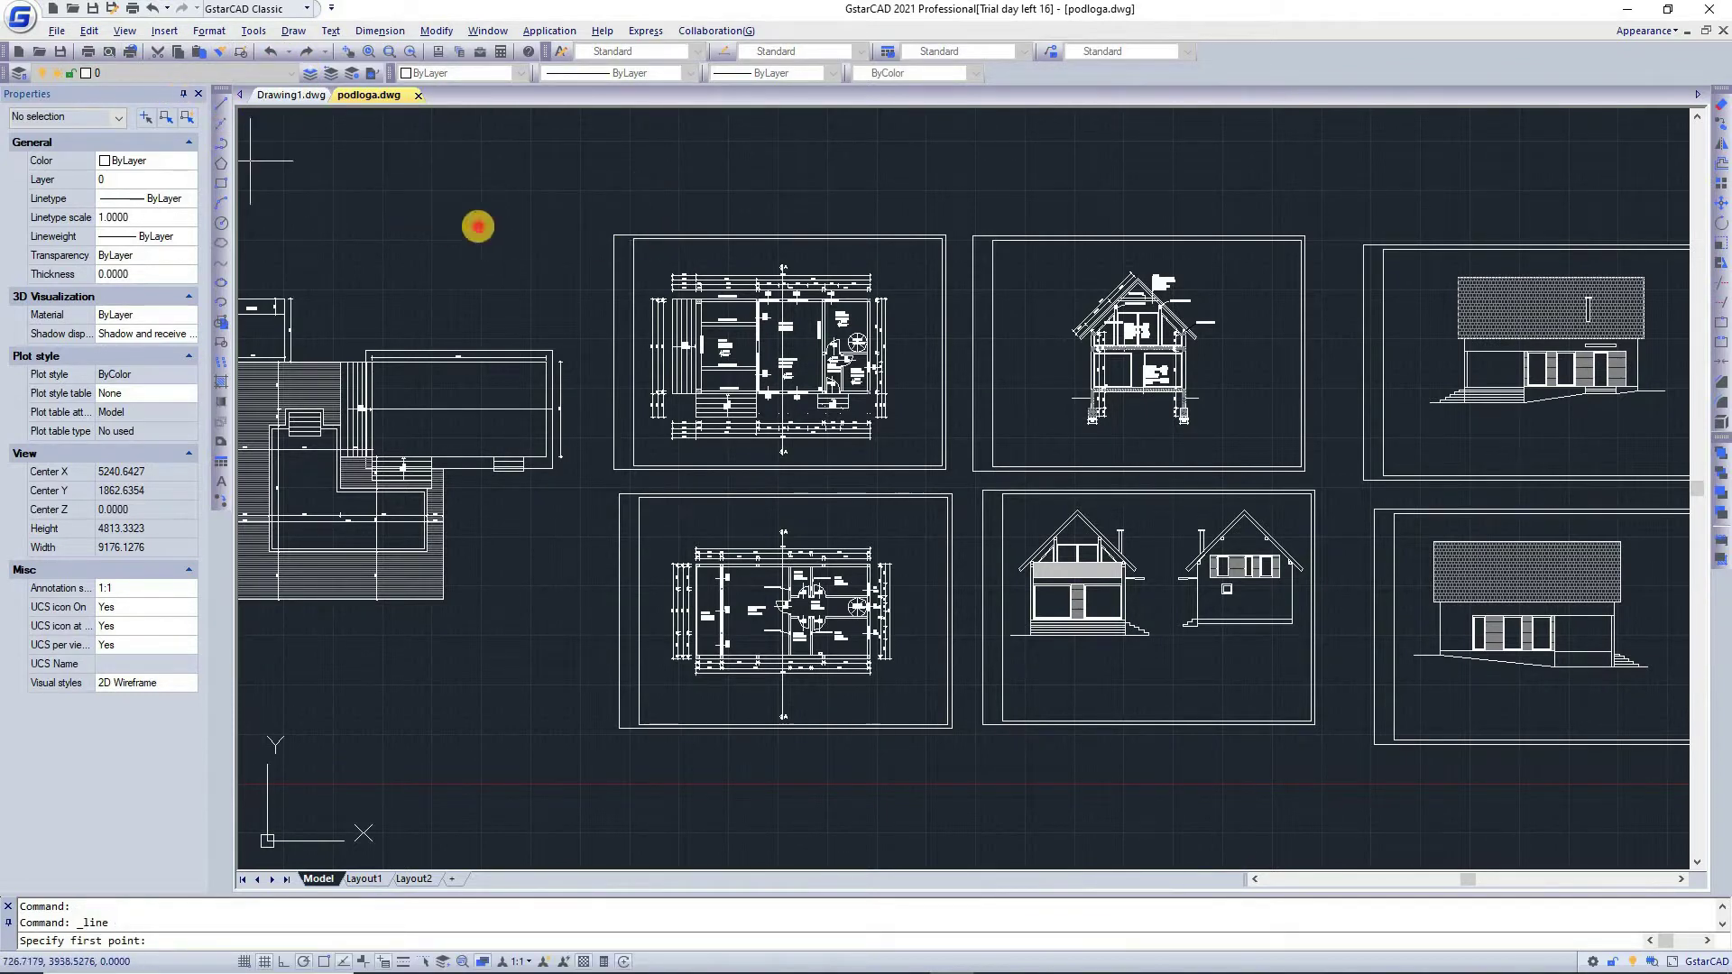
pyautogui.click(479, 225)
pyautogui.click(648, 180)
pyautogui.click(494, 166)
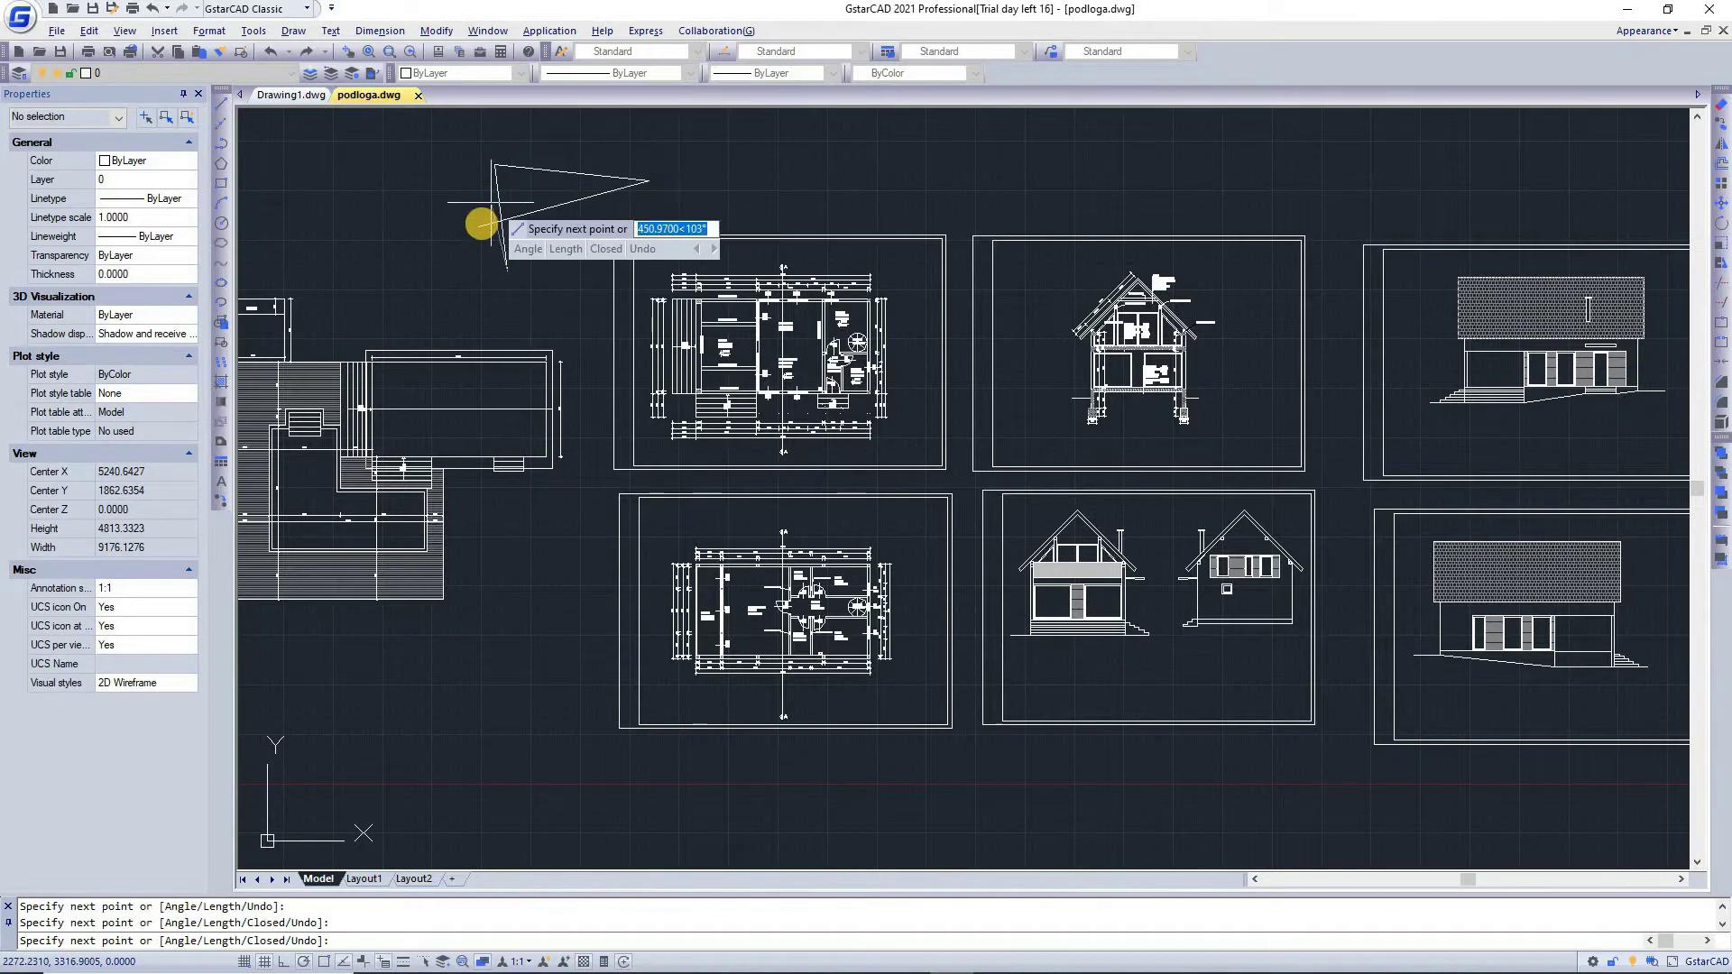
pyautogui.click(507, 270)
pyautogui.click(479, 224)
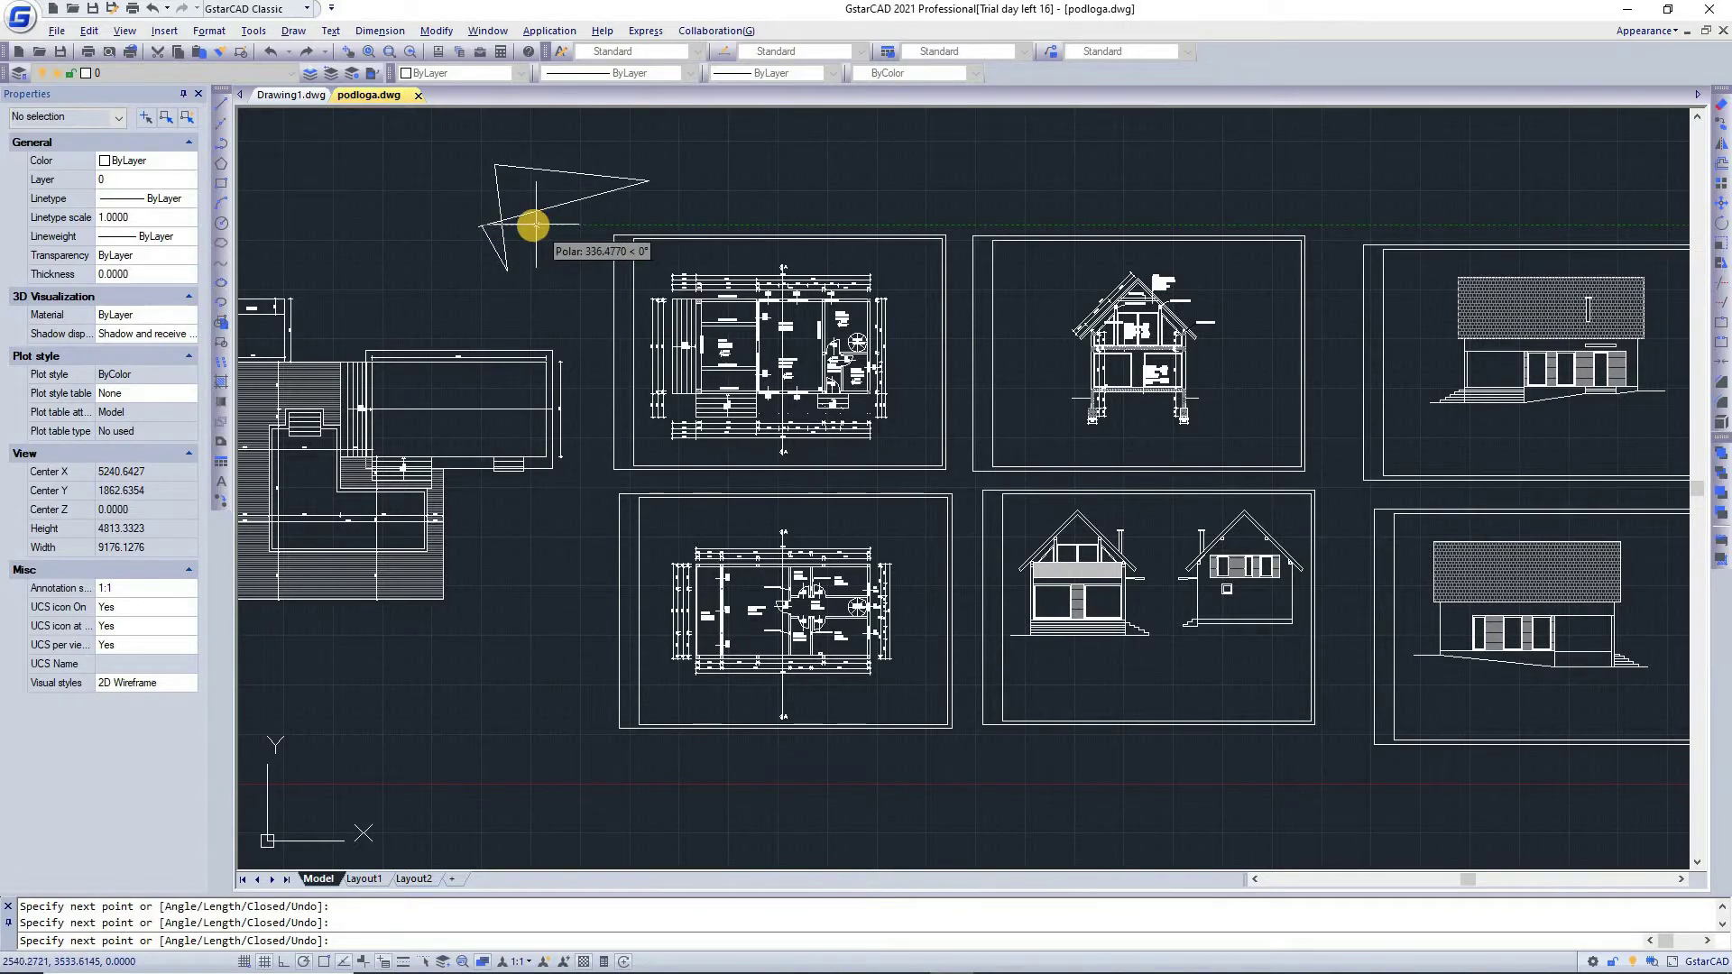
pyautogui.press('Escape')
# - Erase the four line segments above the site plan
pyautogui.click(582, 119)
pyautogui.click(451, 275)
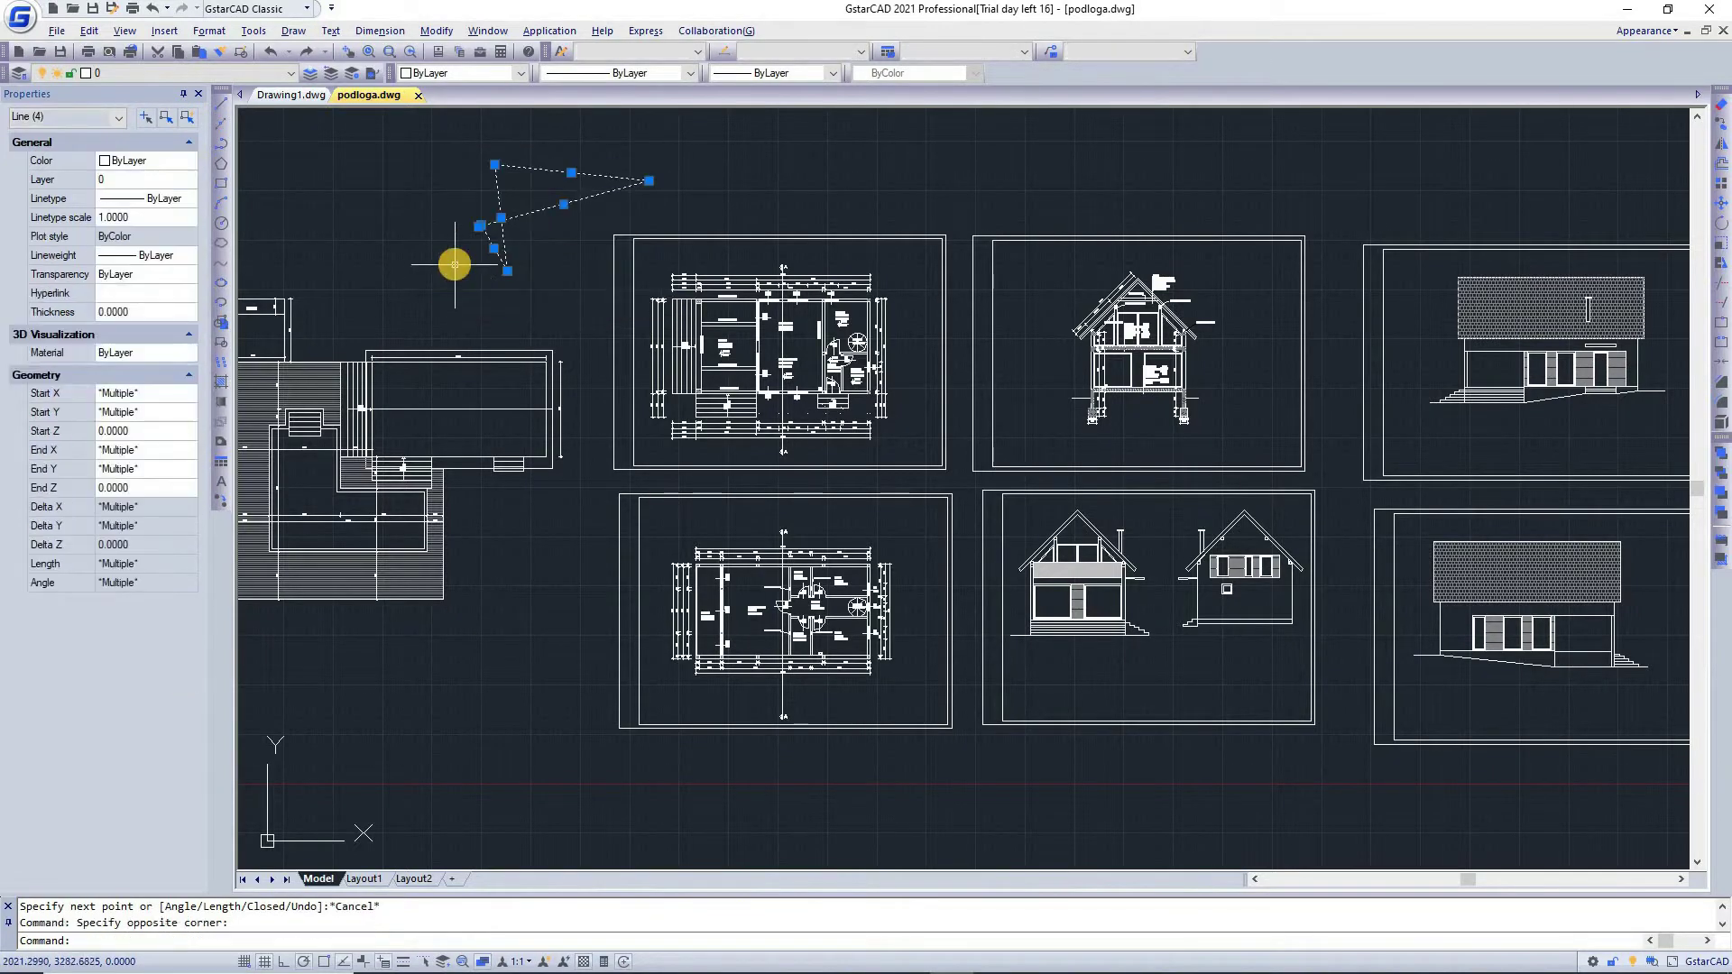
pyautogui.press('Delete')
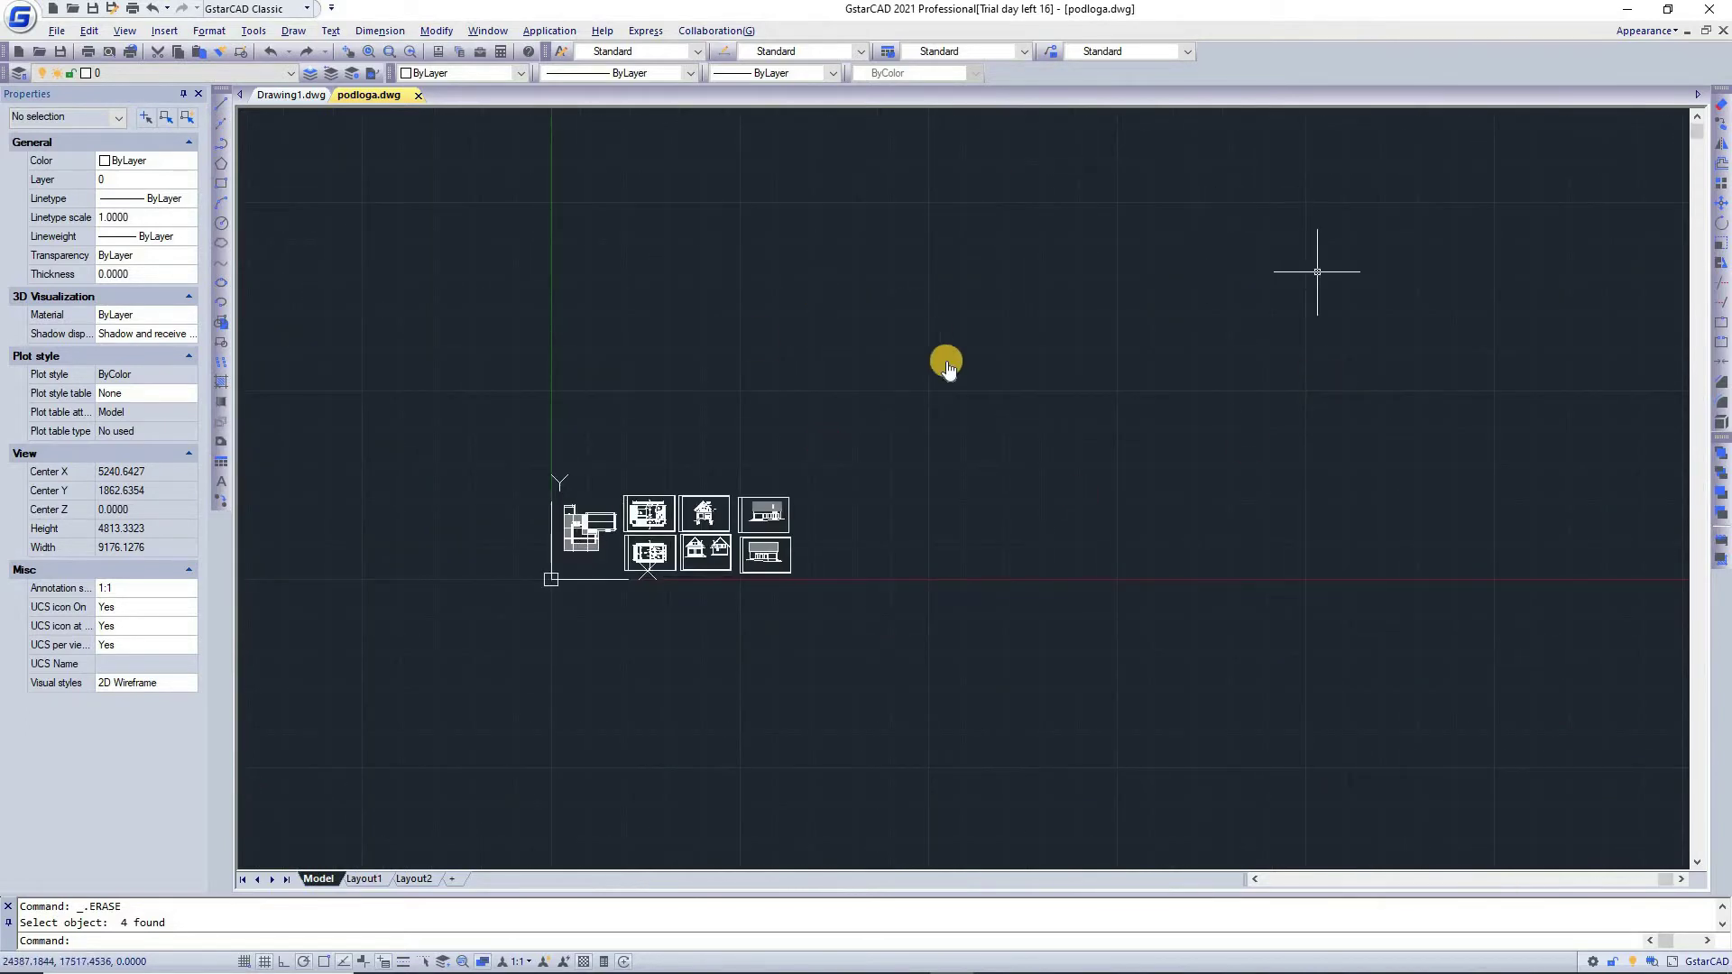
# - In Layout1, stretch the viewport's lower-left and upper-right corners just beyond the edges of the paper sheet
pyautogui.scroll(-3, 944, 364)
pyautogui.scroll(2, 766, 248)
pyautogui.scroll(5, 667, 478)
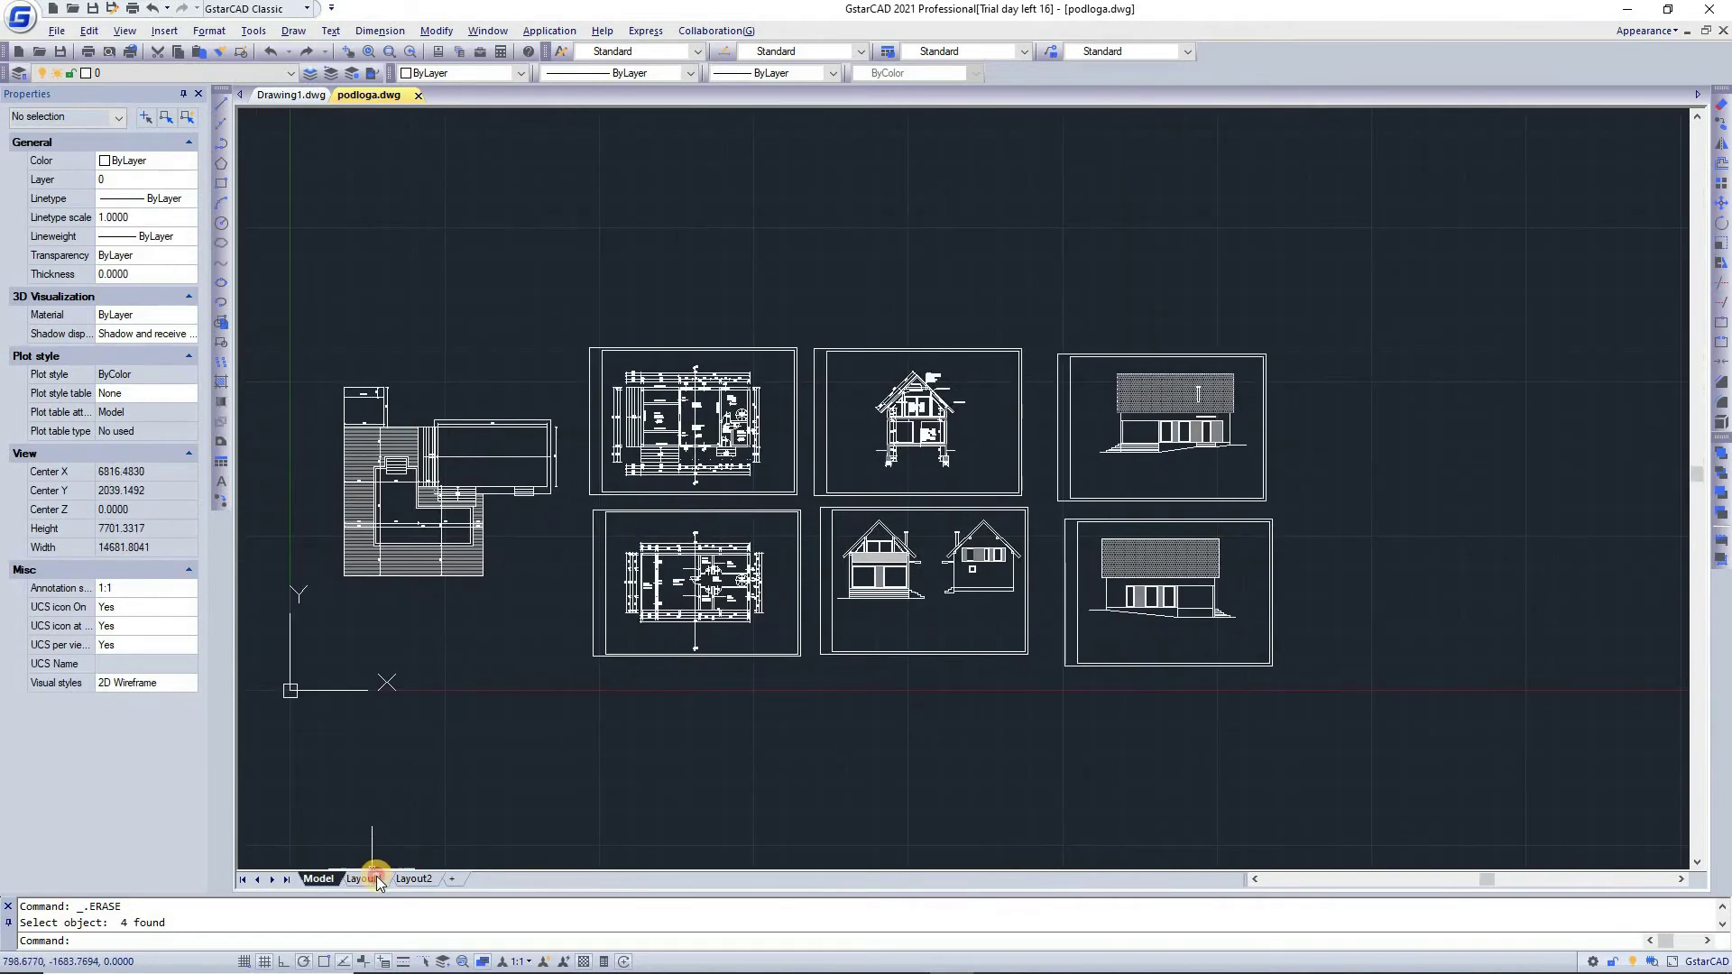
pyautogui.click(365, 879)
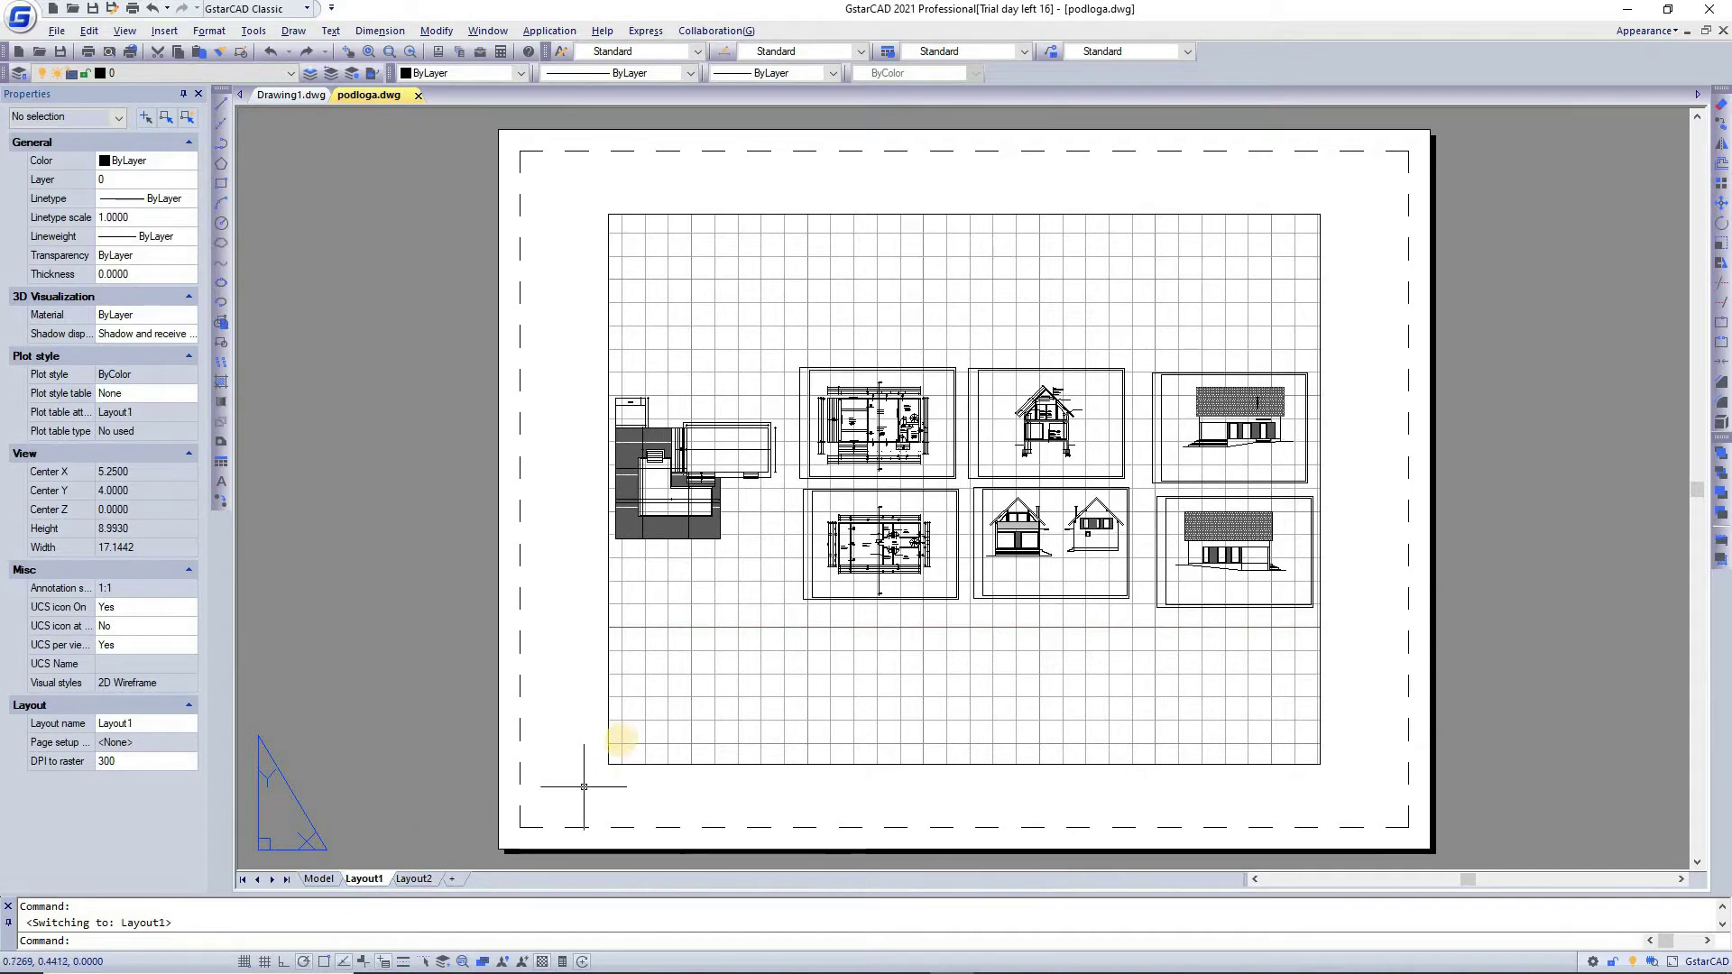
pyautogui.click(617, 745)
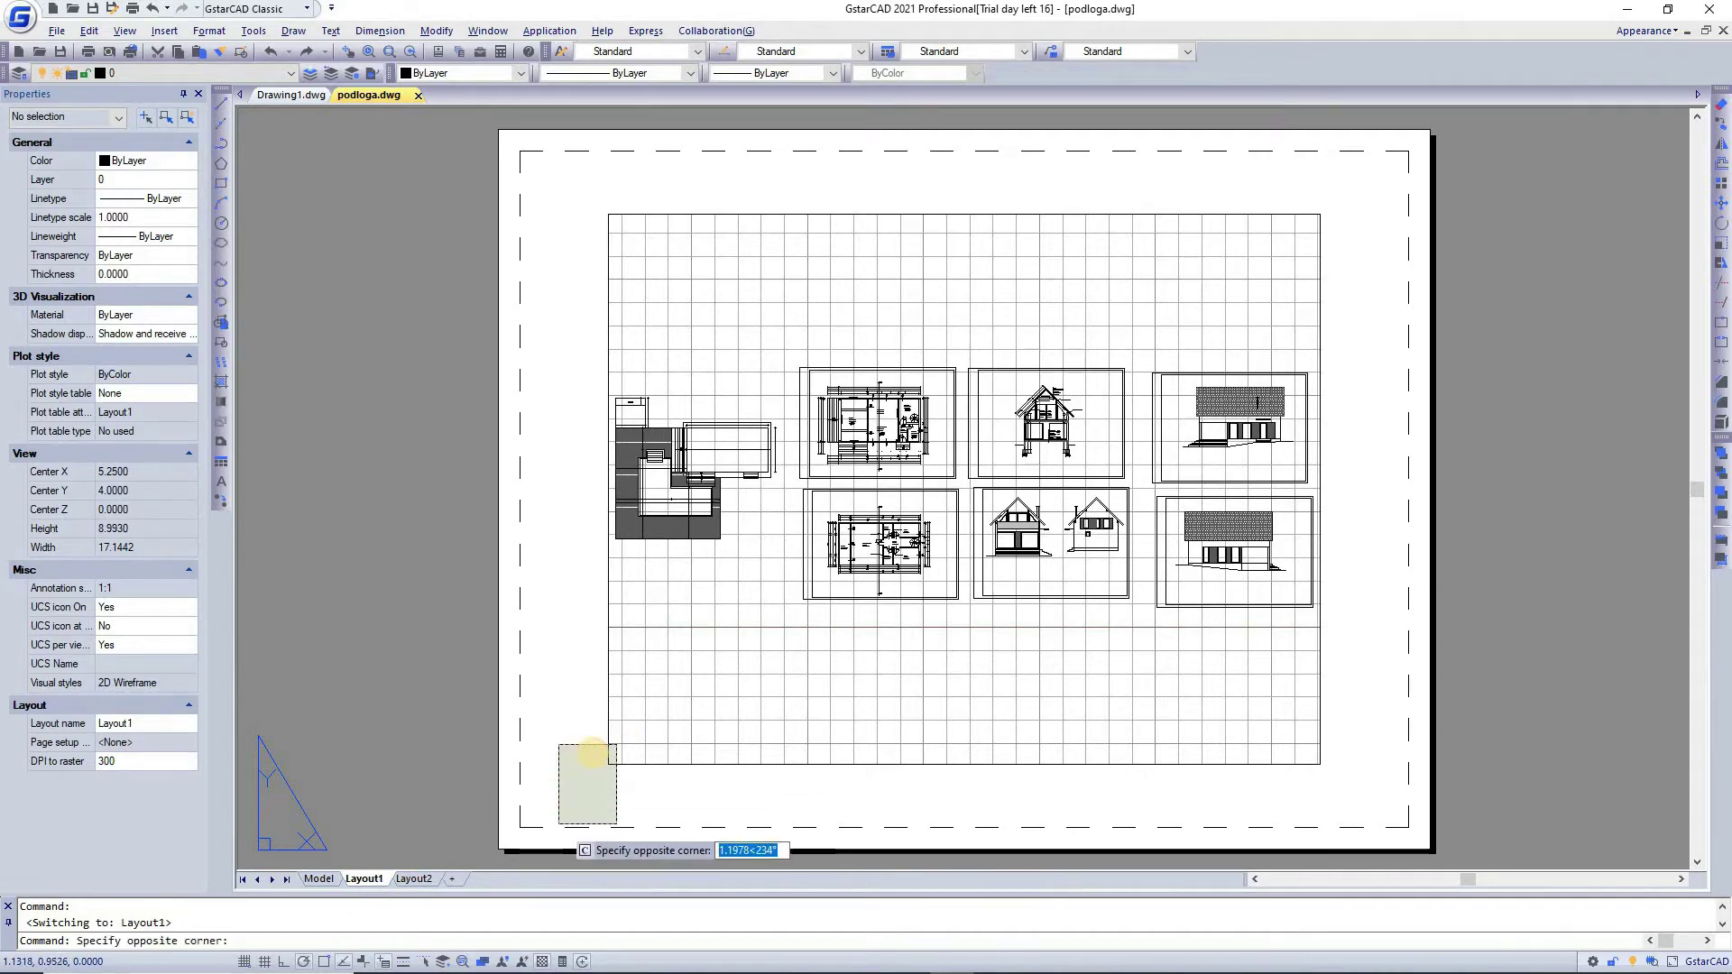
pyautogui.click(559, 824)
pyautogui.click(608, 764)
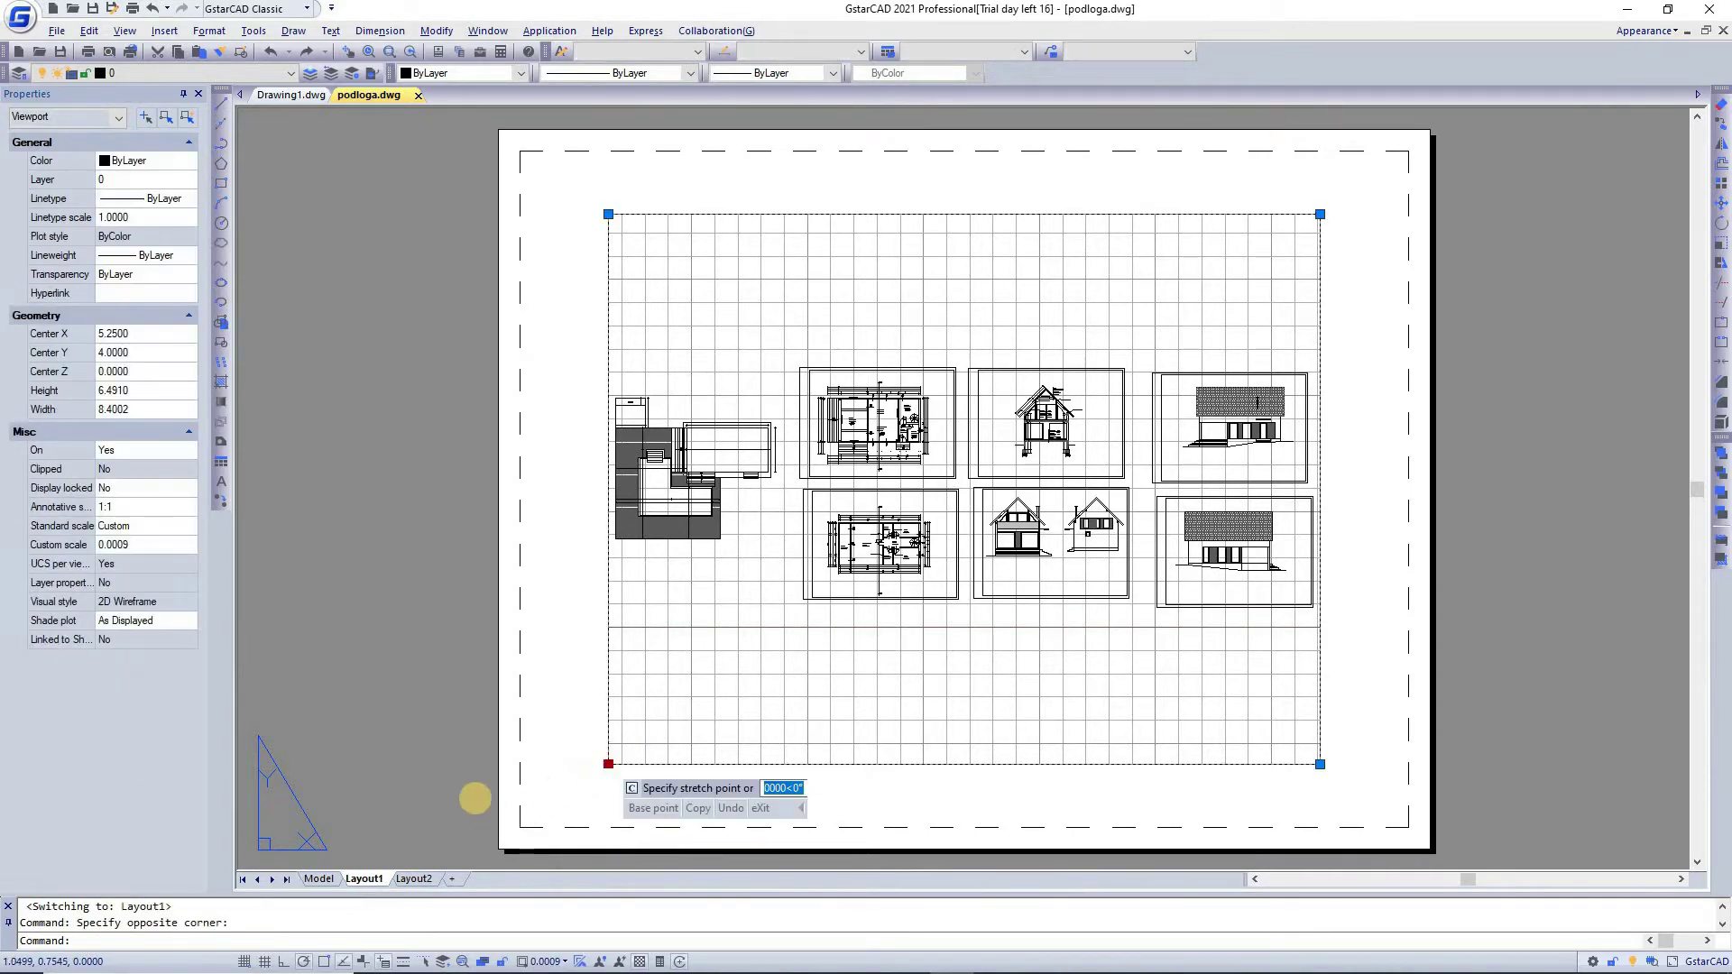
pyautogui.click(483, 861)
pyautogui.click(1319, 214)
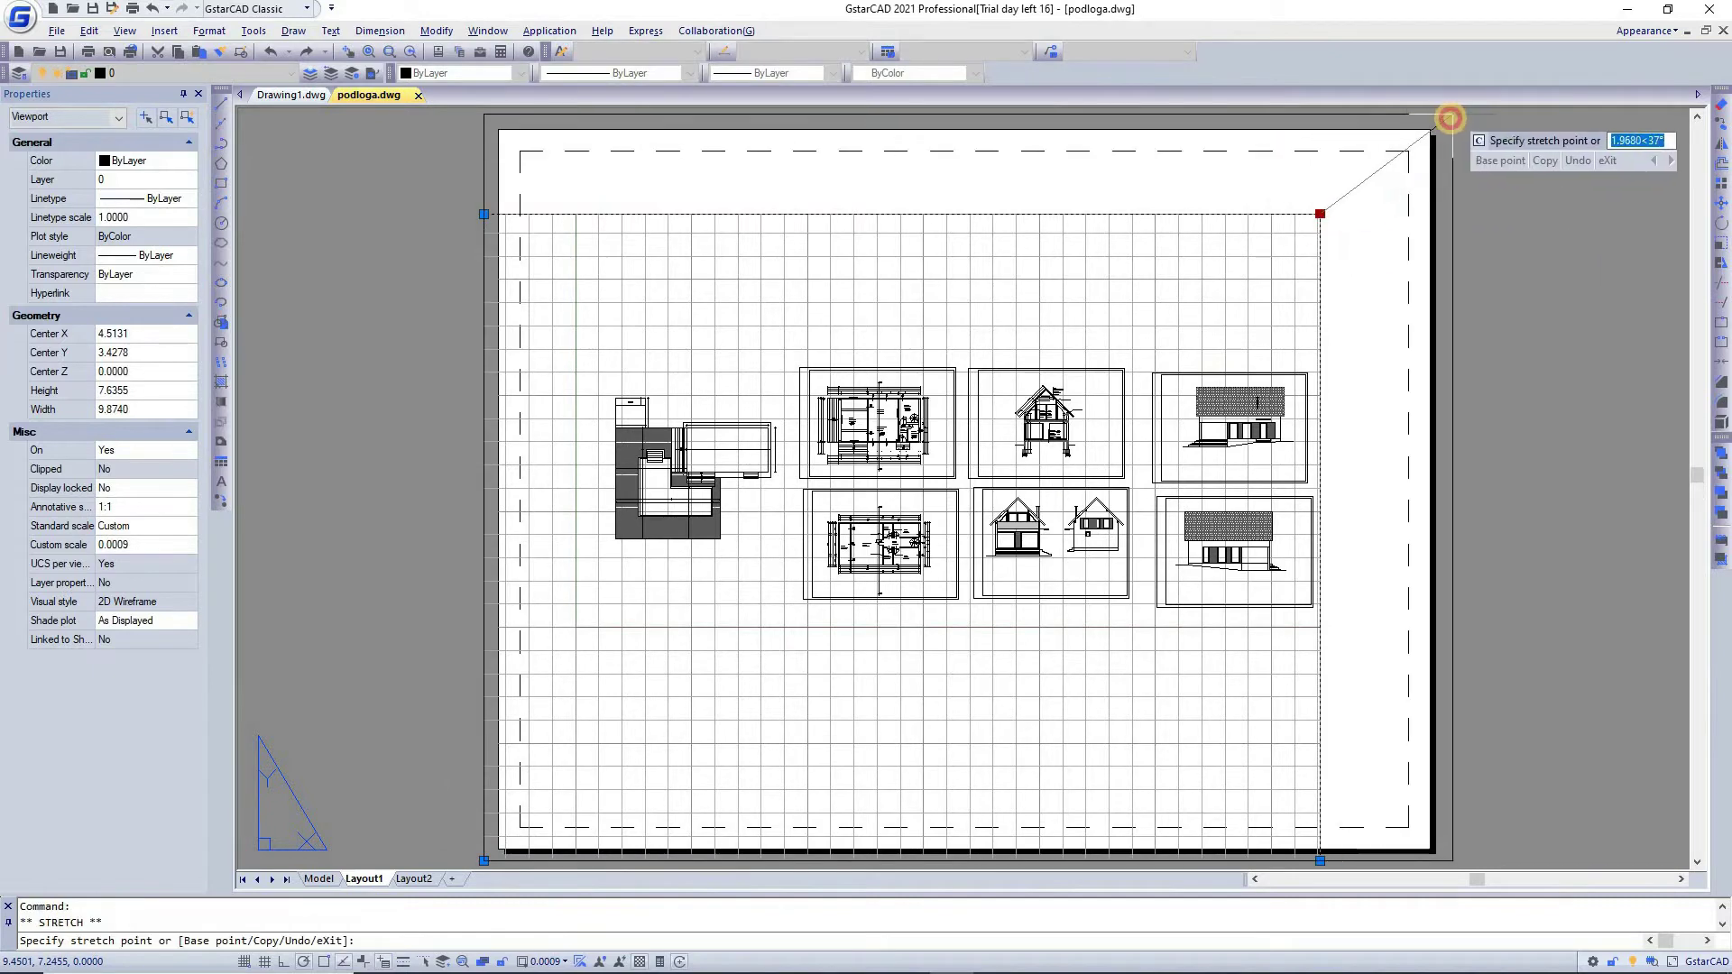
pyautogui.click(1450, 118)
pyautogui.press('Escape')
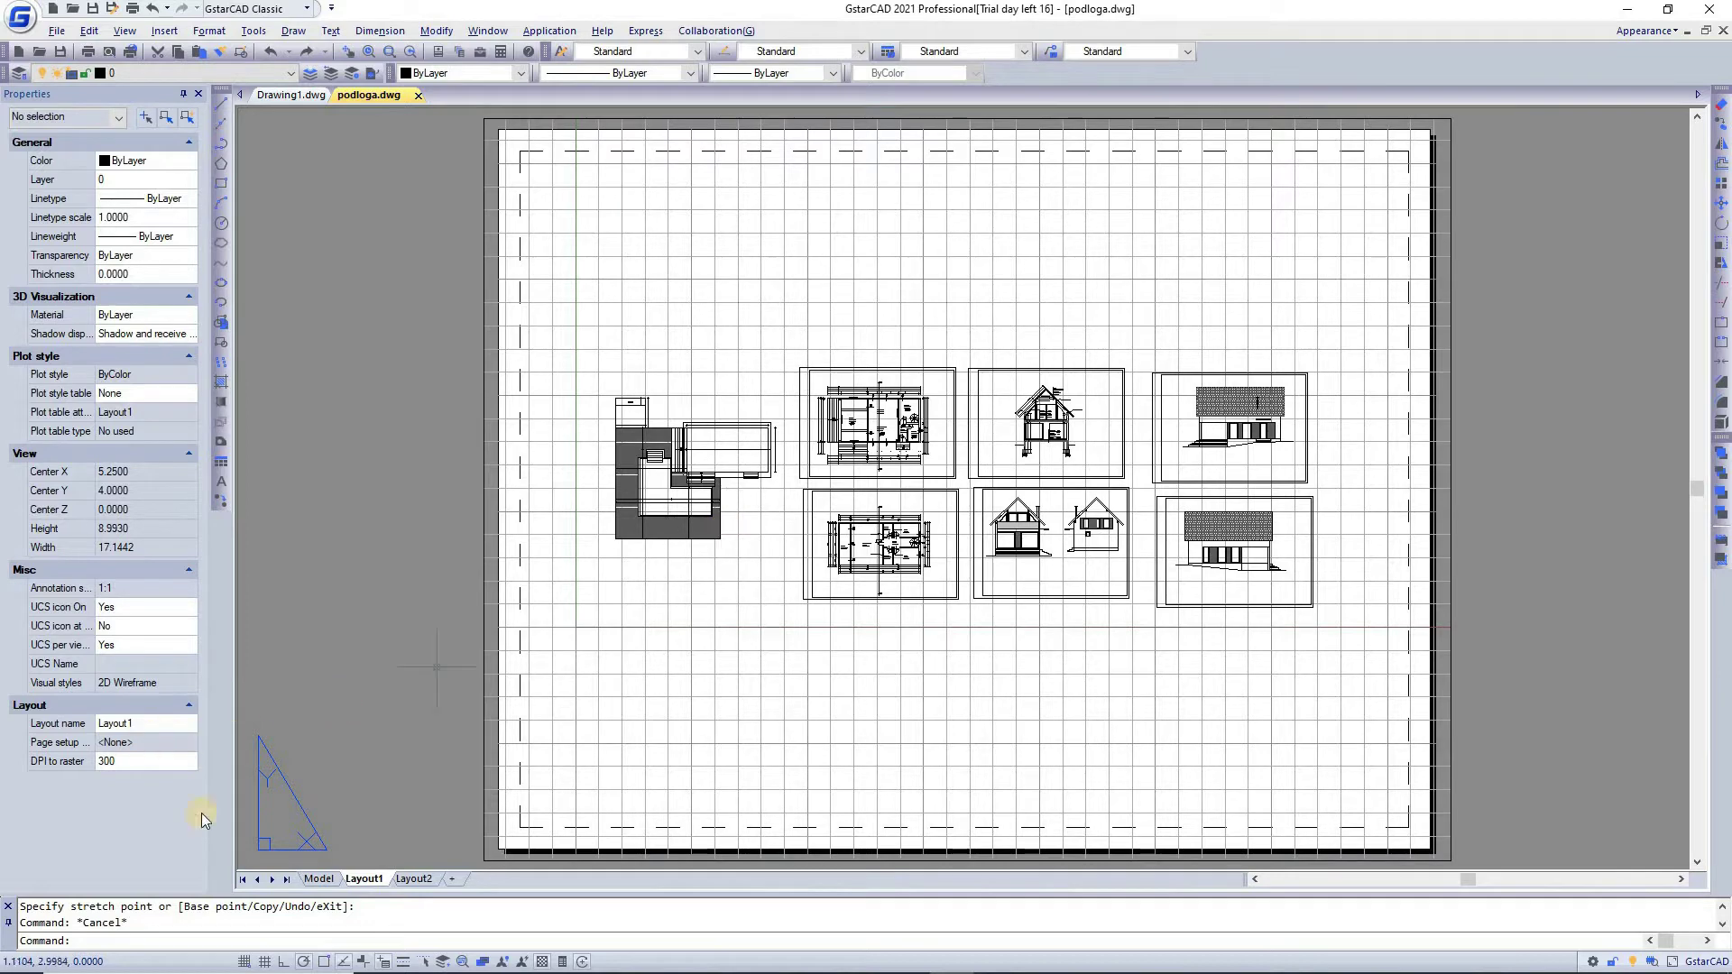
# - Return to model space, and move the command line above the toolbars and back to full width below the drawing area
pyautogui.click(316, 881)
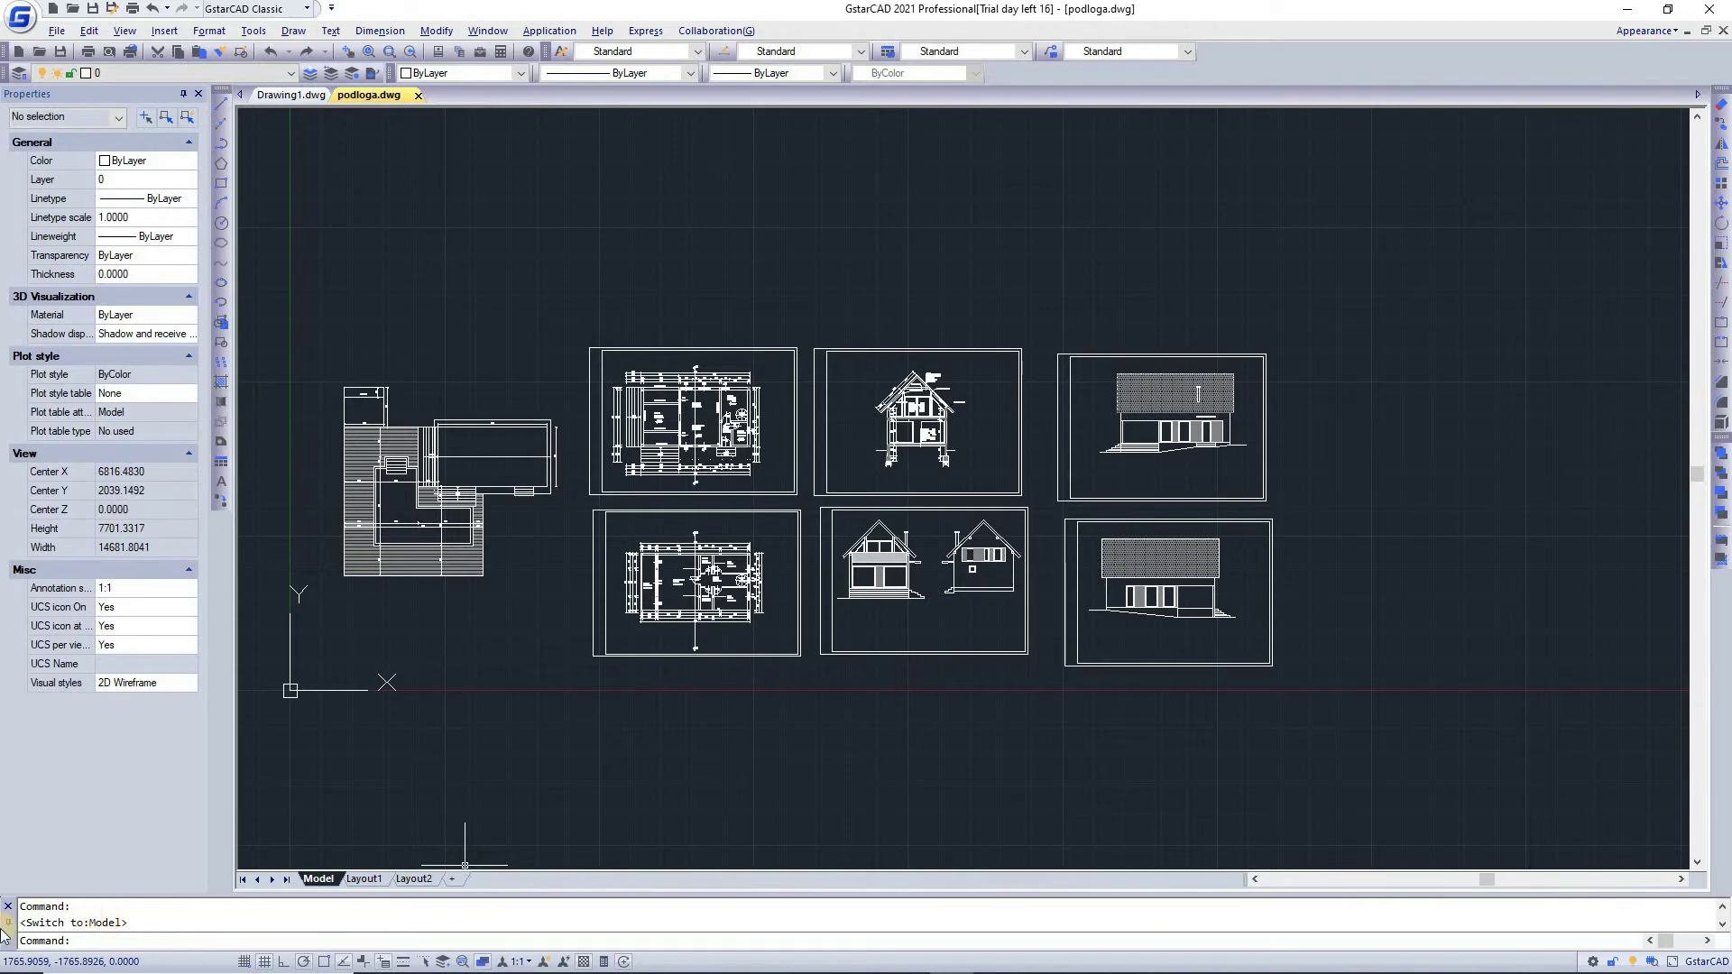
pyautogui.moveTo(4, 938)
pyautogui.mouseDown()
pyautogui.moveTo(14, 911)
pyautogui.moveTo(328, 788)
pyautogui.moveTo(1315, 576)
pyautogui.moveTo(746, 808)
pyautogui.moveTo(928, 533)
pyautogui.moveTo(970, 553)
pyautogui.moveTo(961, 489)
pyautogui.moveTo(983, 489)
pyautogui.moveTo(965, 541)
pyautogui.moveTo(944, 545)
pyautogui.moveTo(949, 518)
pyautogui.moveTo(992, 564)
pyautogui.moveTo(920, 525)
pyautogui.moveTo(999, 484)
pyautogui.moveTo(971, 480)
pyautogui.mouseUp()
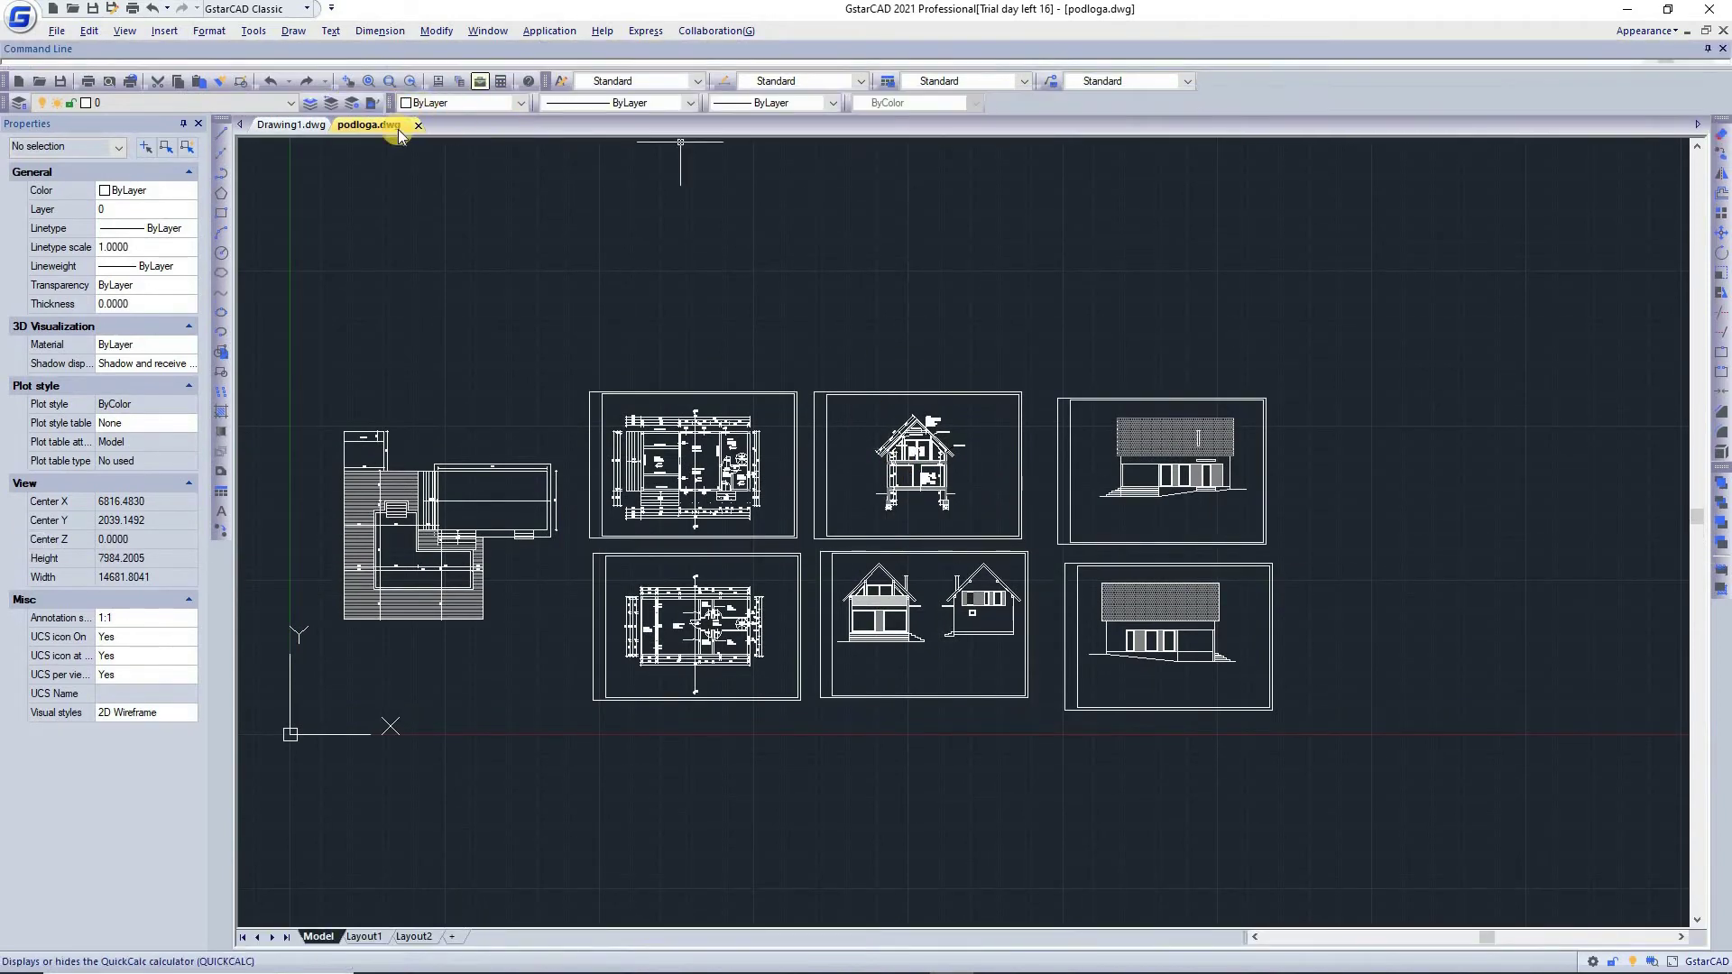
pyautogui.moveTo(65, 46)
pyautogui.mouseDown()
pyautogui.moveTo(784, 301)
pyautogui.moveTo(866, 554)
pyautogui.moveTo(971, 554)
pyautogui.mouseUp()
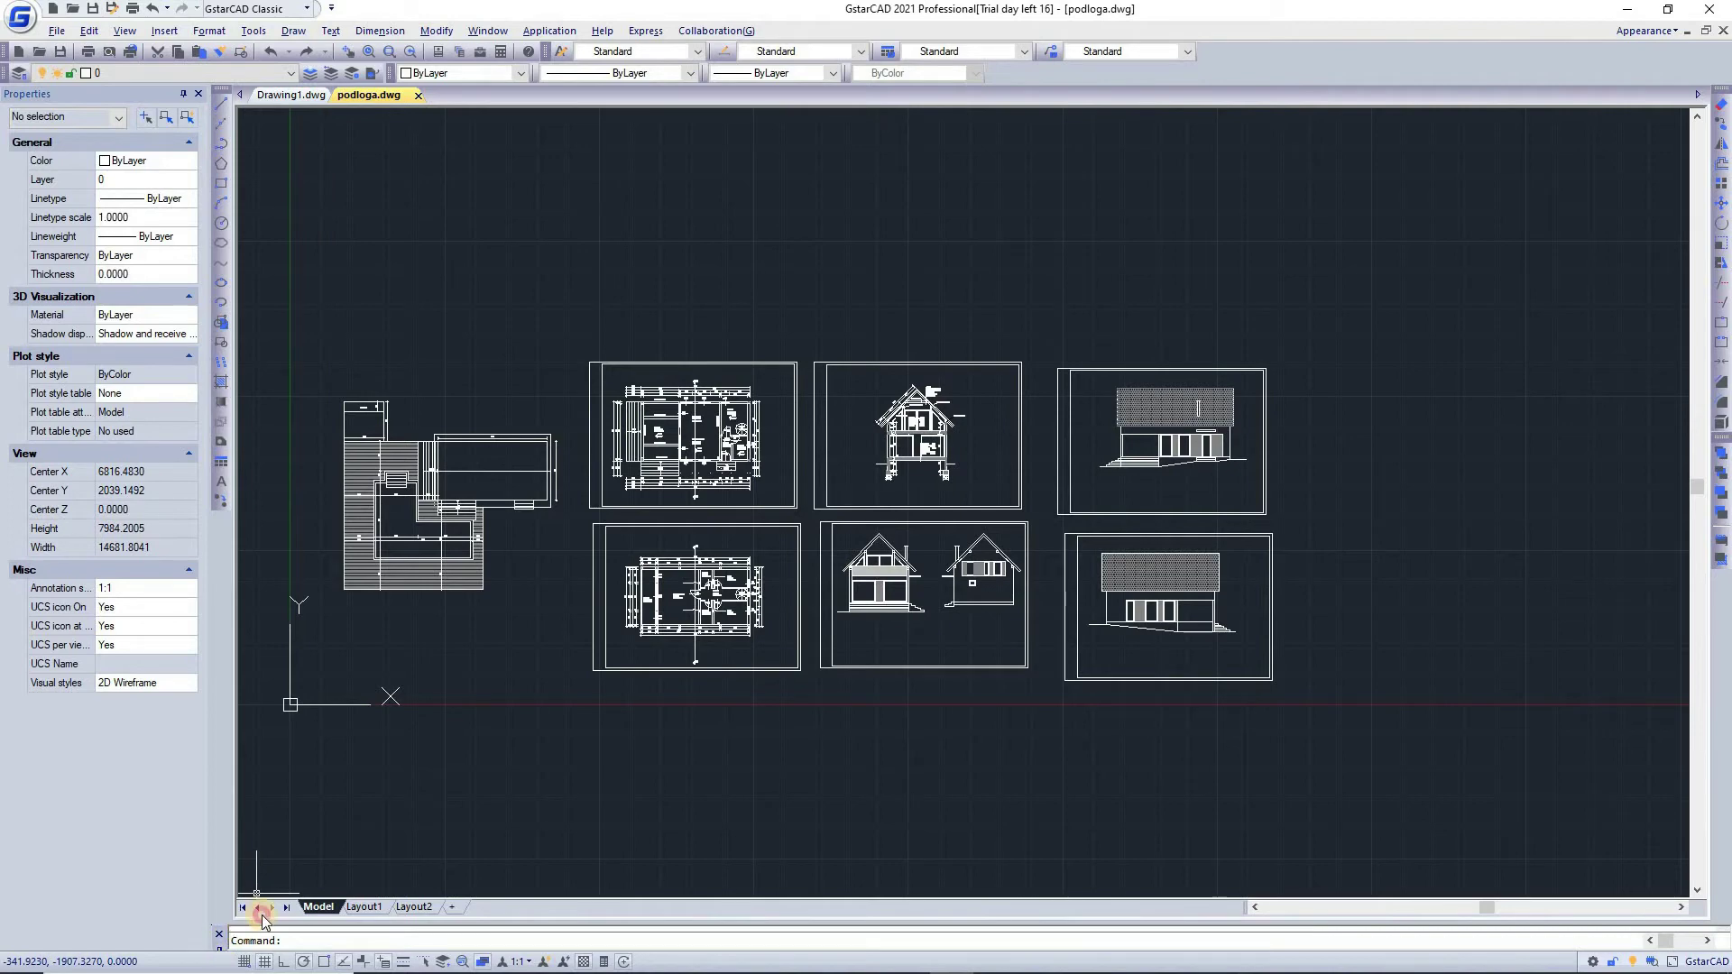
pyautogui.moveTo(225, 947); pyautogui.dragTo(9, 928)
# - Increase the command line's height so it shows three lines of command history
pyautogui.moveTo(144, 920)
pyautogui.mouseDown()
pyautogui.moveTo(495, 896)
pyautogui.moveTo(851, 897)
pyautogui.moveTo(870, 917)
pyautogui.moveTo(744, 920)
pyautogui.moveTo(736, 897)
pyautogui.mouseUp()
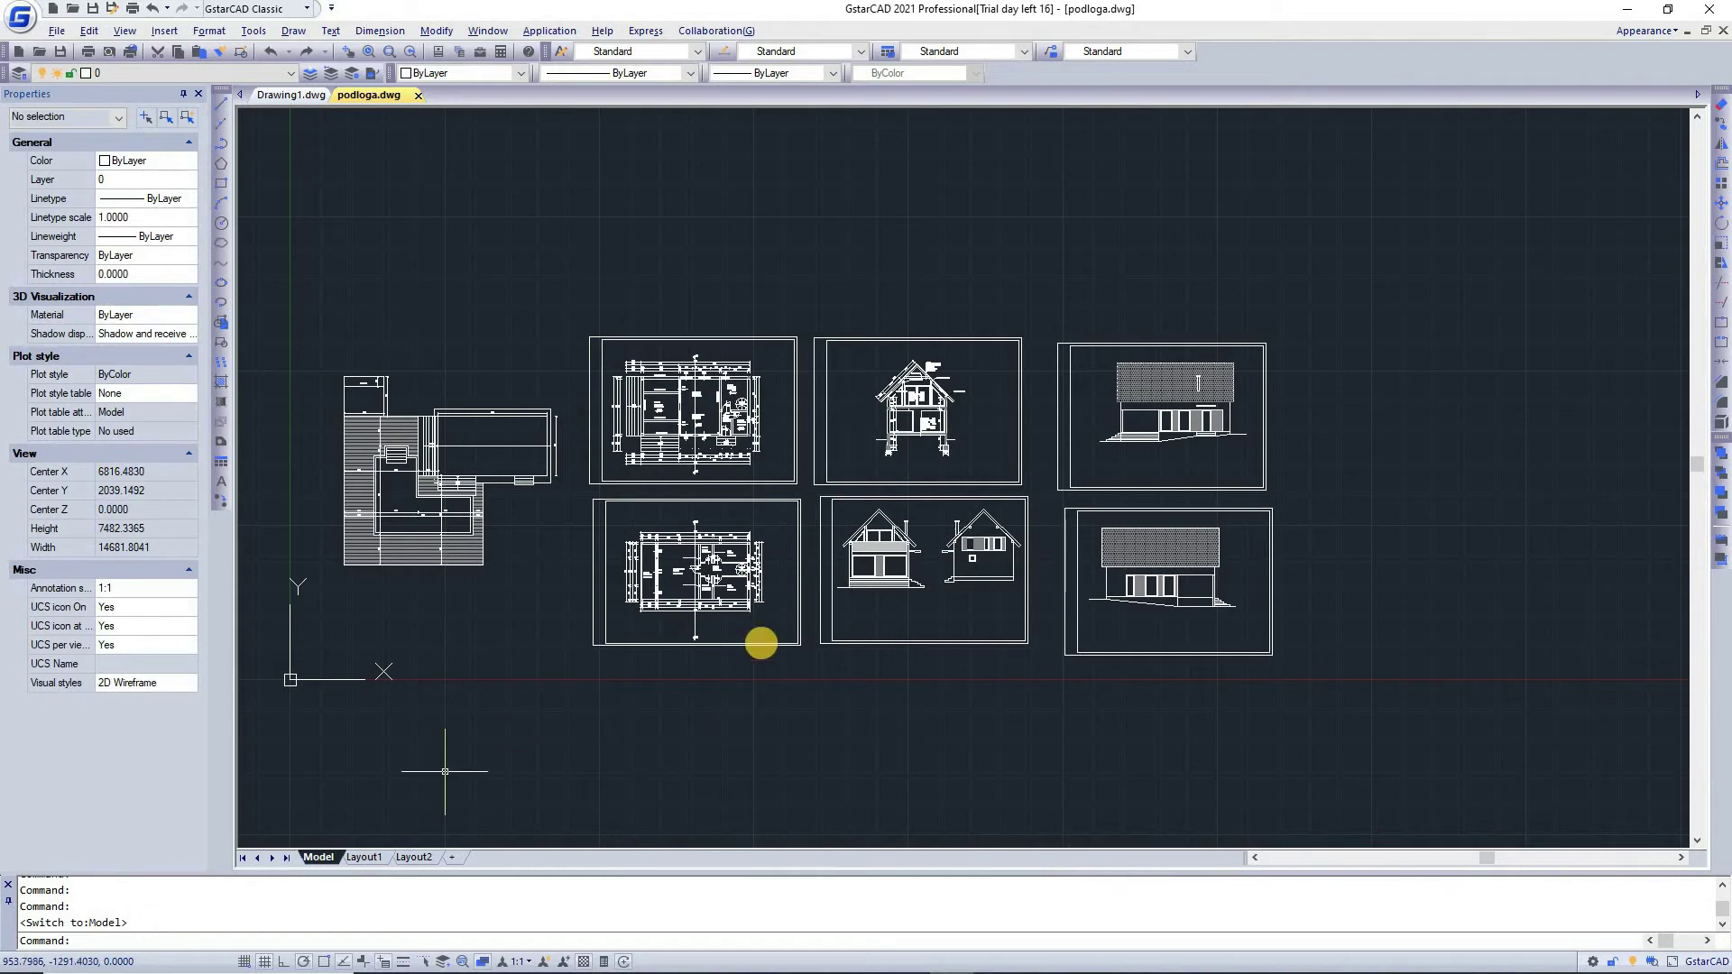
pyautogui.click(675, 705)
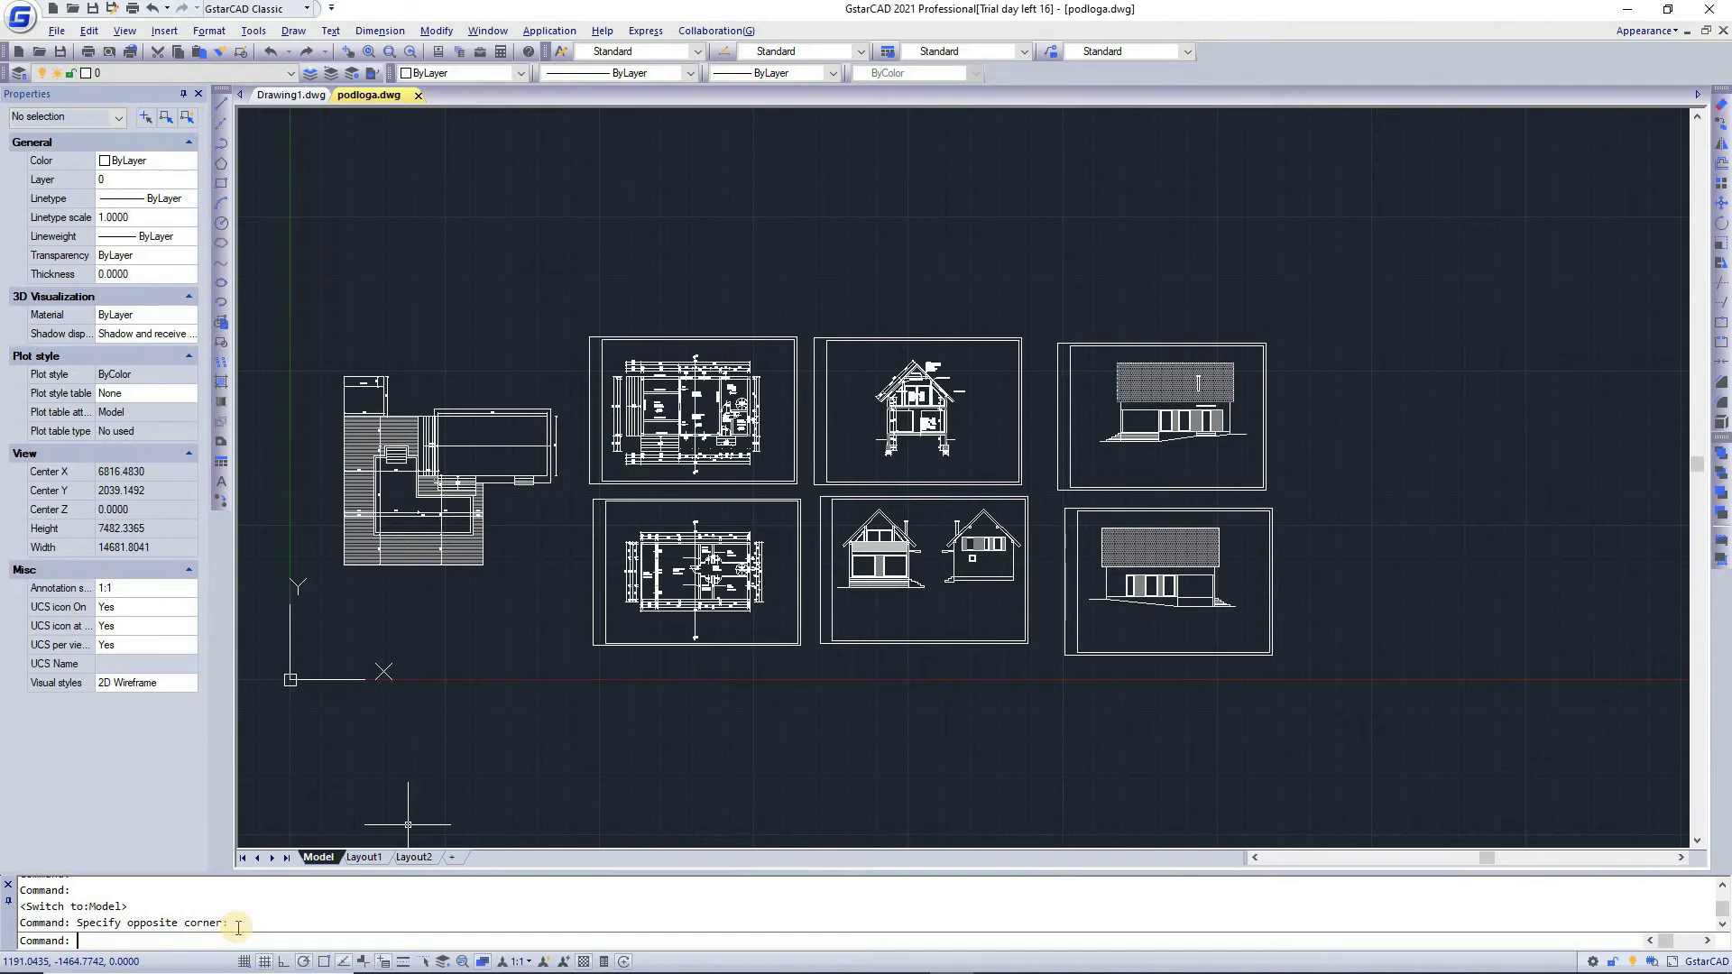
# - Trim the dashed vertical centreline below the Dnevni boravak room's lower wall, using the wall line as cutting edge, and undo the trim
pyautogui.write('im')
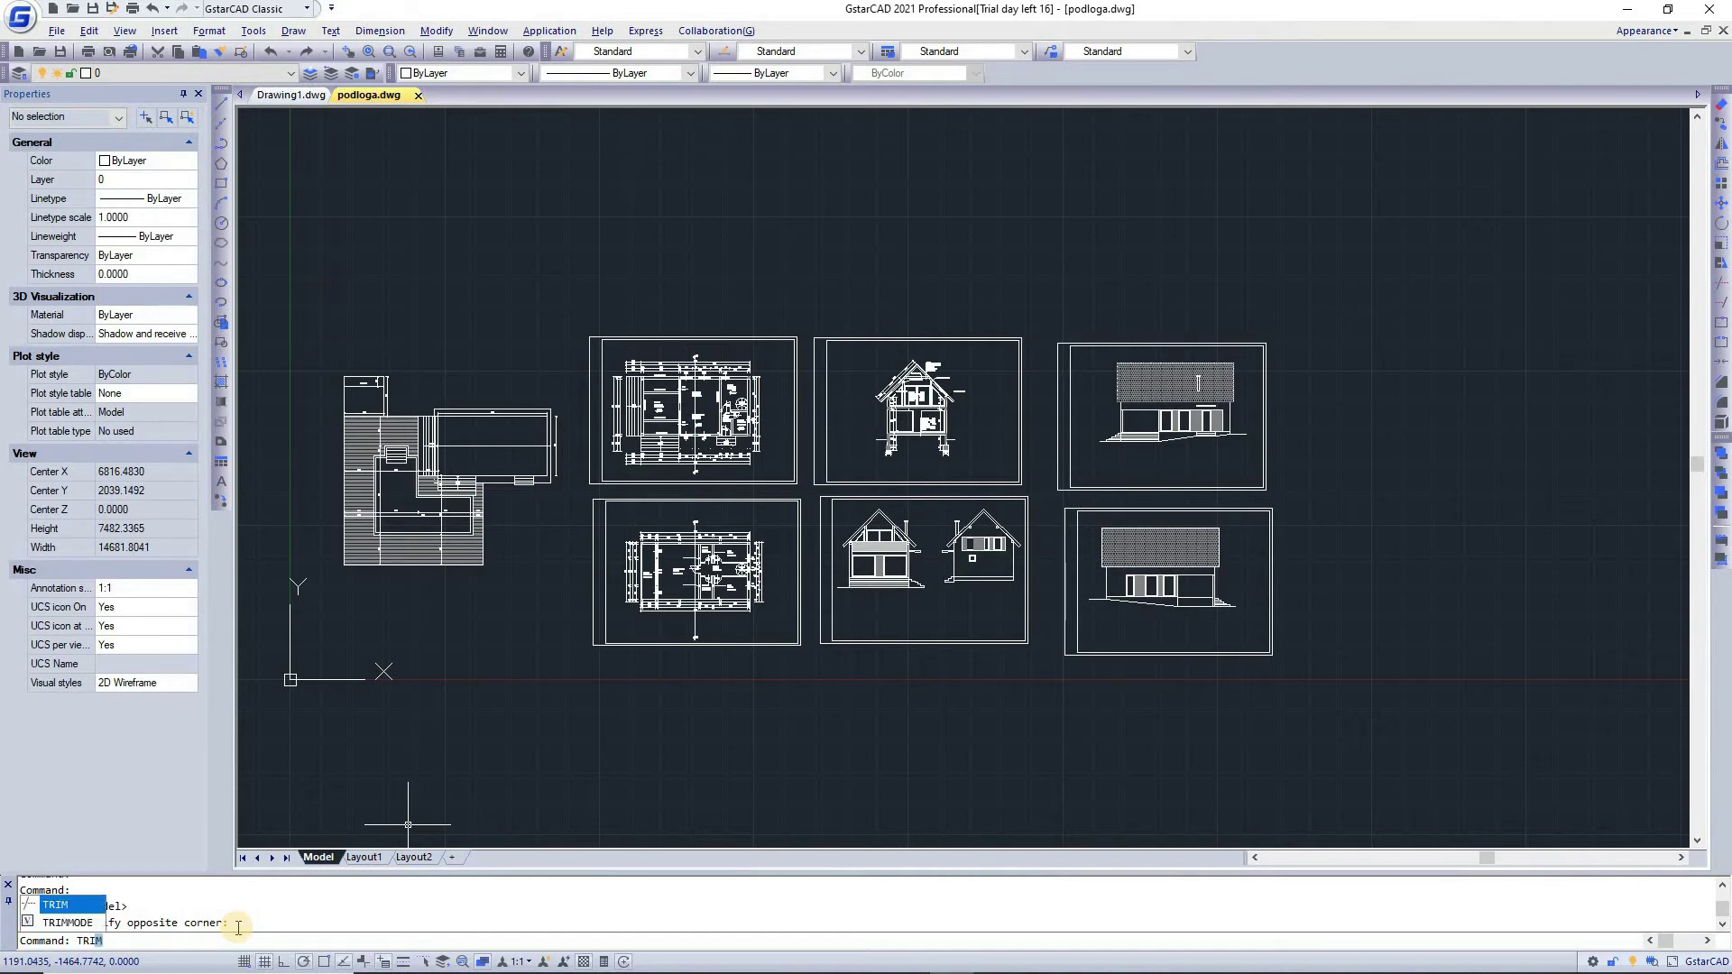
pyautogui.press('Return')
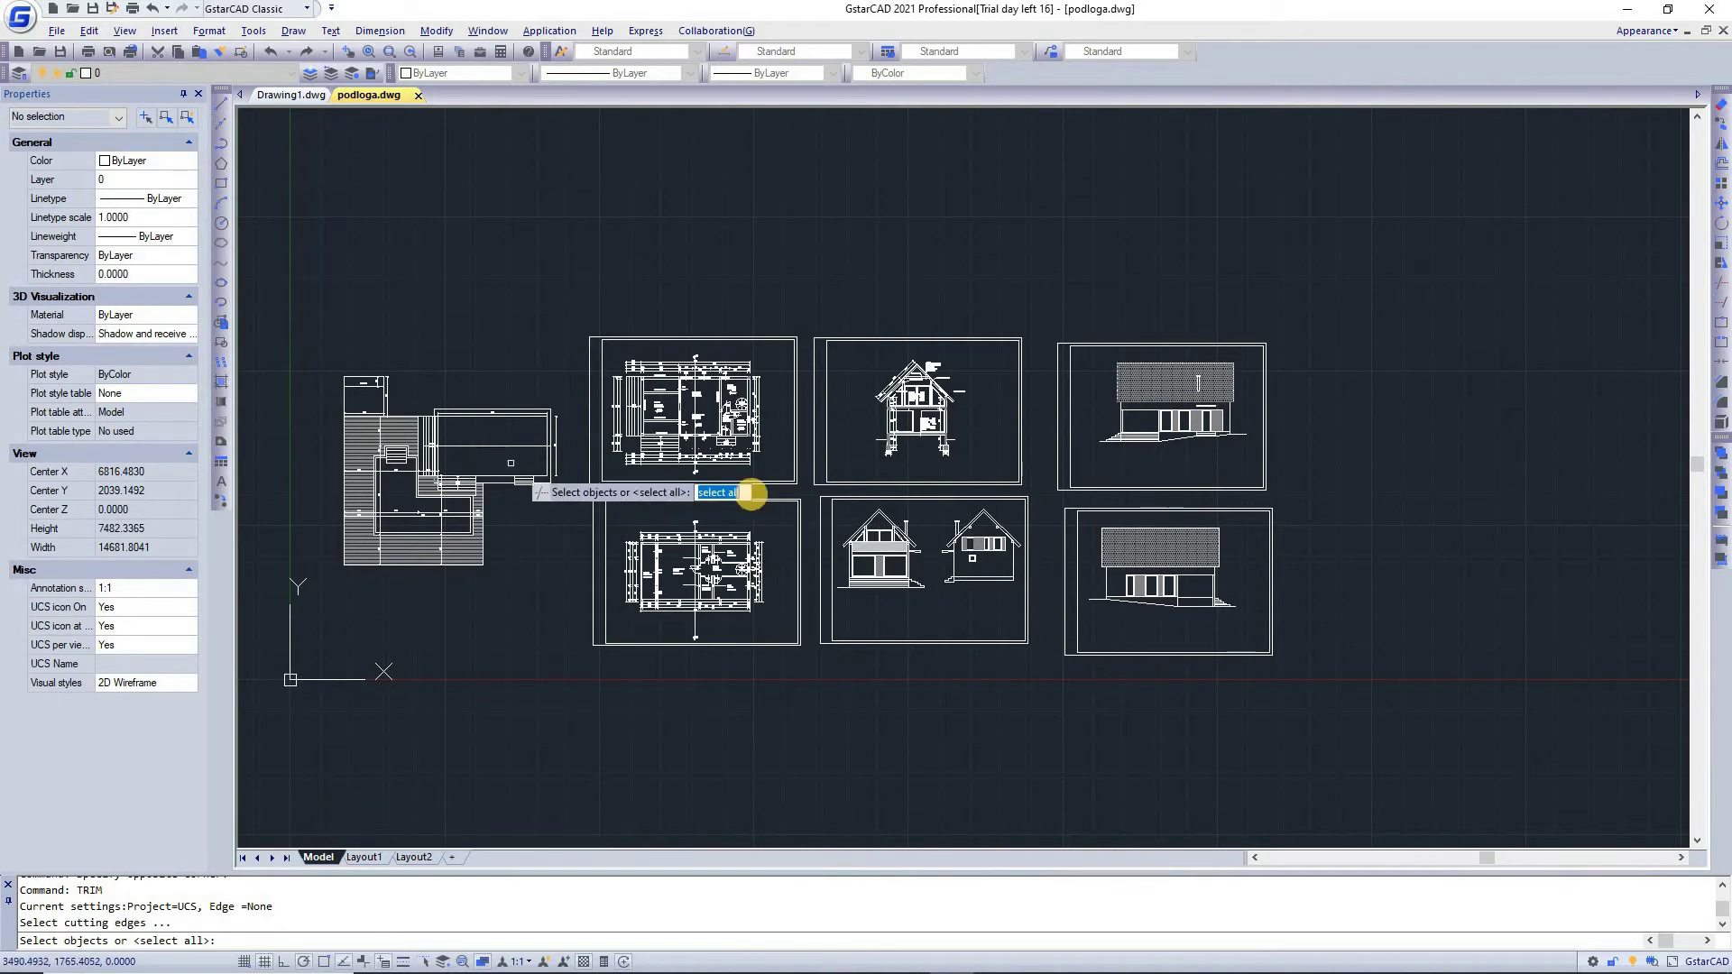
pyautogui.scroll(6, 691, 431)
pyautogui.scroll(10, 703, 468)
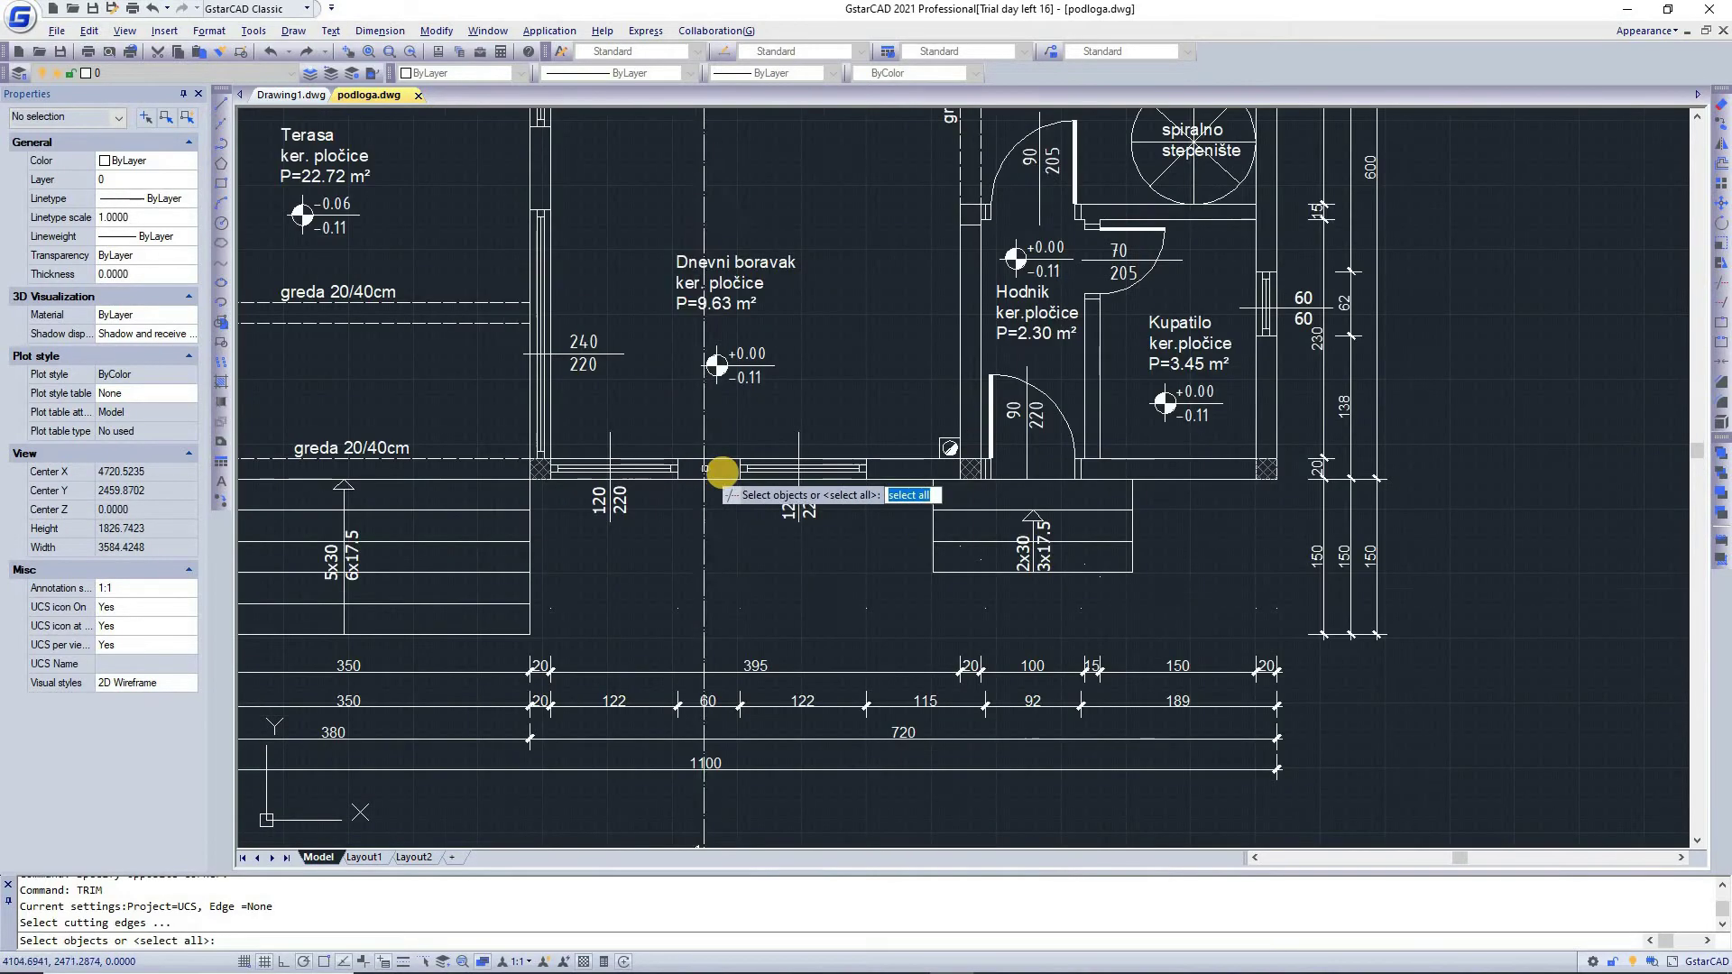
pyautogui.rightClick(715, 478)
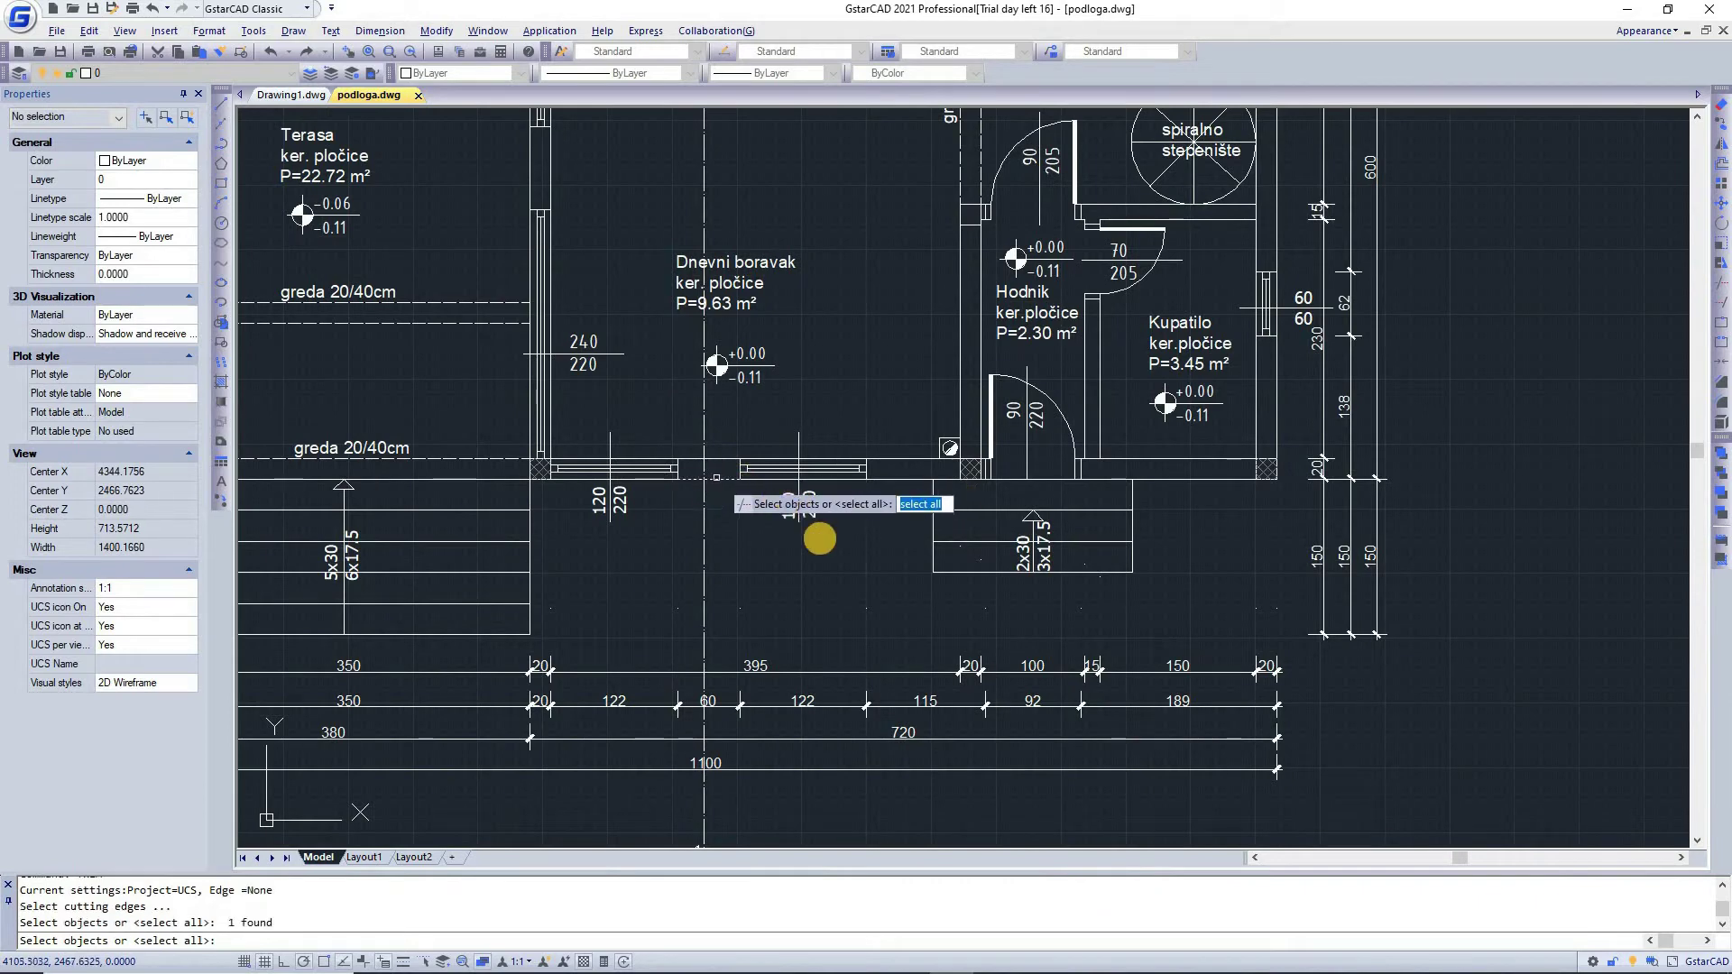
pyautogui.click(700, 488)
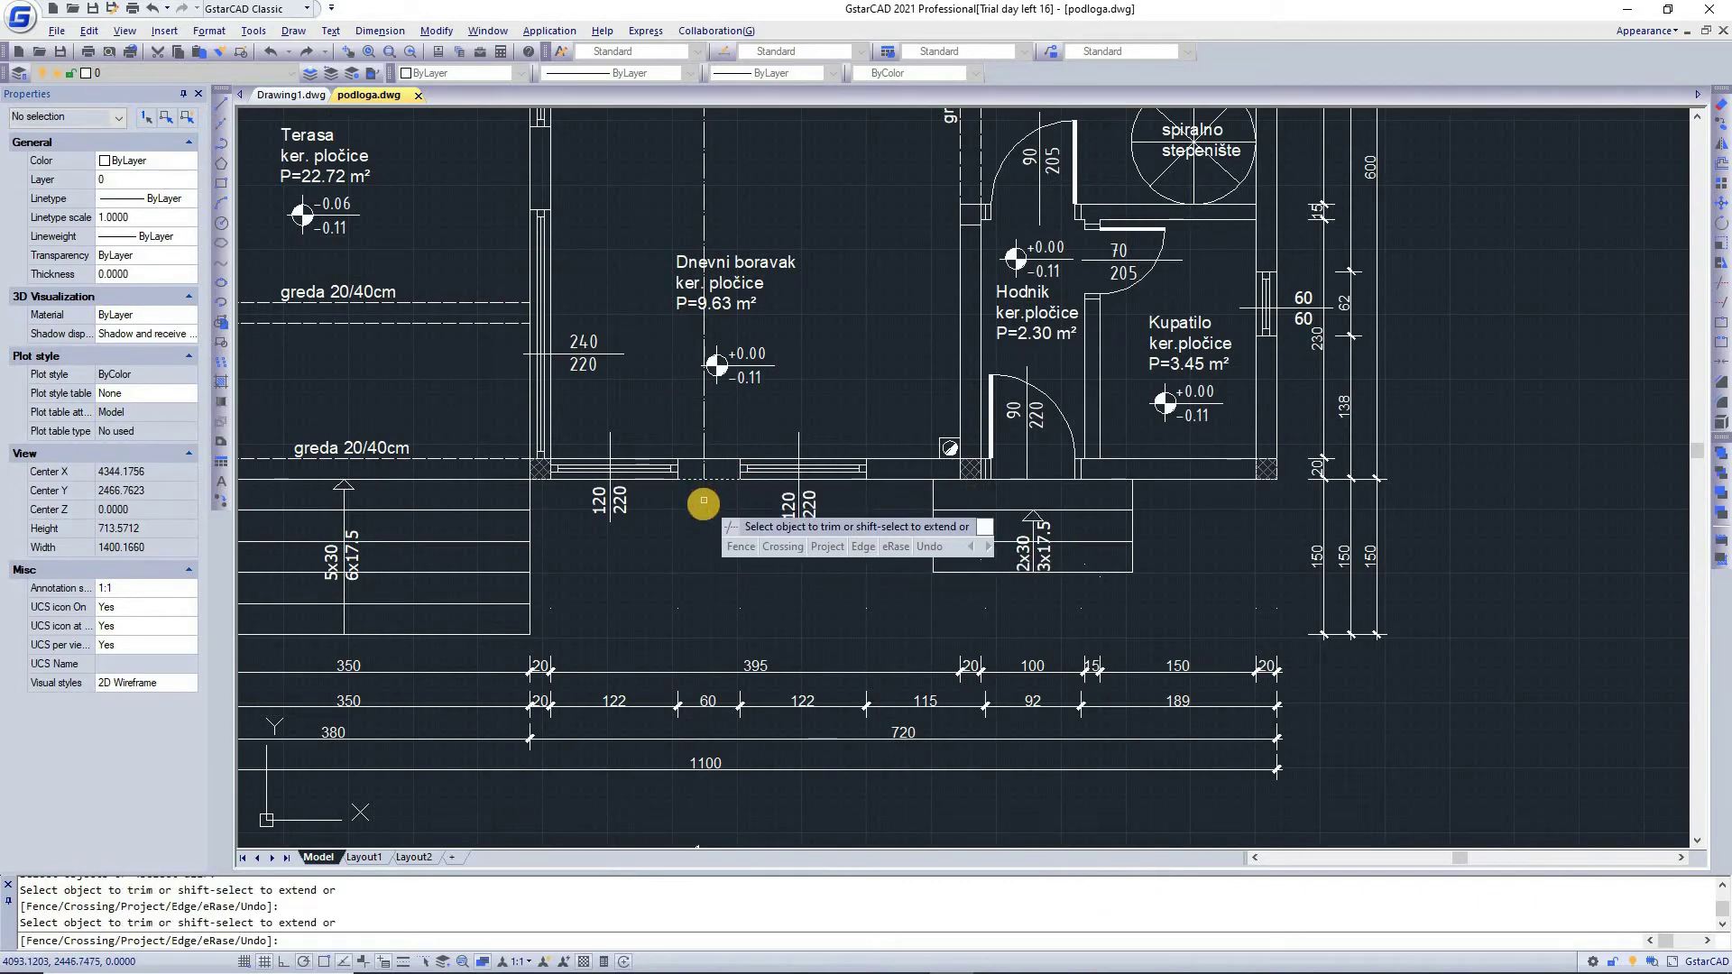
pyautogui.hotkey('ctrl', 'z')
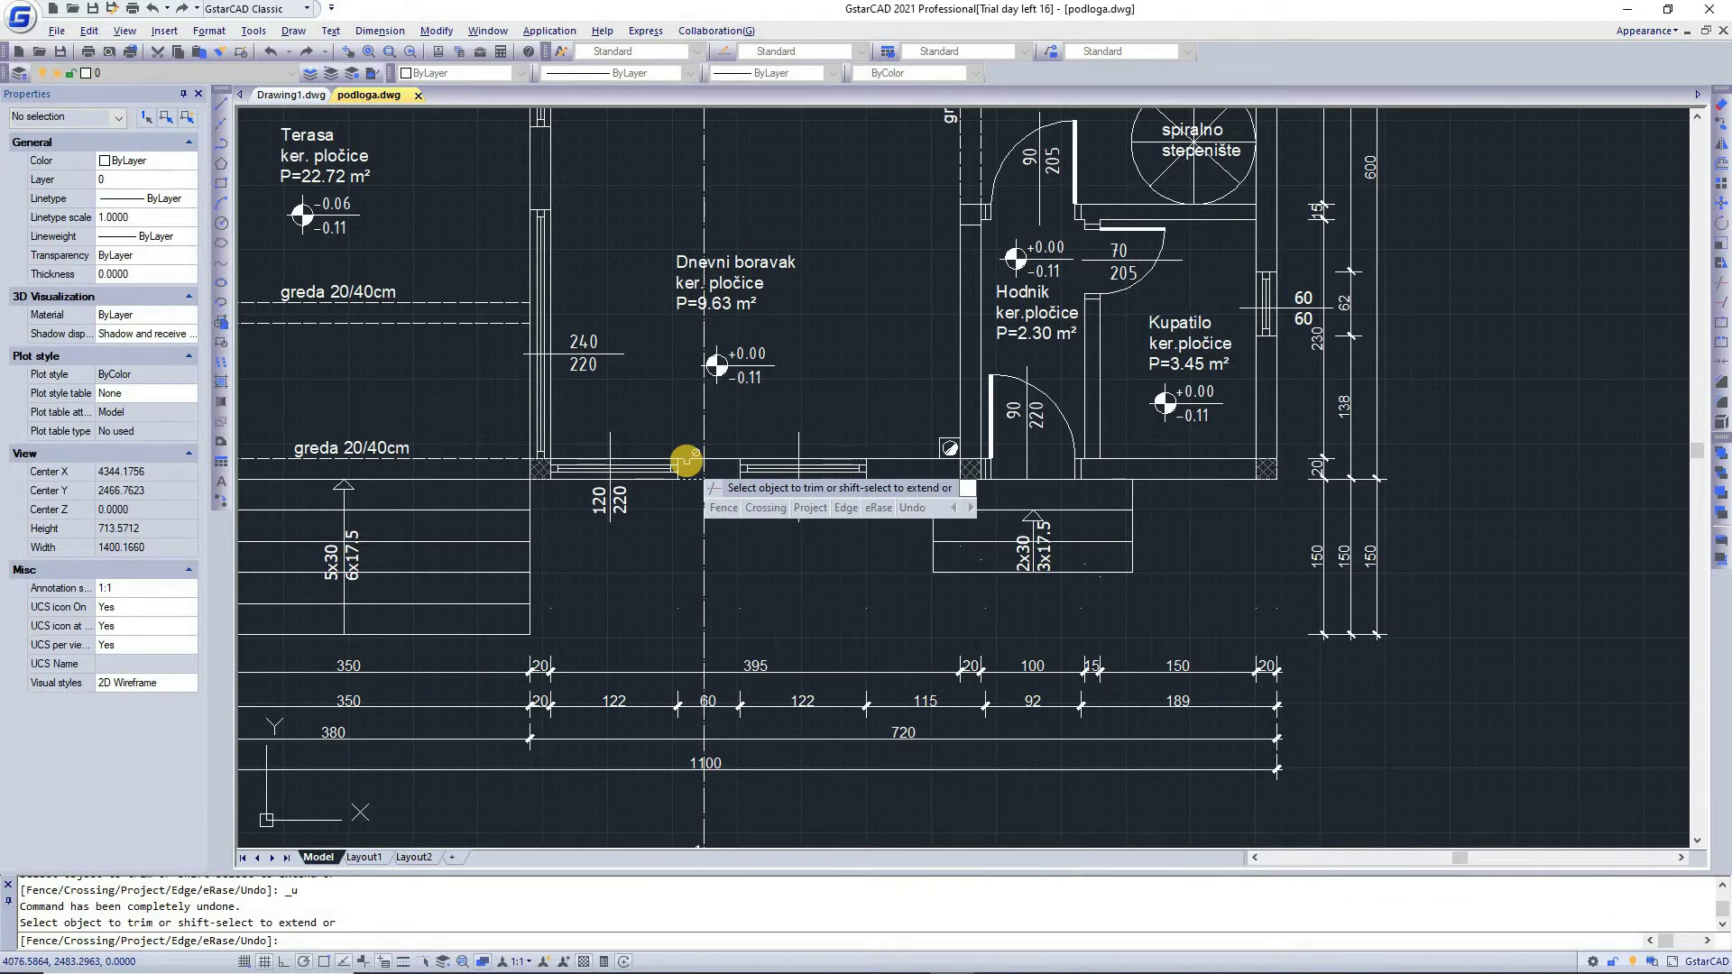
pyautogui.press('Escape')
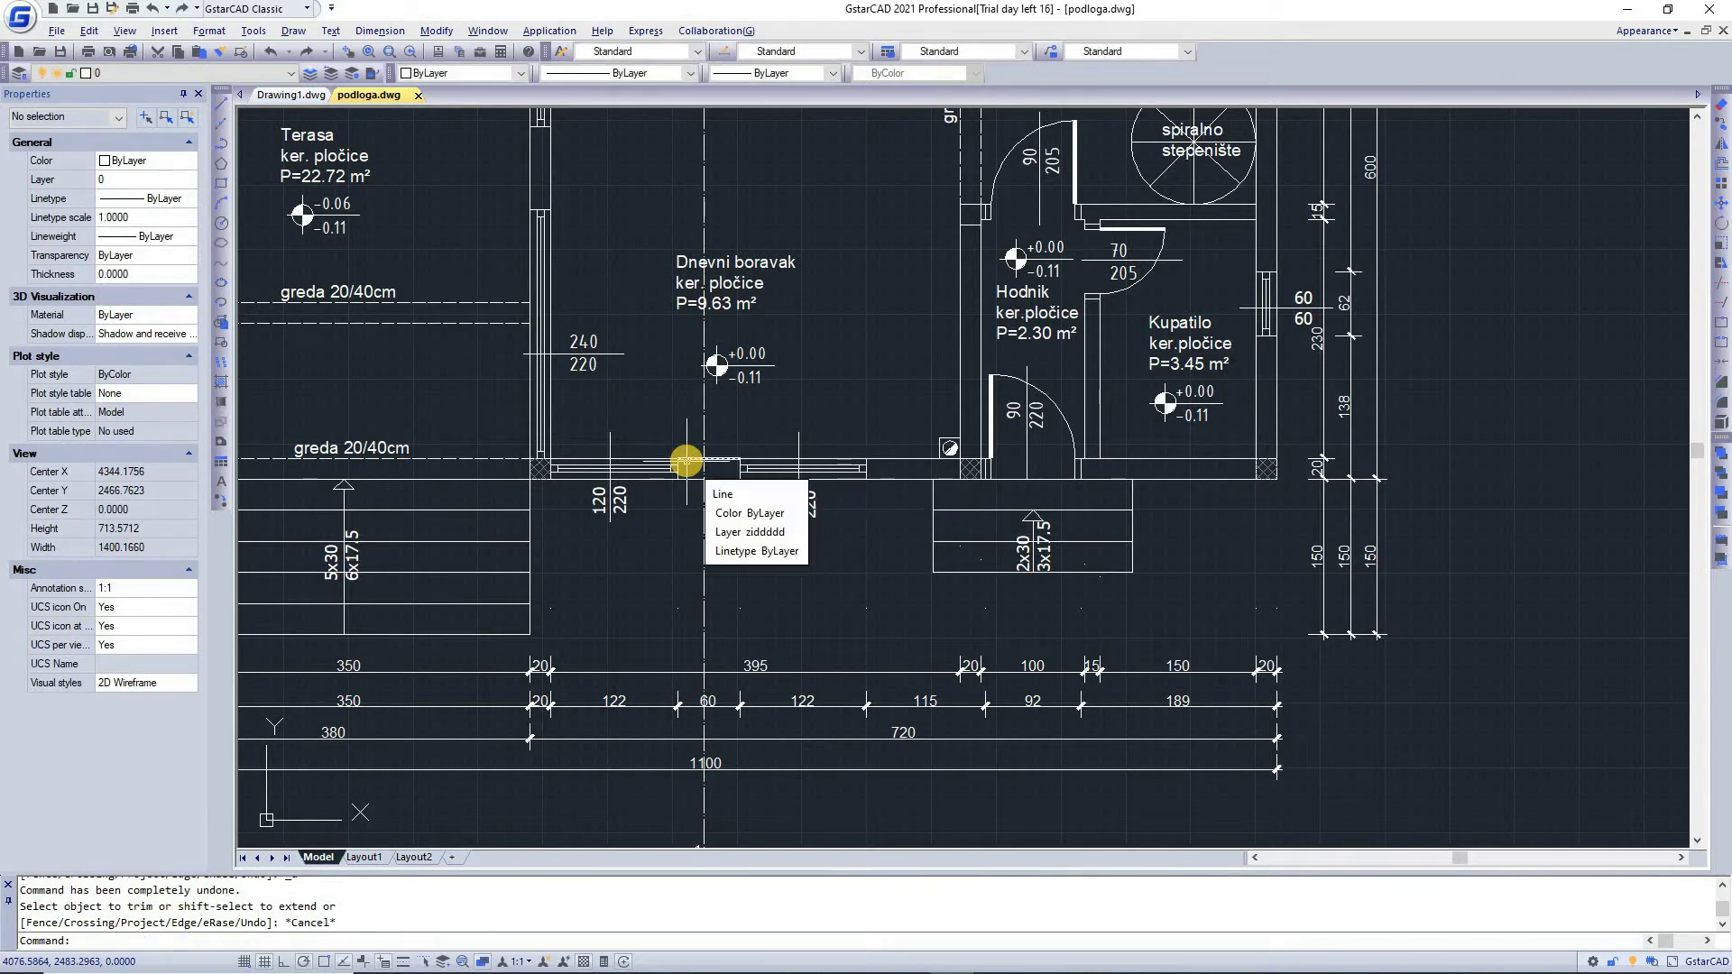
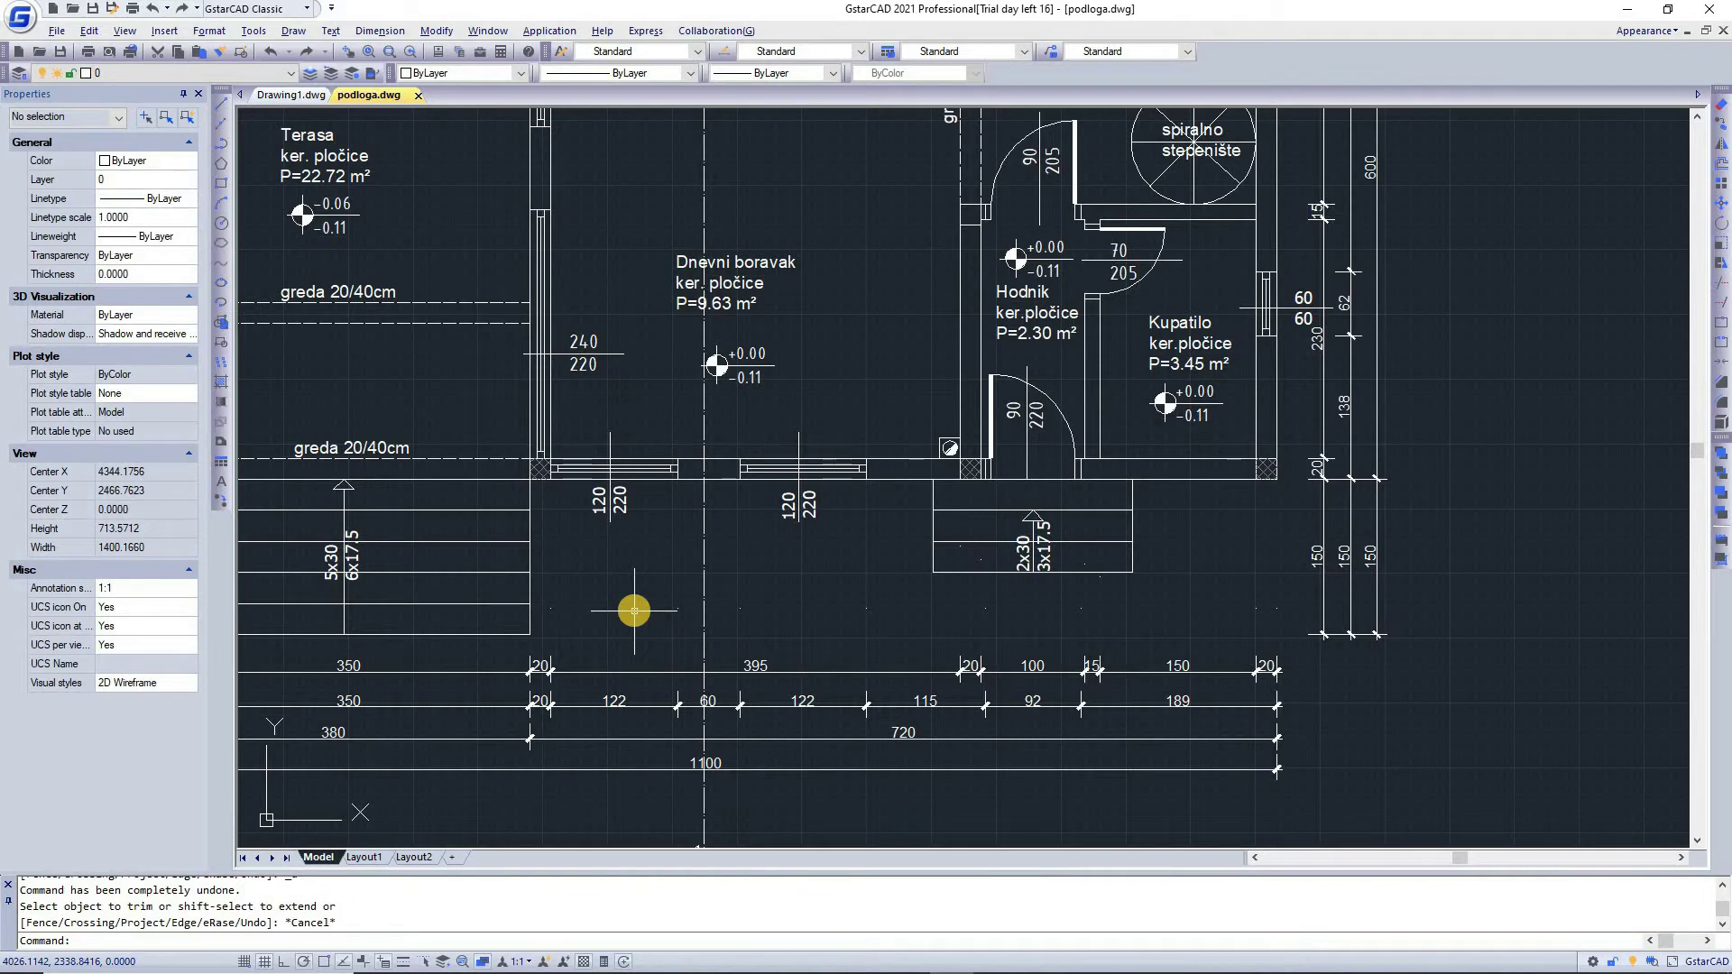
# - Run the WORKSPACE command with the edit option to view the Customize User Interface dialog, and close it without changes
pyautogui.write('wor')
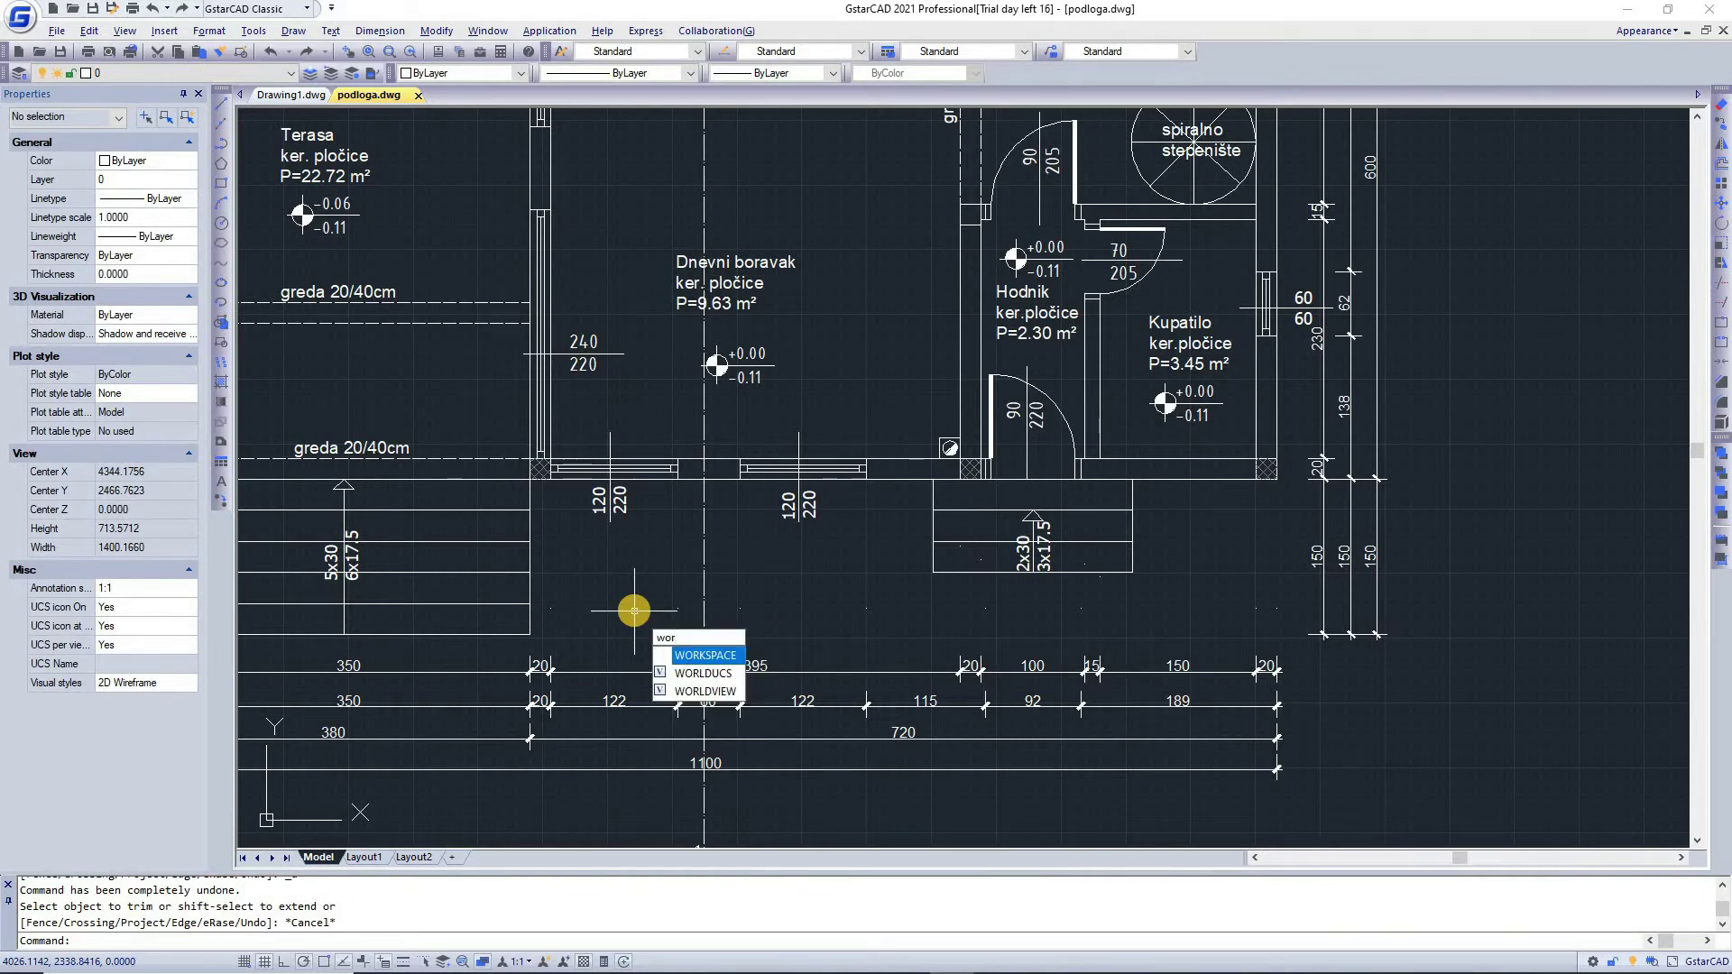
pyautogui.press('Return')
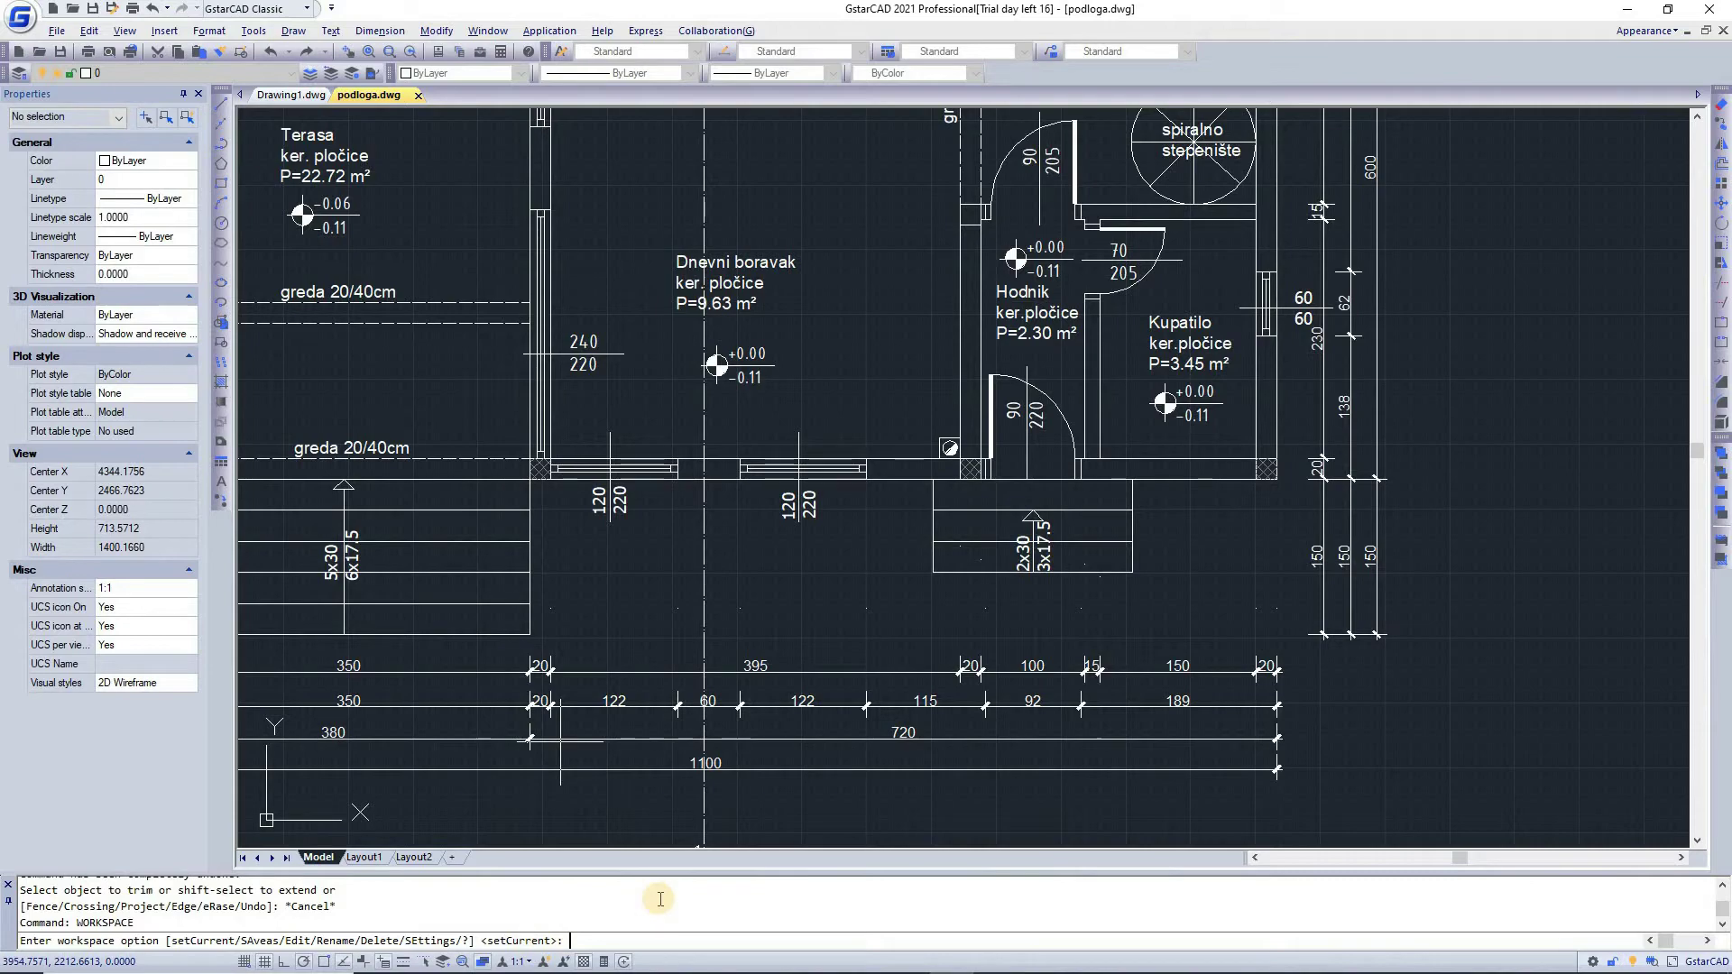
pyautogui.write('sa')
pyautogui.press('Return')
pyautogui.write('edit')
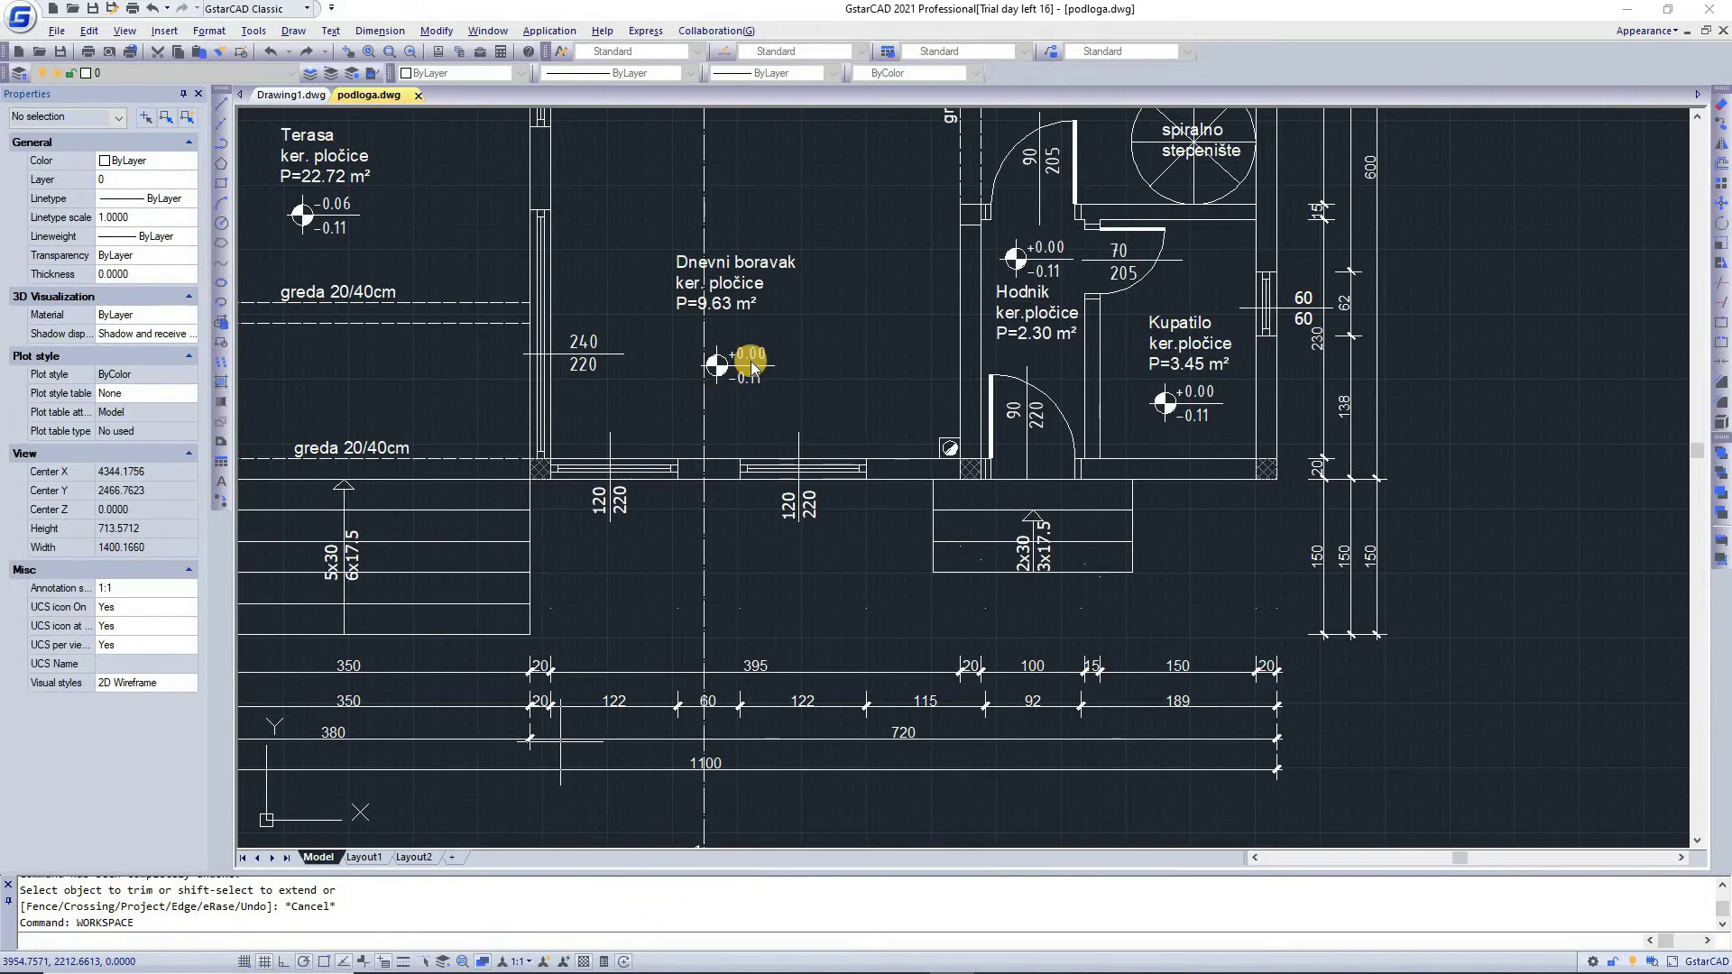
pyautogui.press('Return')
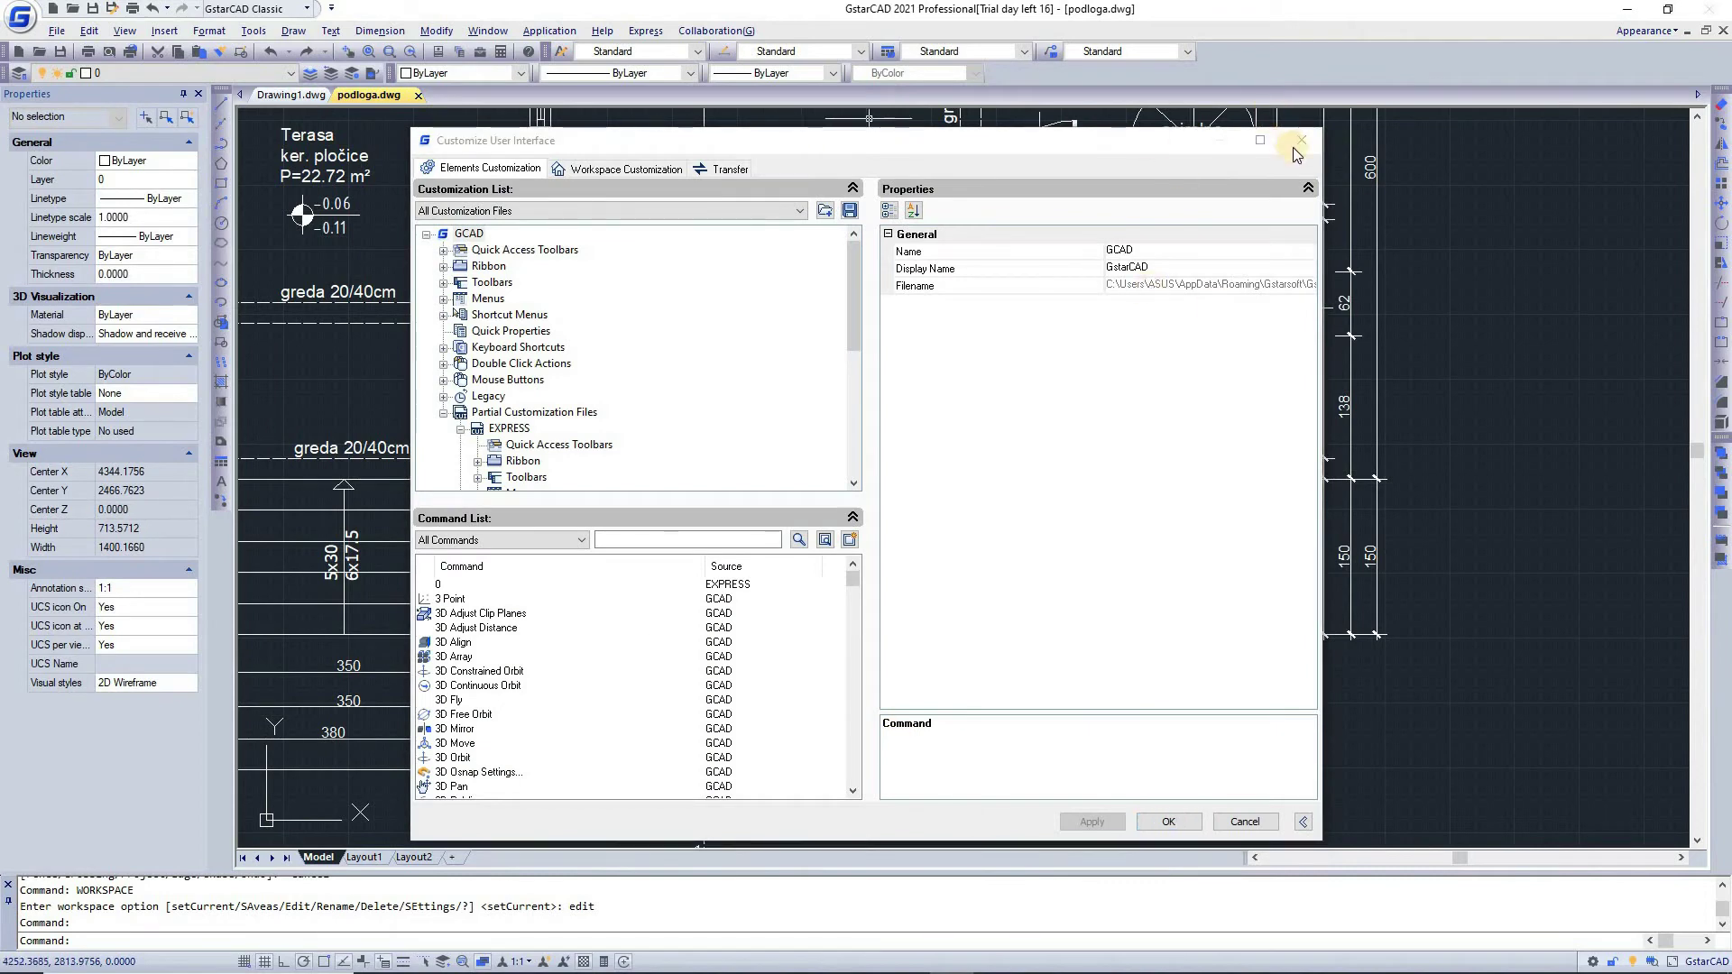
pyautogui.click(1307, 150)
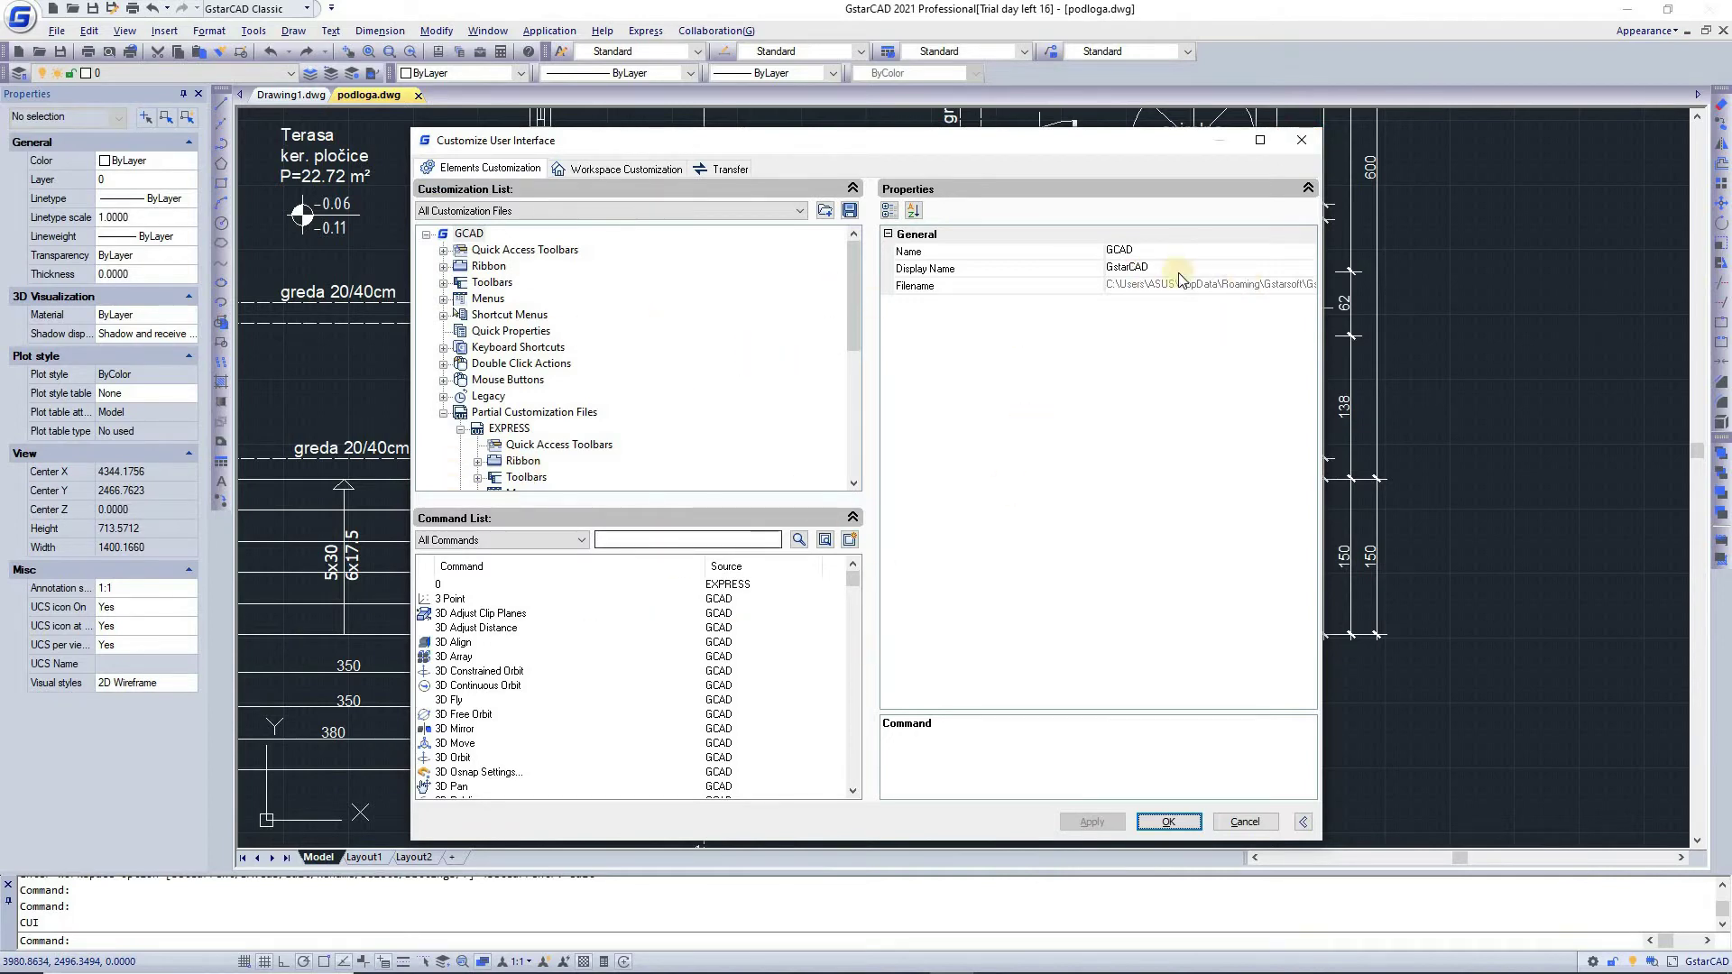
pyautogui.click(1303, 140)
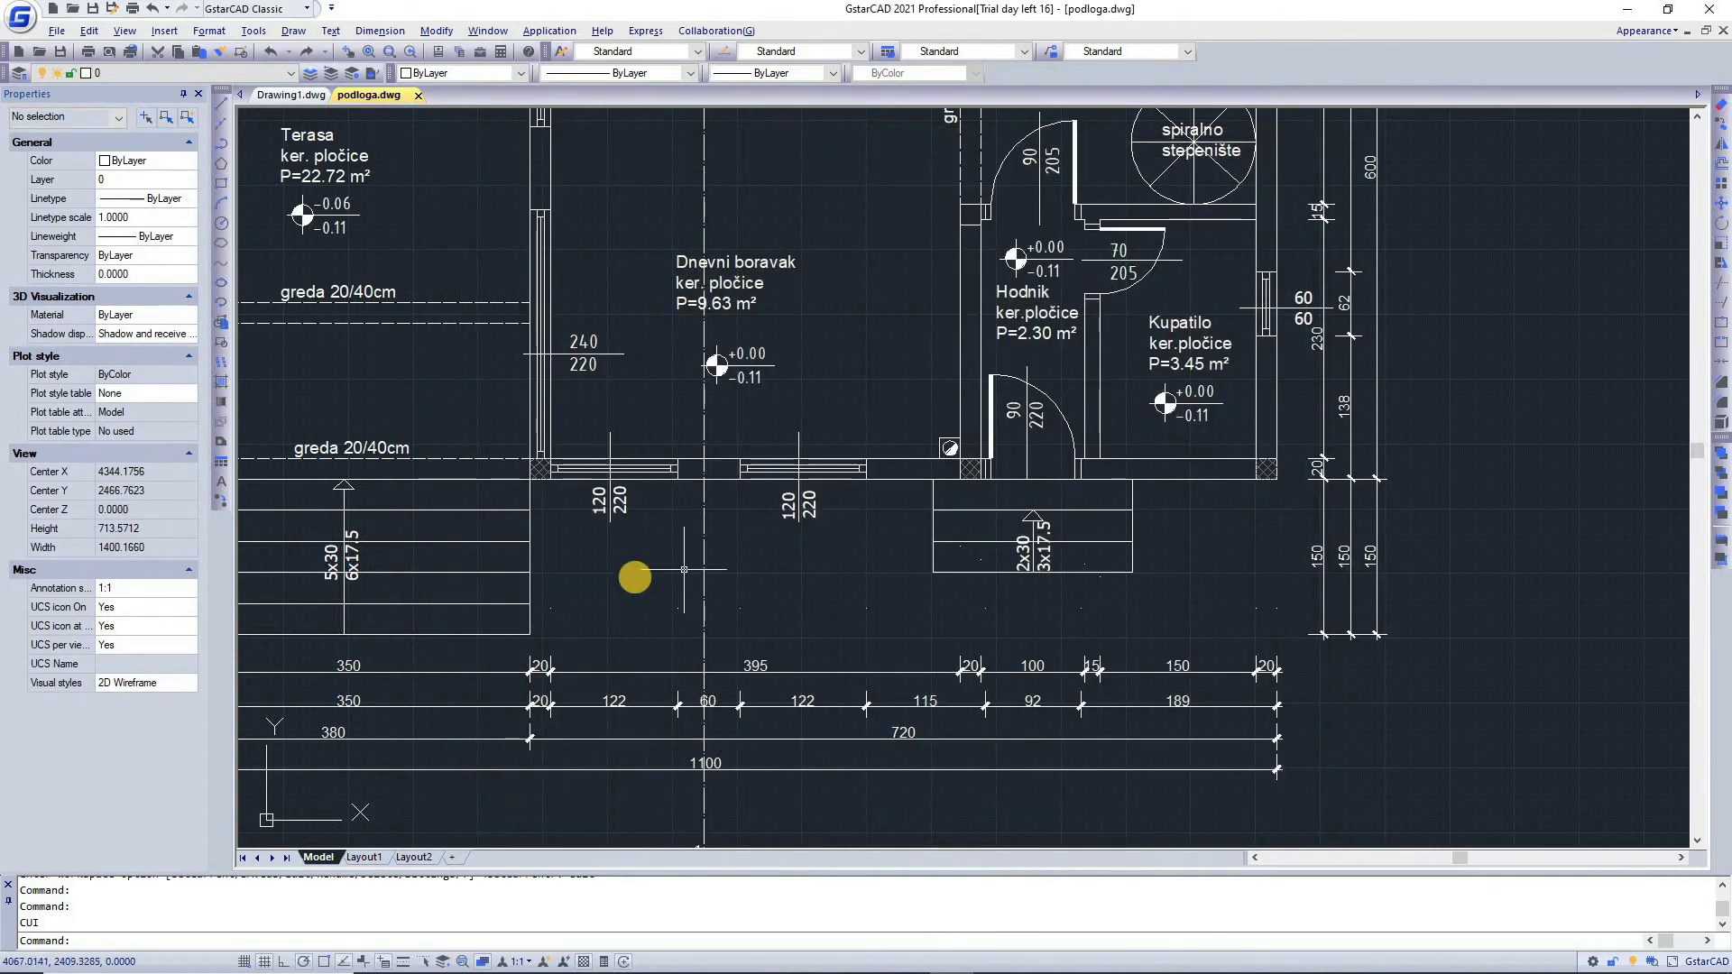
pyautogui.press('Escape')
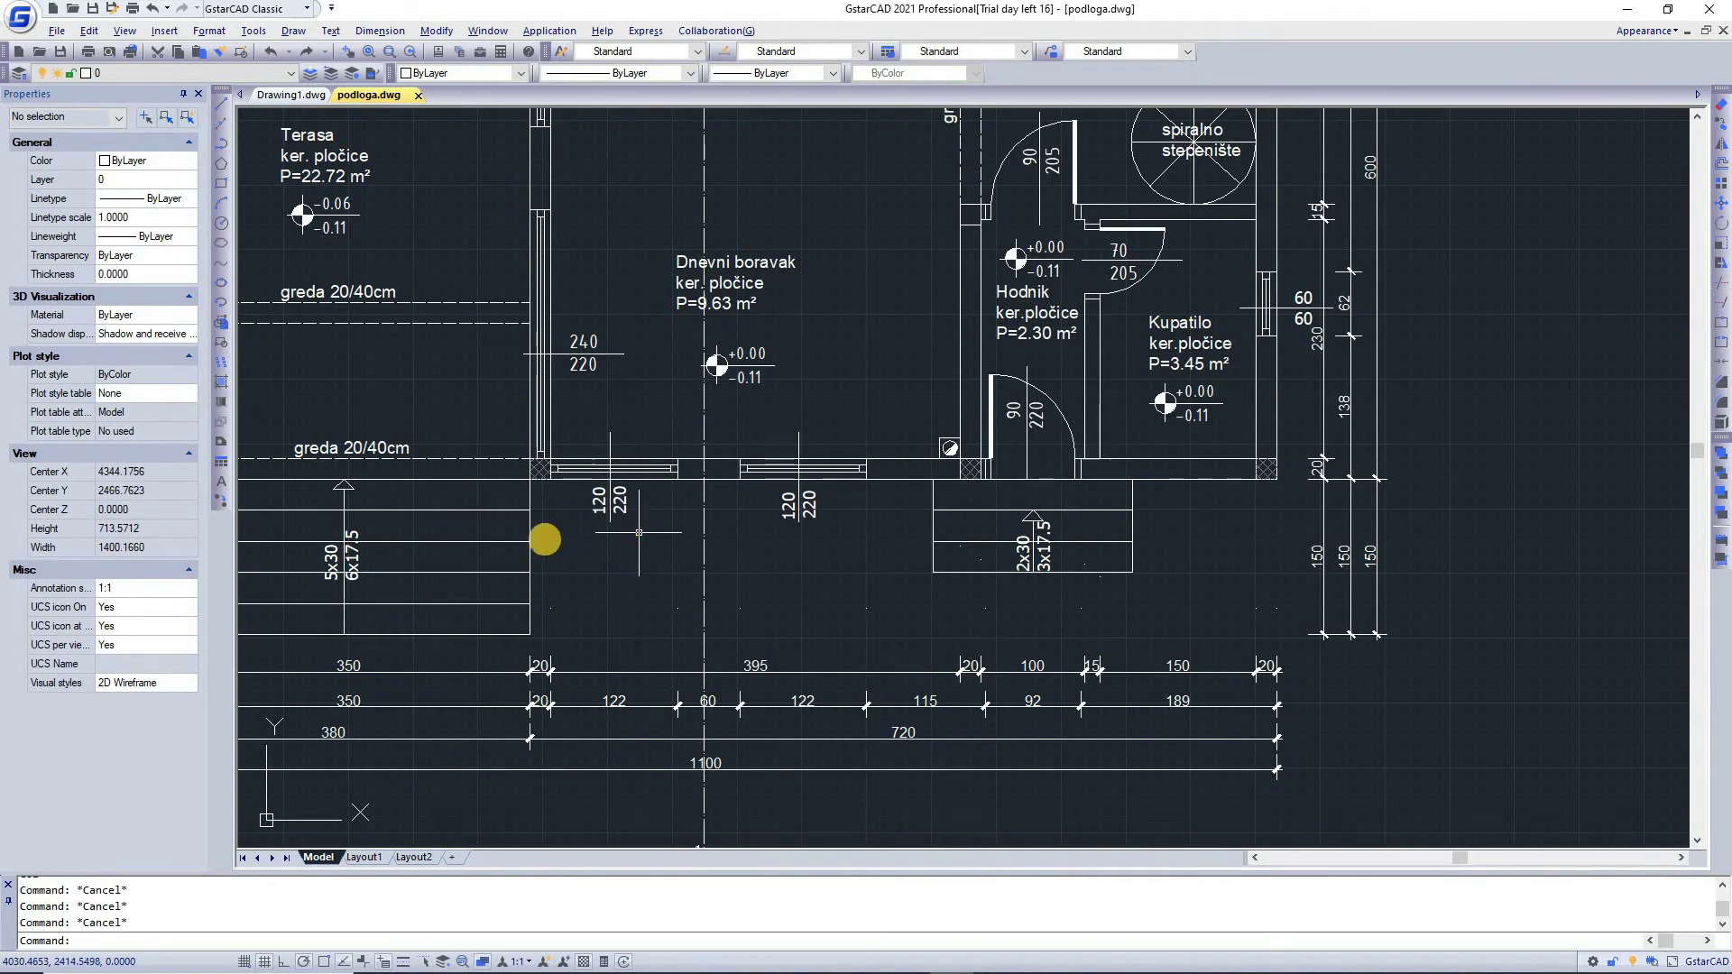
# - Sketch a chain of crossing straight line segments in the Dnevni boravak room, beside its room label
pyautogui.click(224, 109)
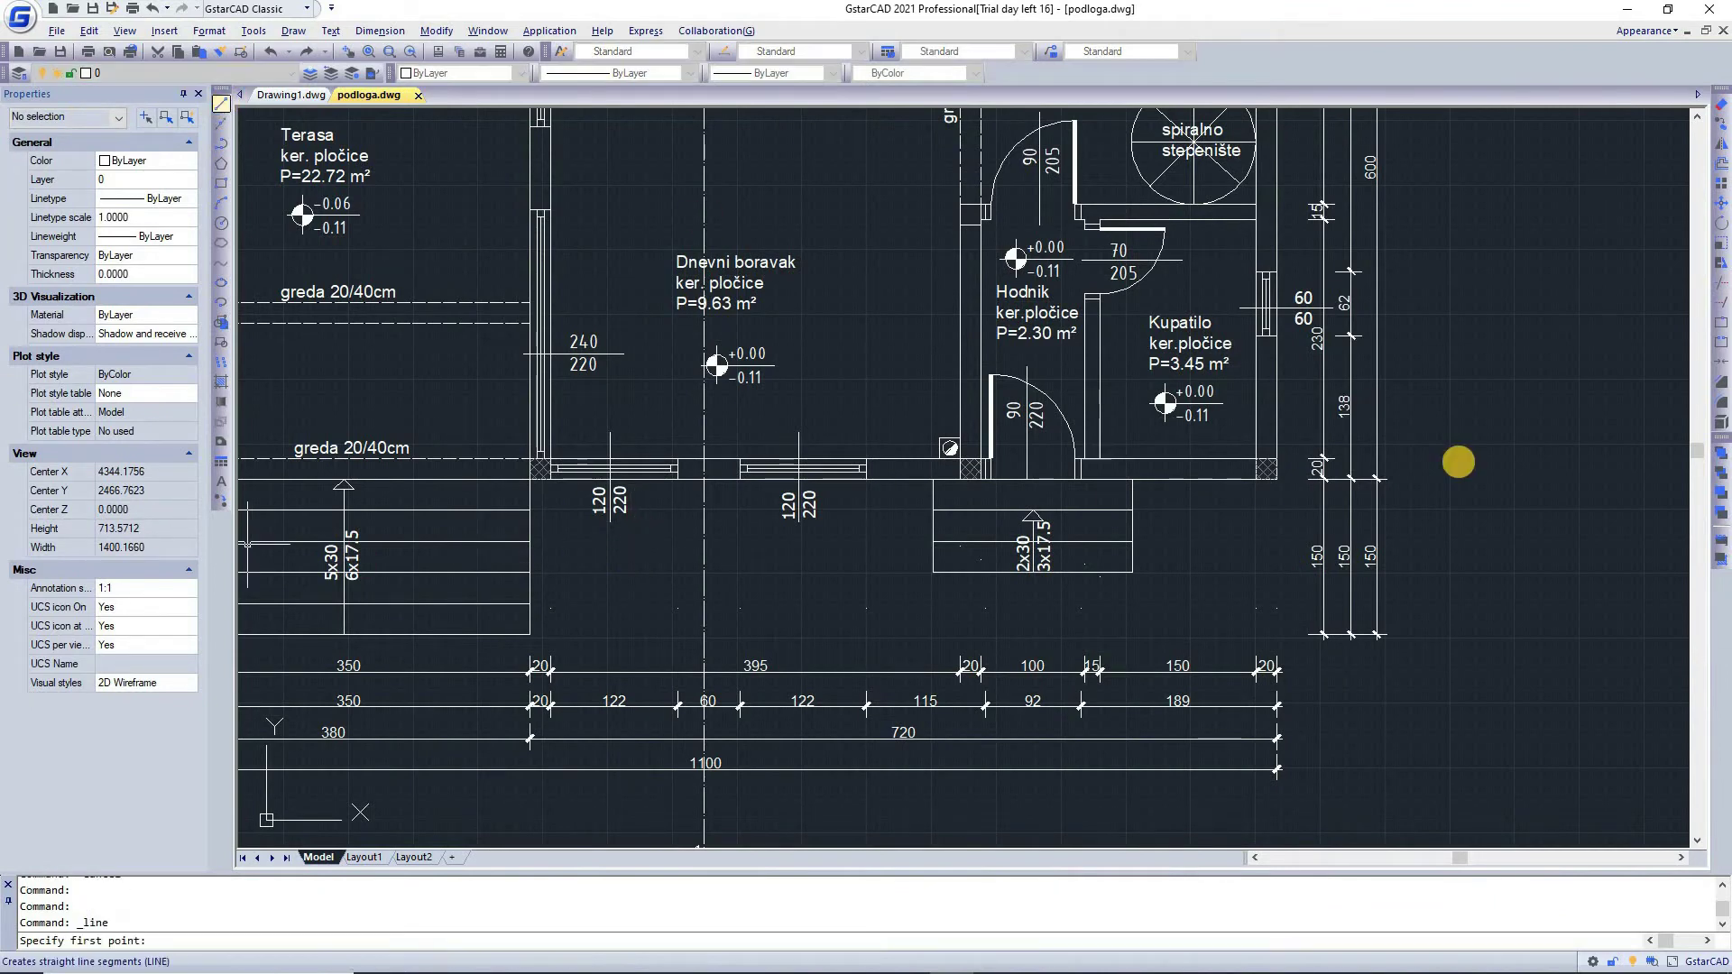
pyautogui.click(854, 271)
pyautogui.click(848, 365)
pyautogui.click(912, 307)
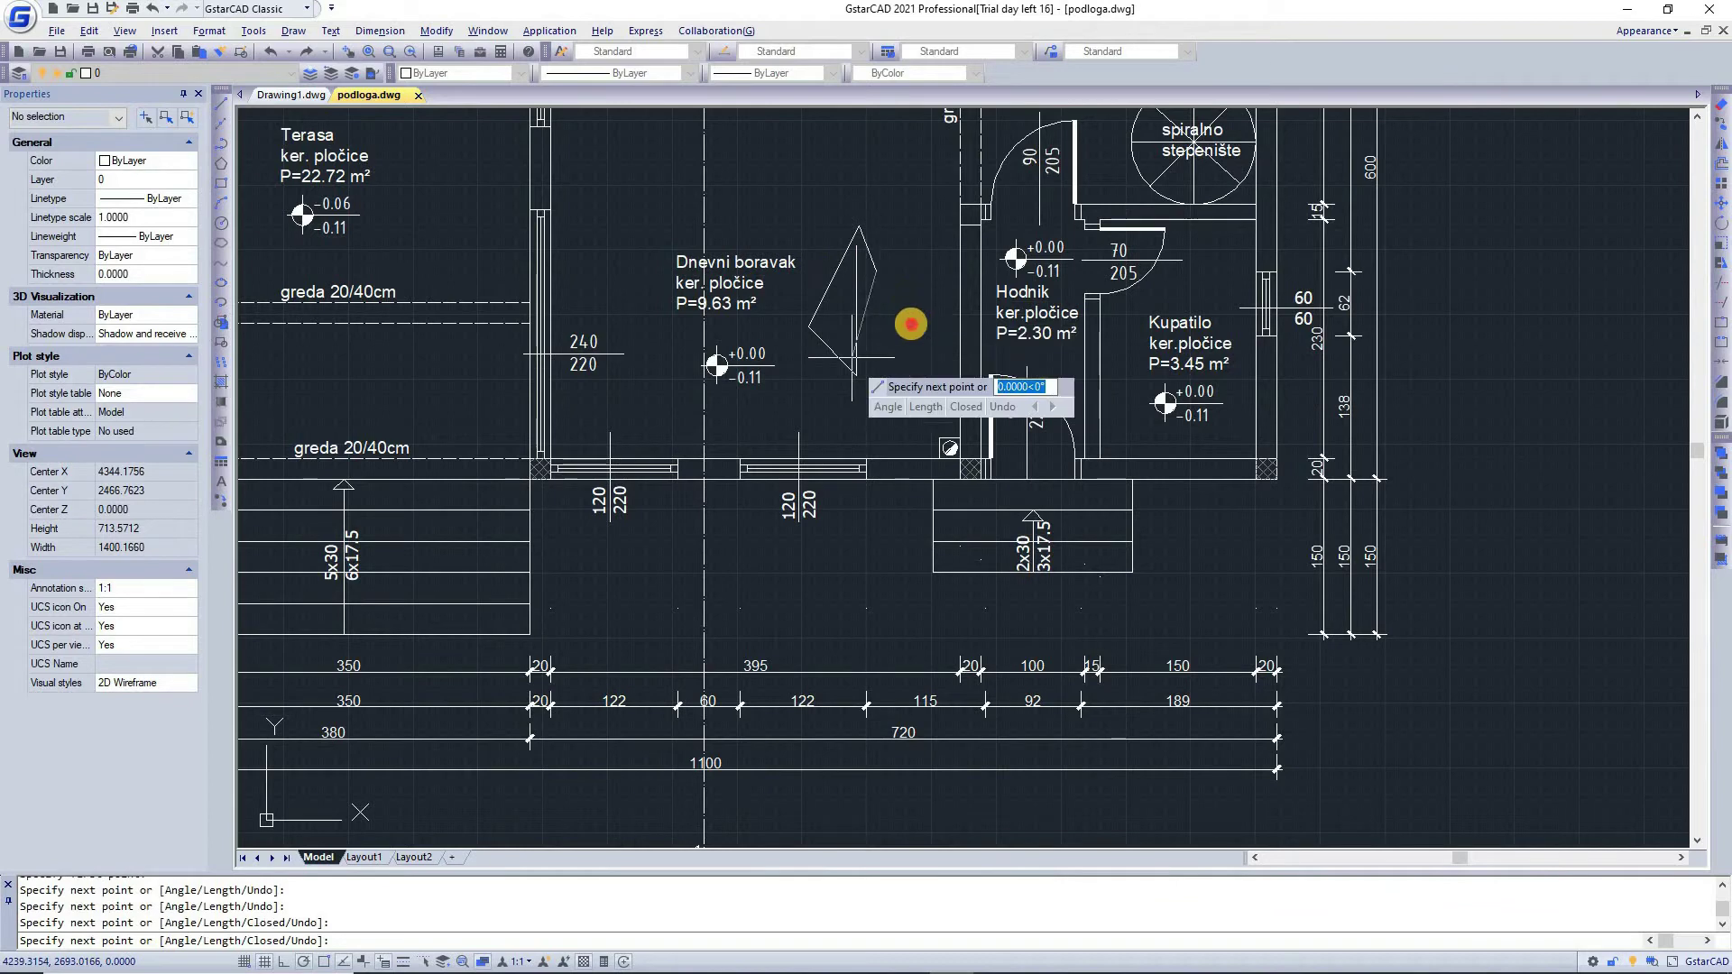
pyautogui.click(859, 226)
pyautogui.click(875, 271)
pyautogui.click(847, 354)
pyautogui.press('Escape')
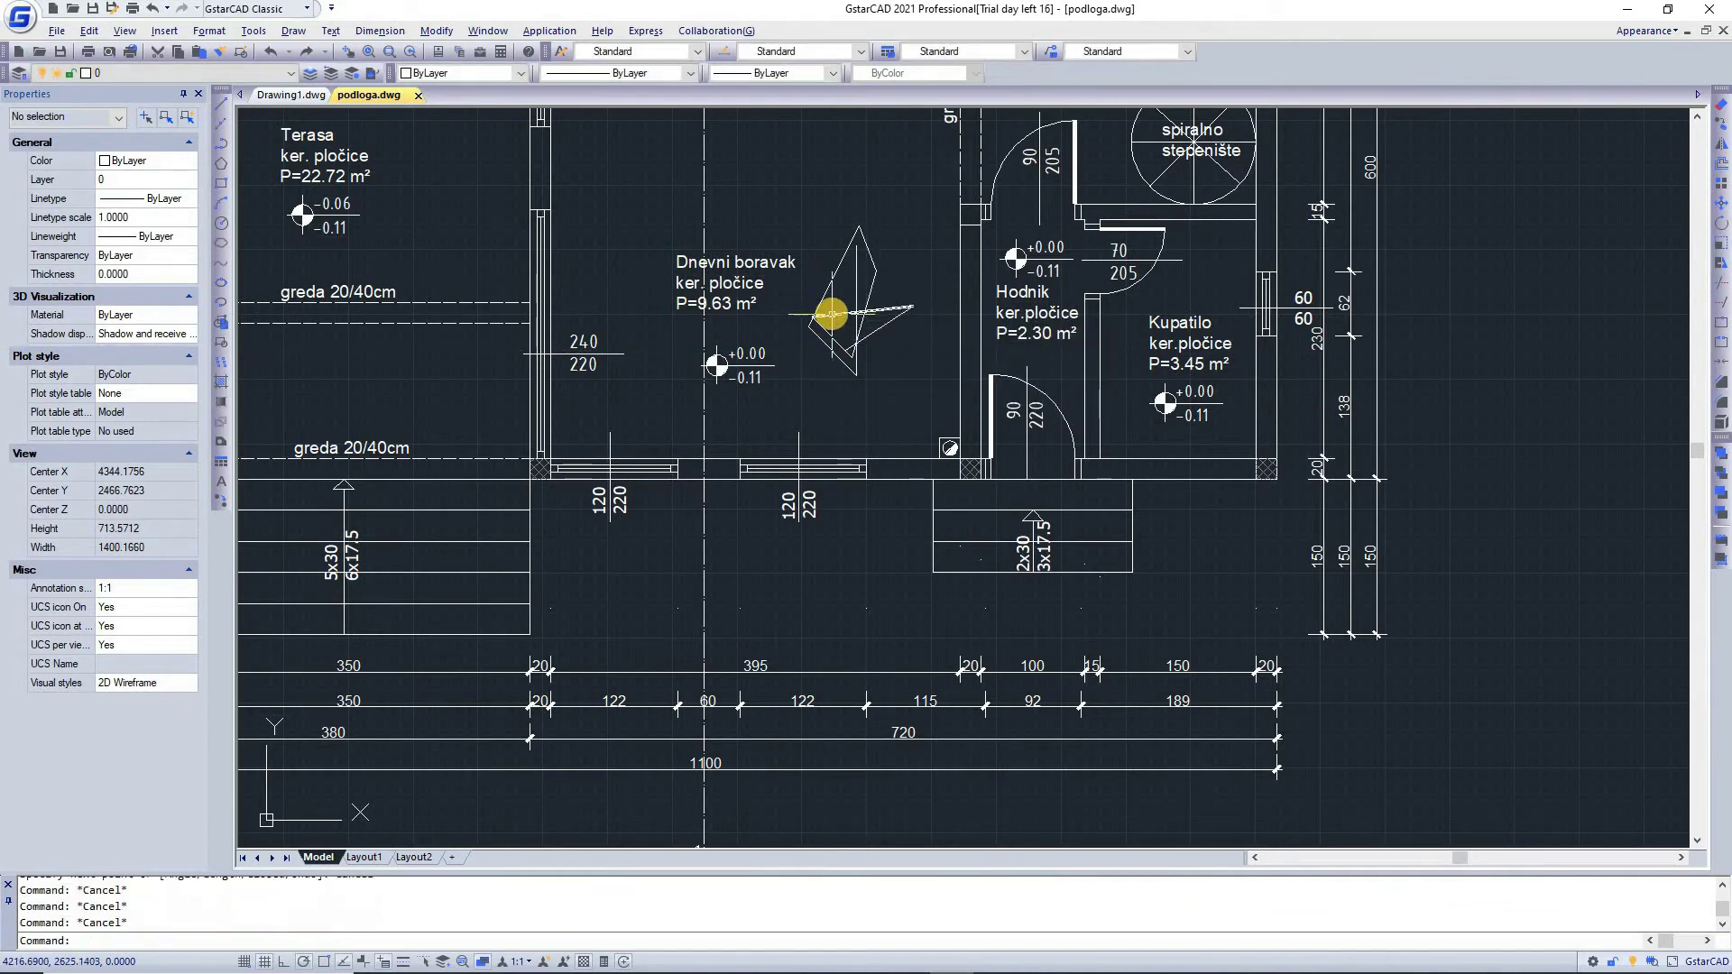
pyautogui.press('Escape')
pyautogui.press('Escape')
pyautogui.press('Escape')
# - Erase all the sketched line segments in the Dnevni boravak room
pyautogui.click(900, 217)
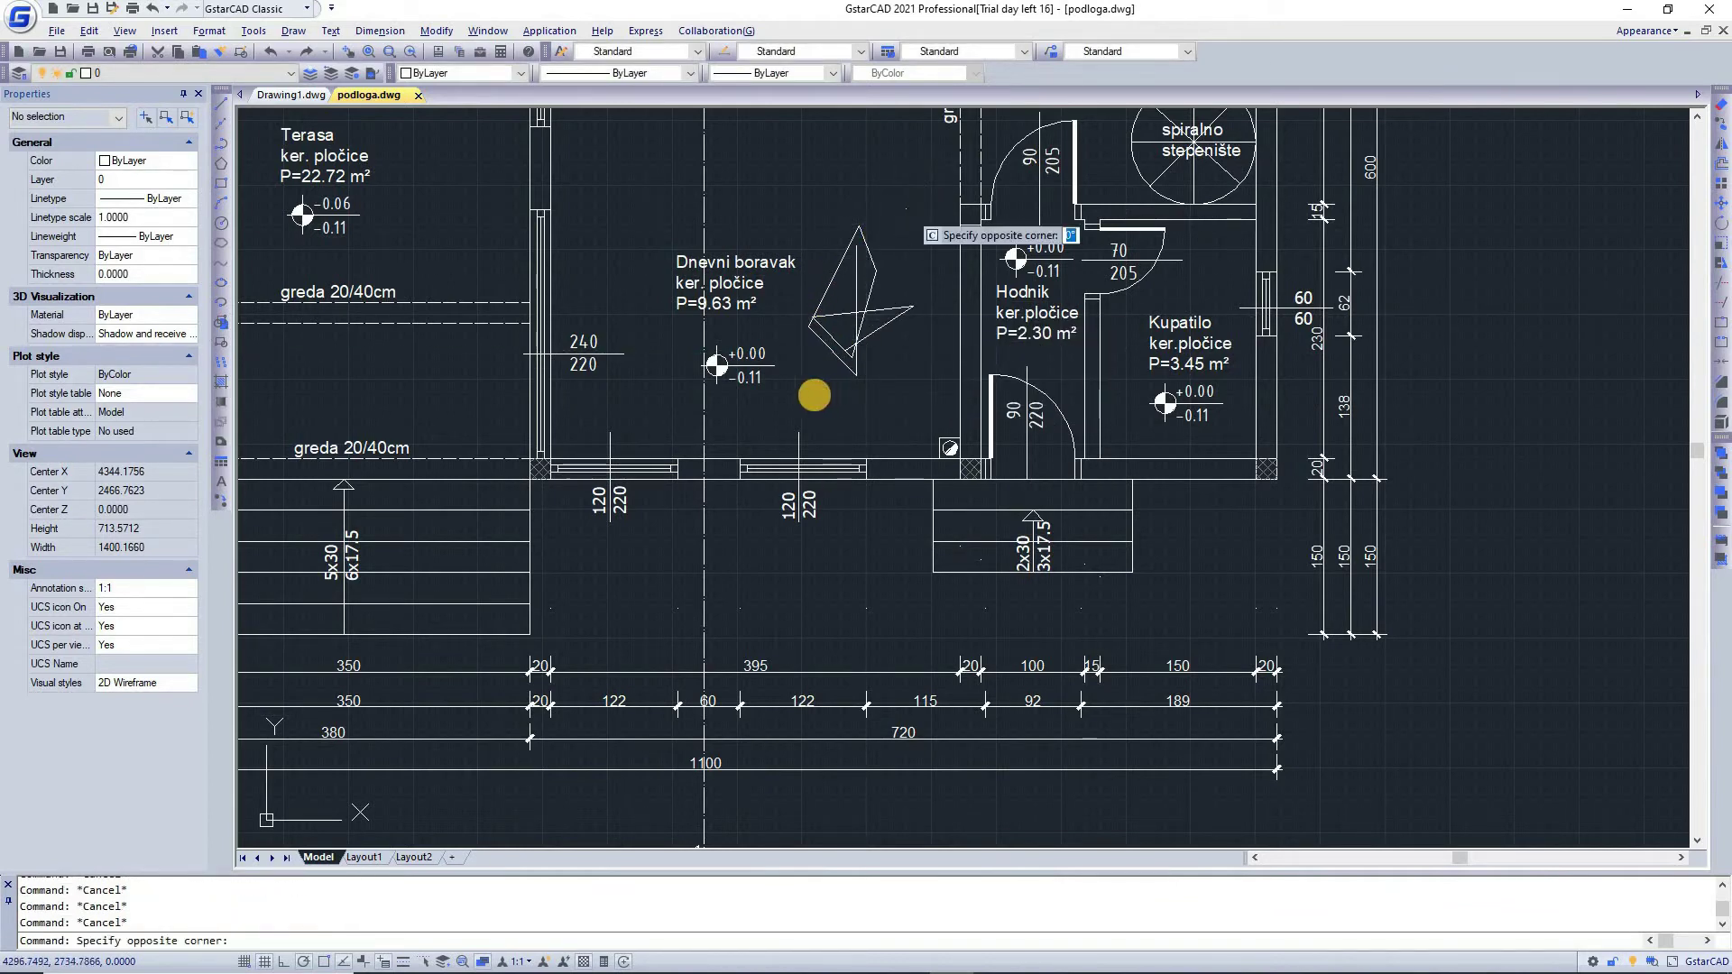
pyautogui.click(806, 386)
pyautogui.press('Delete')
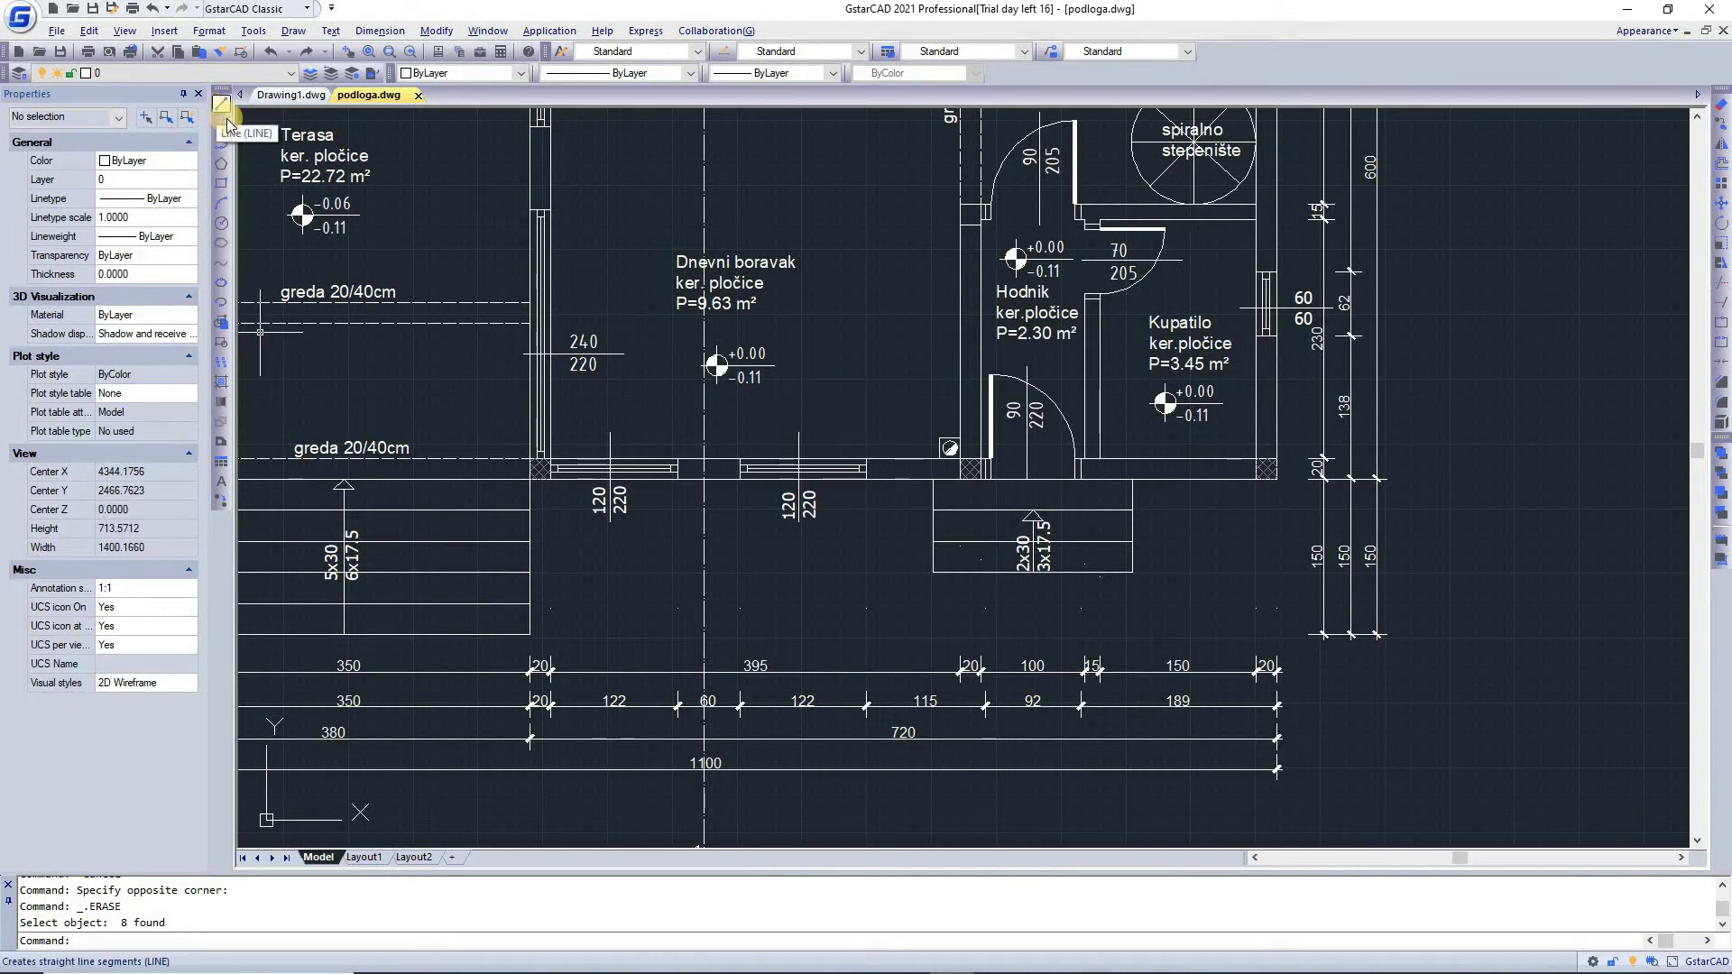
# - Start a circle centred in the empty area below the site plan and try the transparent command 'object at the radius prompt
pyautogui.click(221, 223)
pyautogui.moveTo(1117, 448); pyautogui.dragTo(958, 449, button='middle')
pyautogui.scroll(-15, 958, 451)
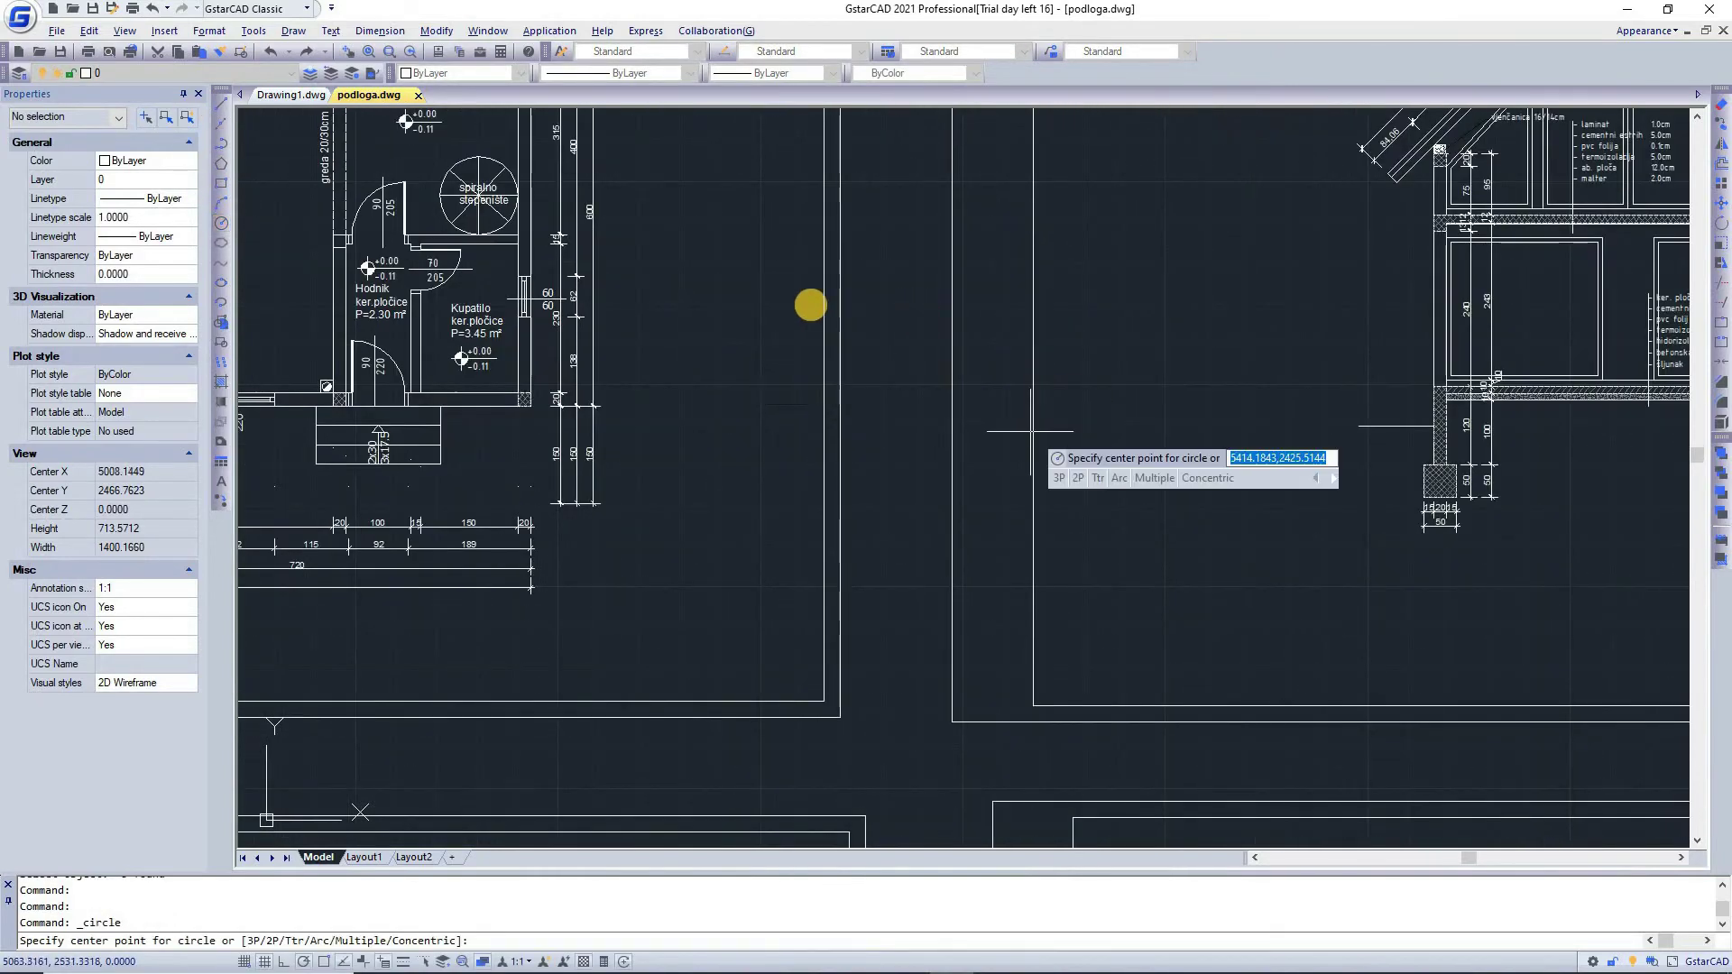
pyautogui.scroll(4, 769, 448)
pyautogui.click(793, 478)
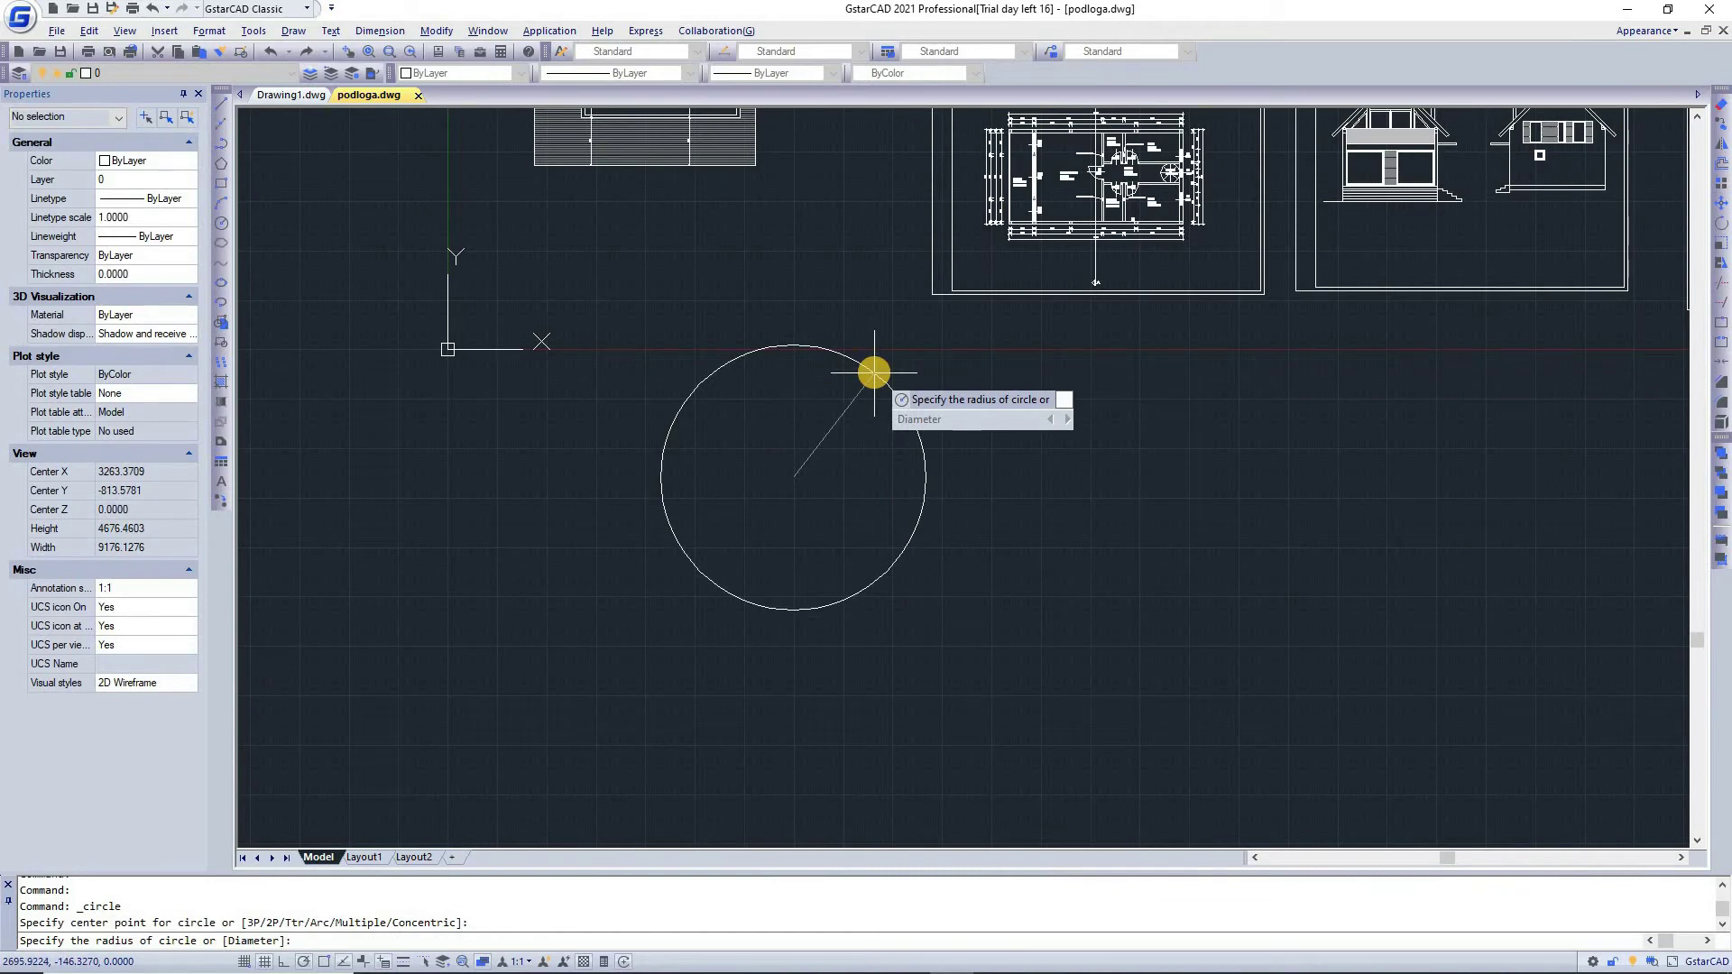
pyautogui.write('1')
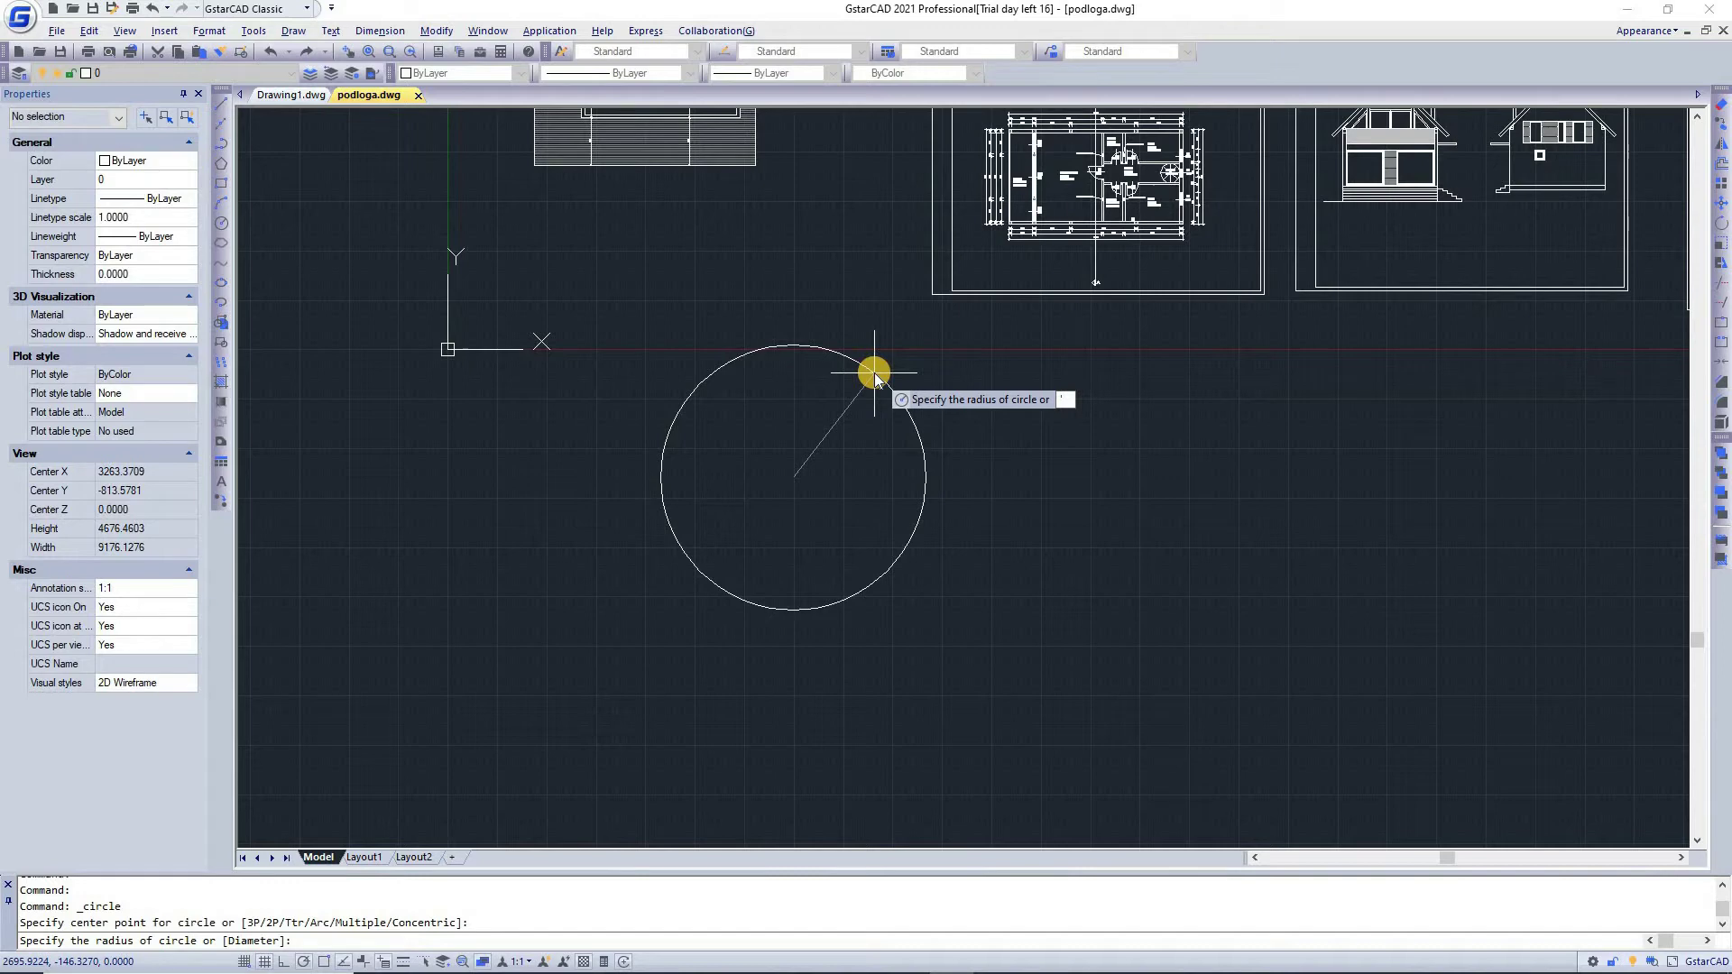
pyautogui.write('object')
pyautogui.press('Return')
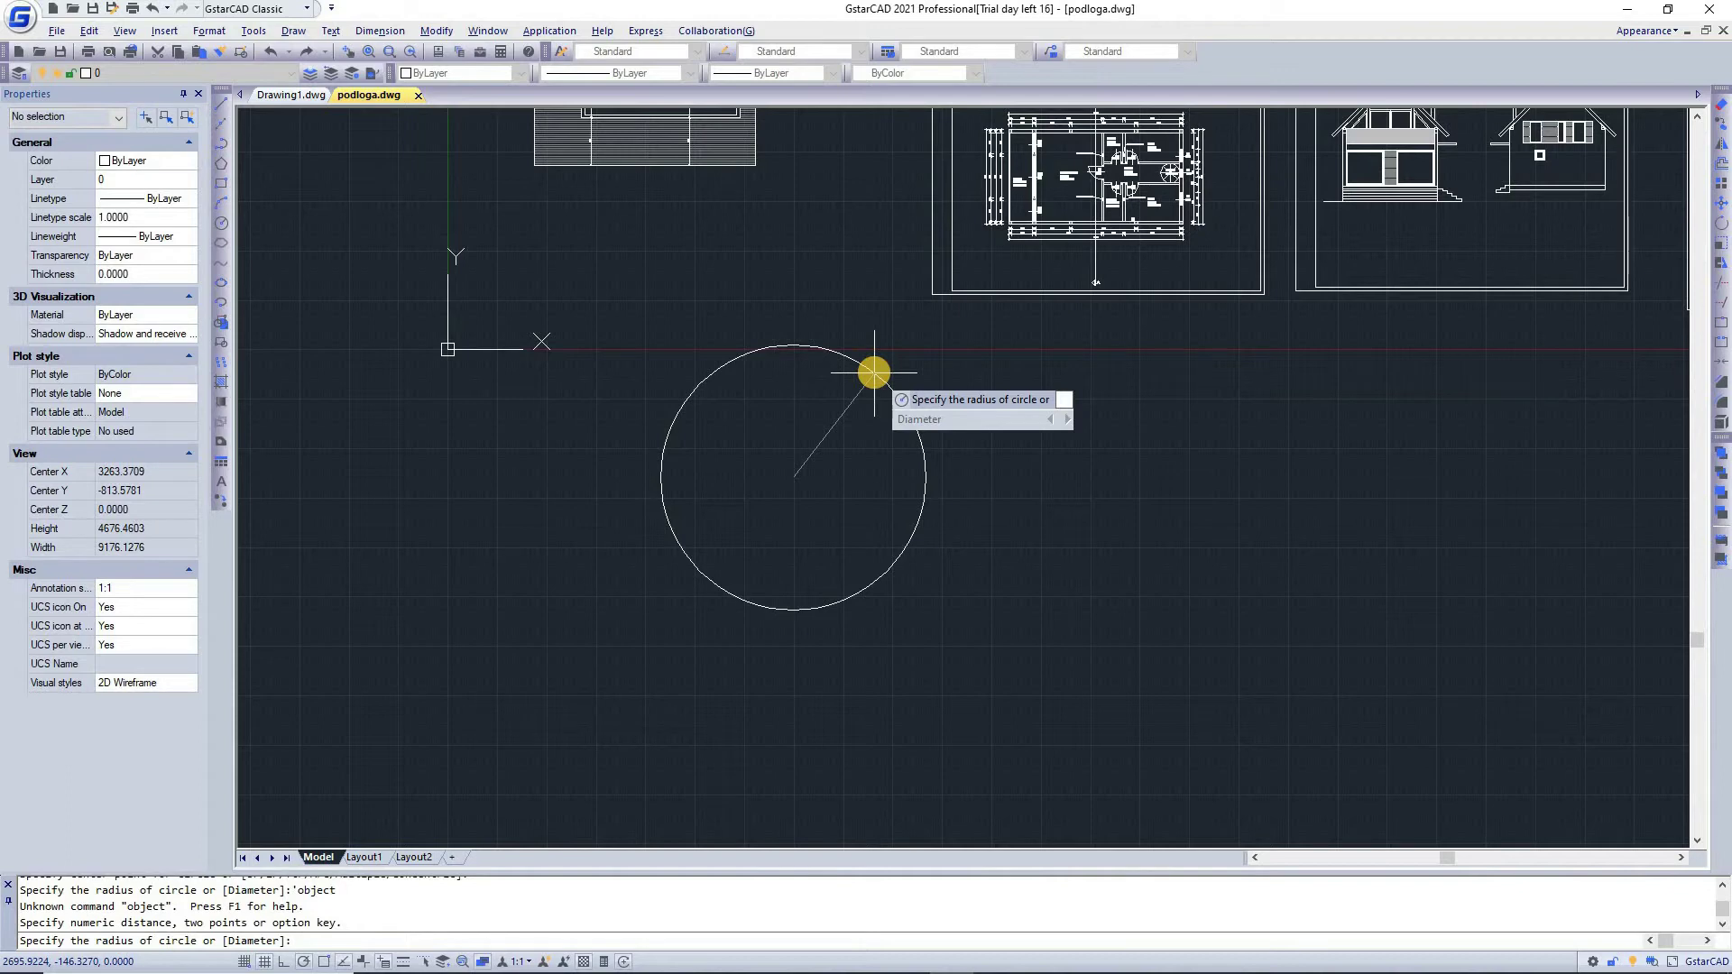
# - Enable the Midpoint object snap mode with the transparent command 'osnap during the circle command, and cancel the unfinished circle
pyautogui.write('0')
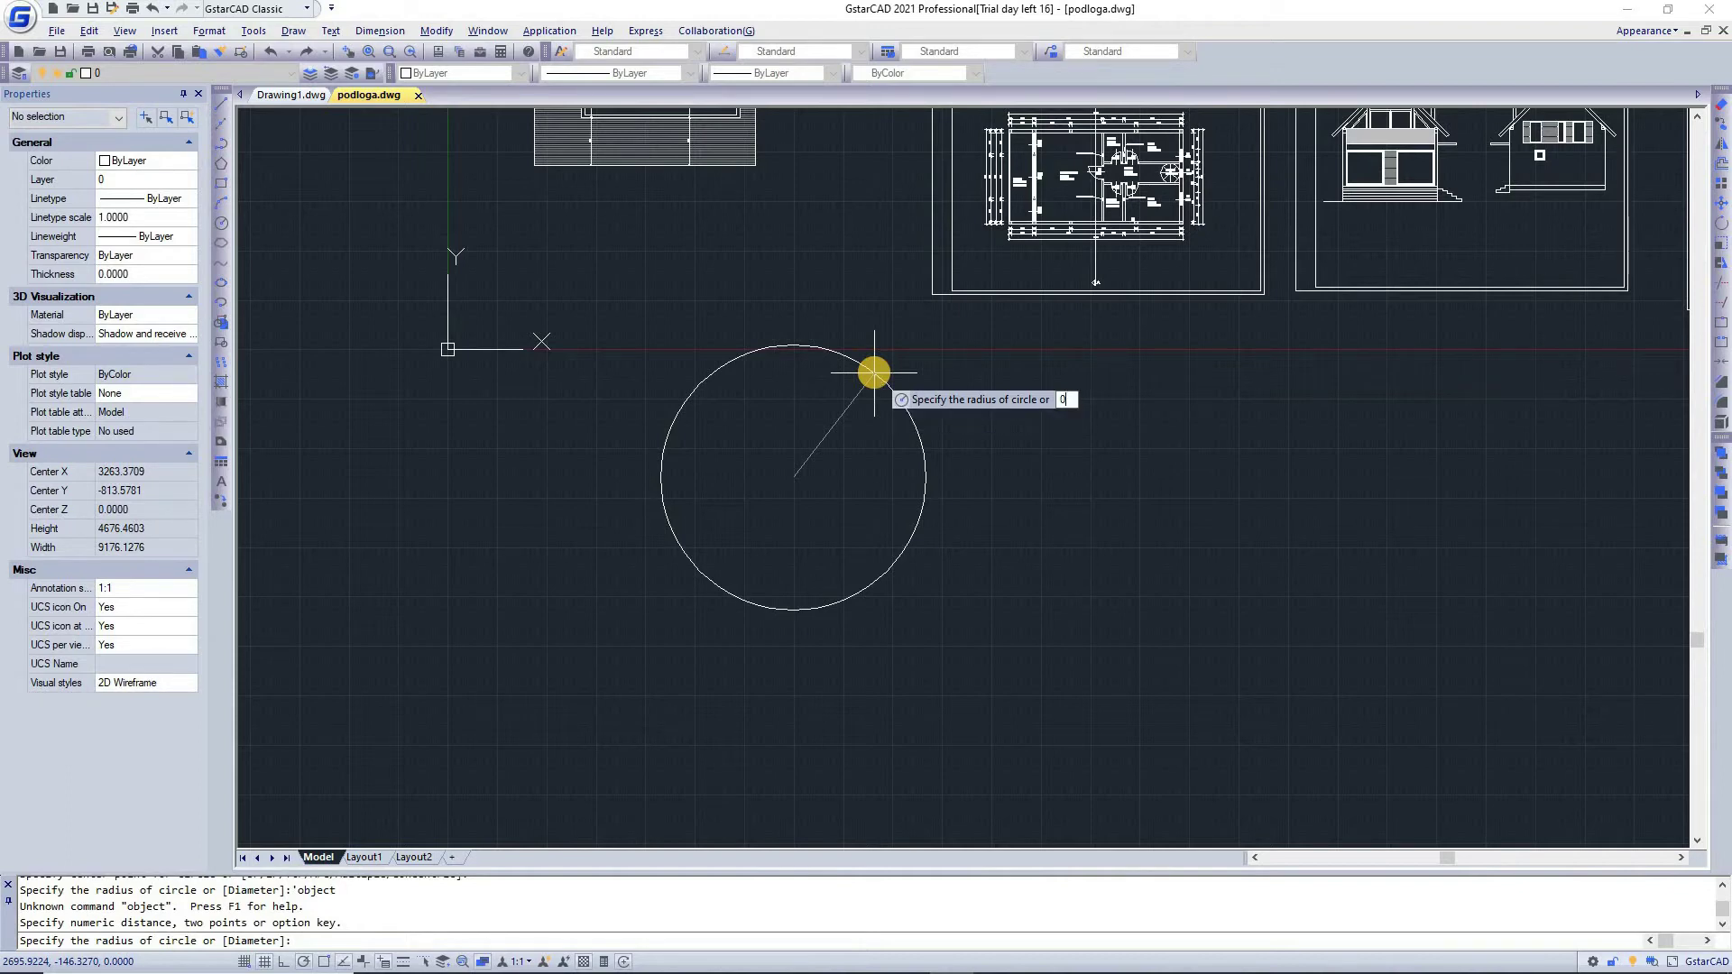
pyautogui.write('osnap')
pyautogui.press('Return')
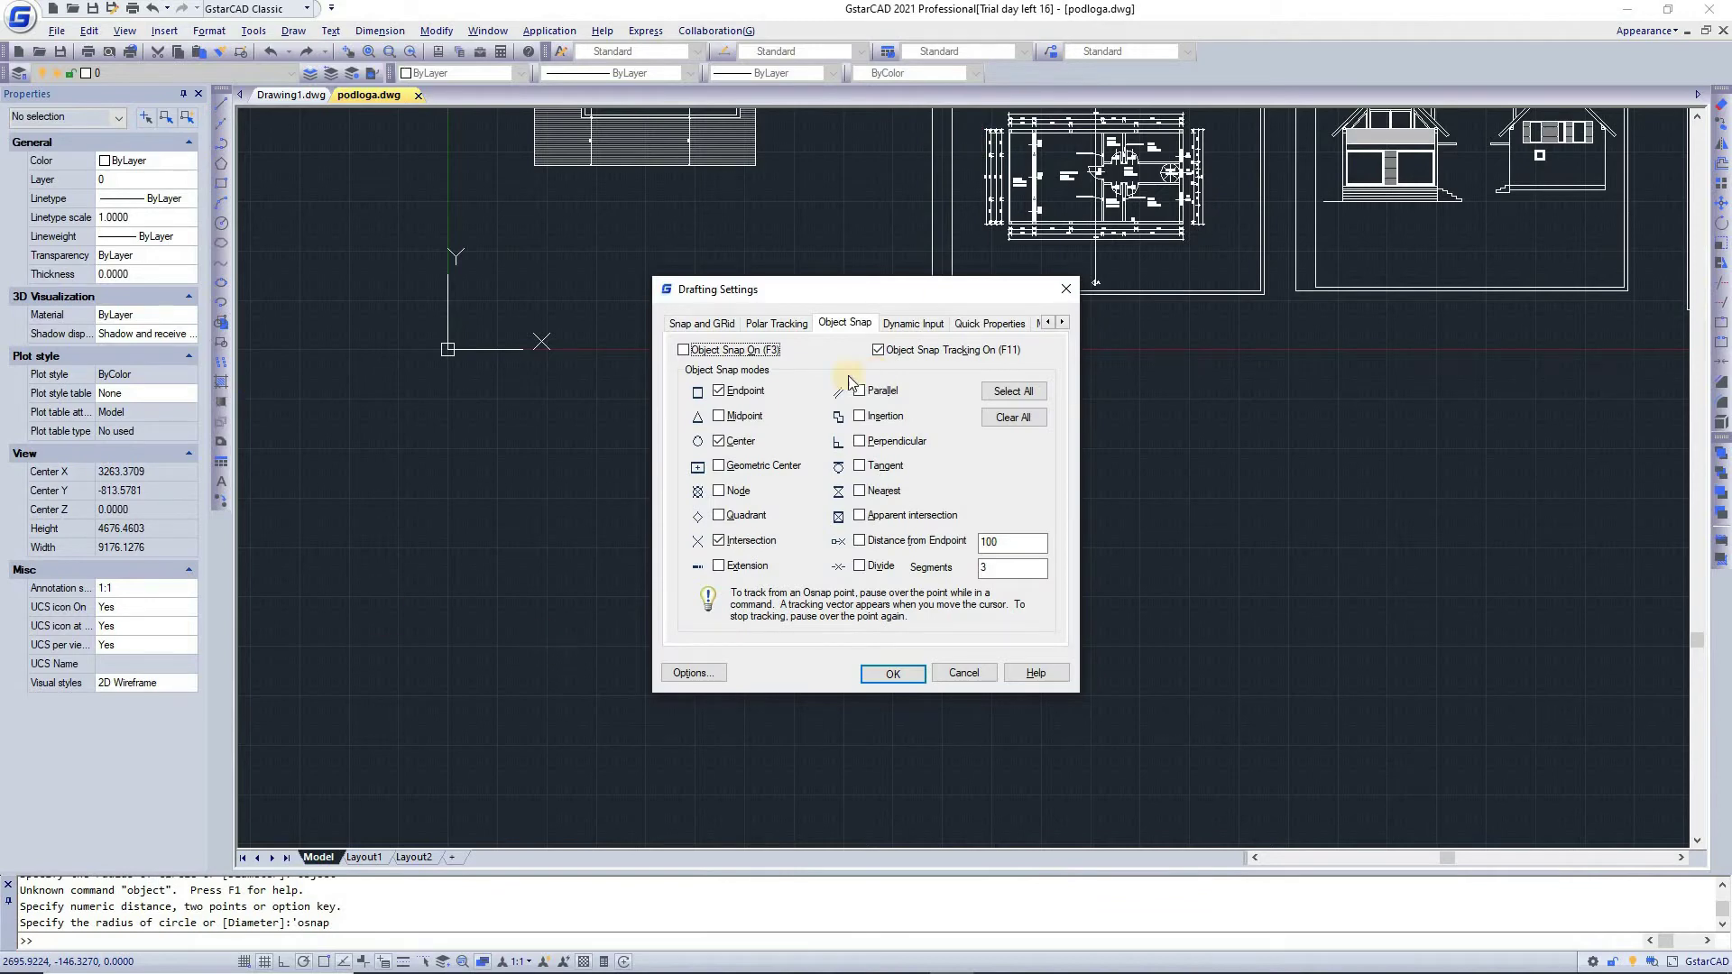
pyautogui.click(719, 438)
pyautogui.click(719, 416)
pyautogui.click(719, 490)
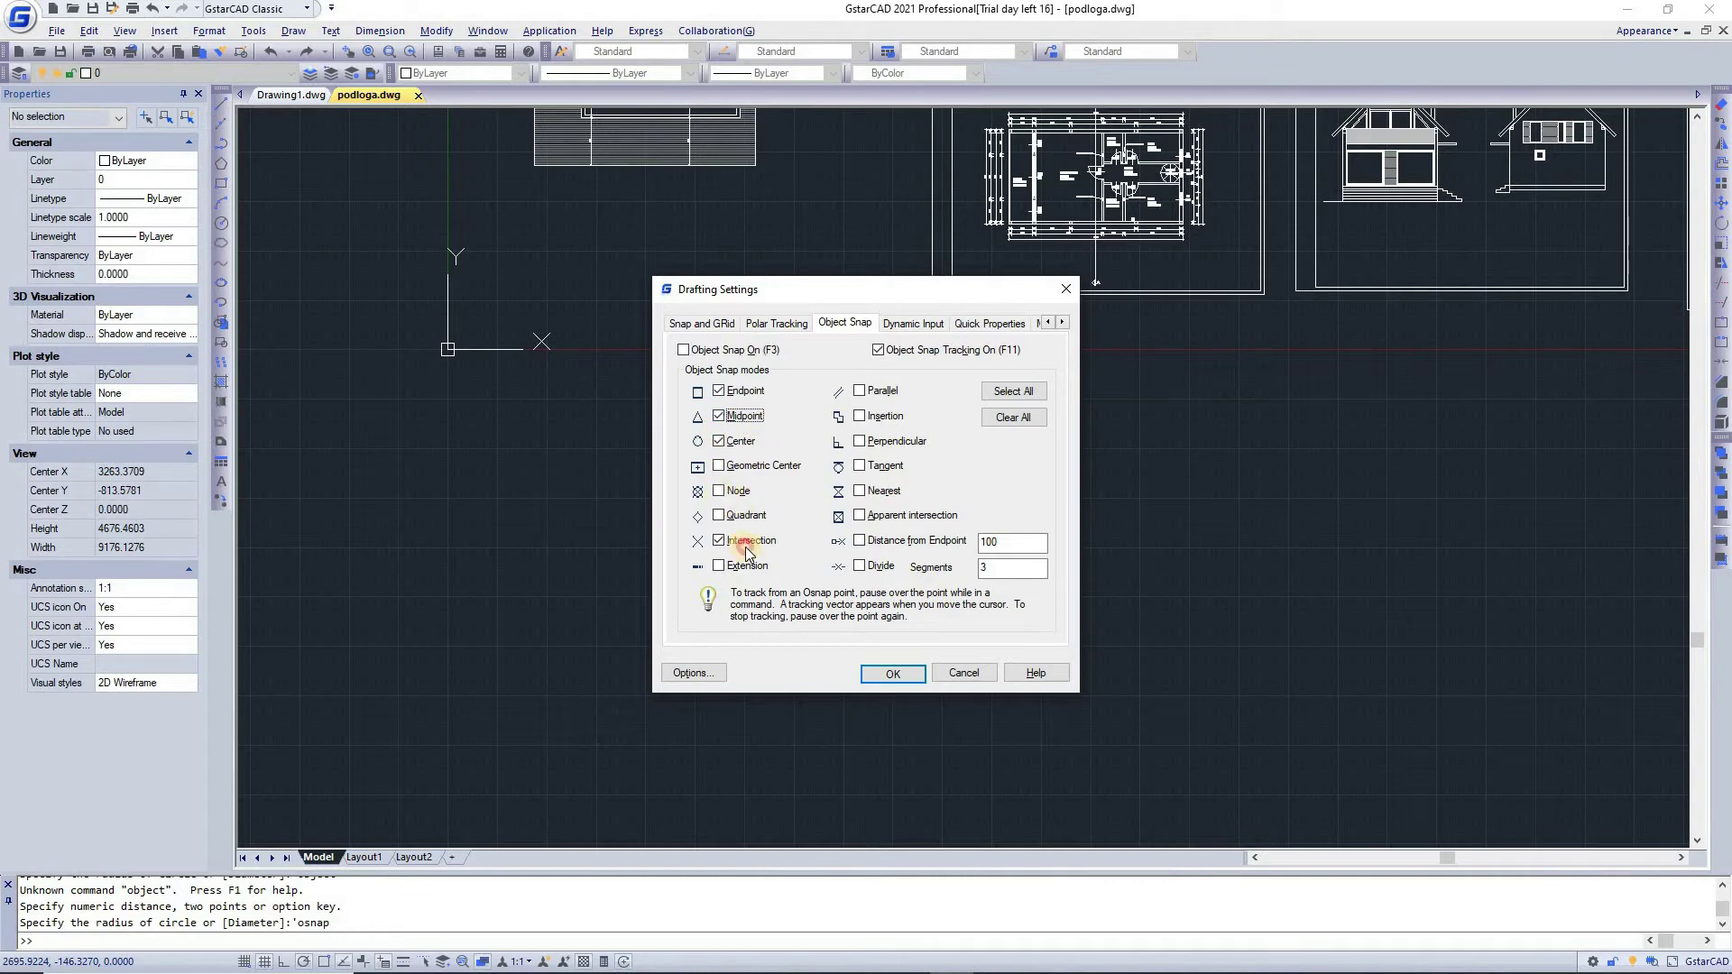
pyautogui.click(892, 673)
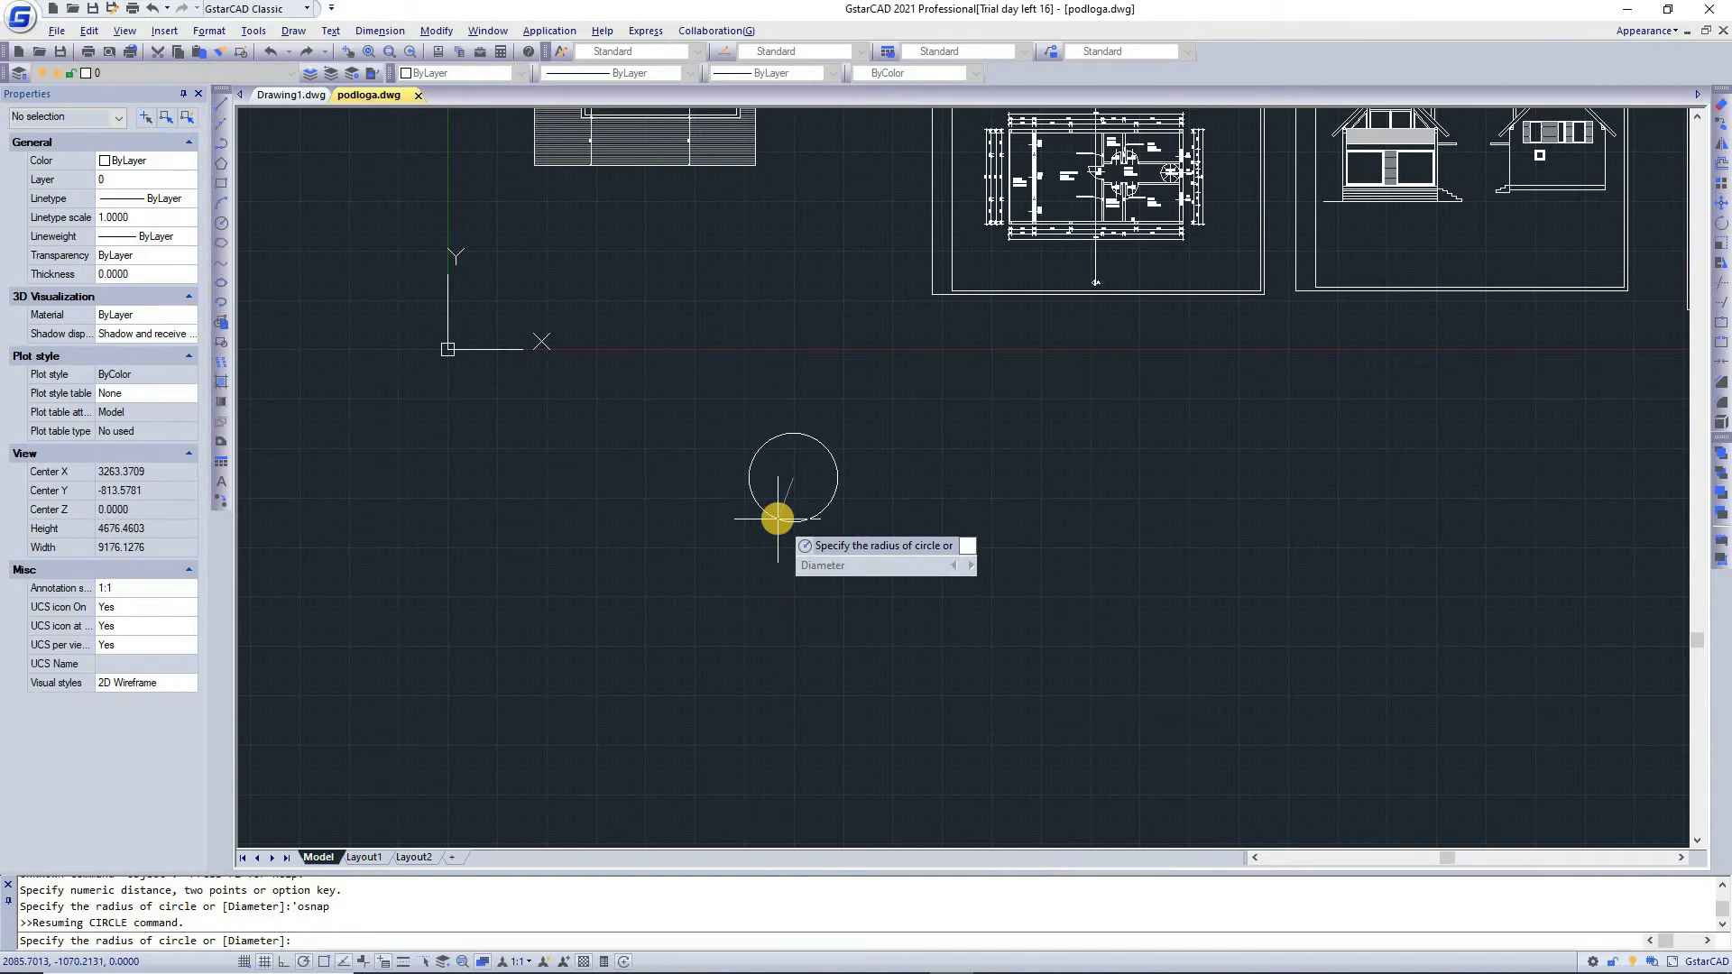
pyautogui.press('Escape')
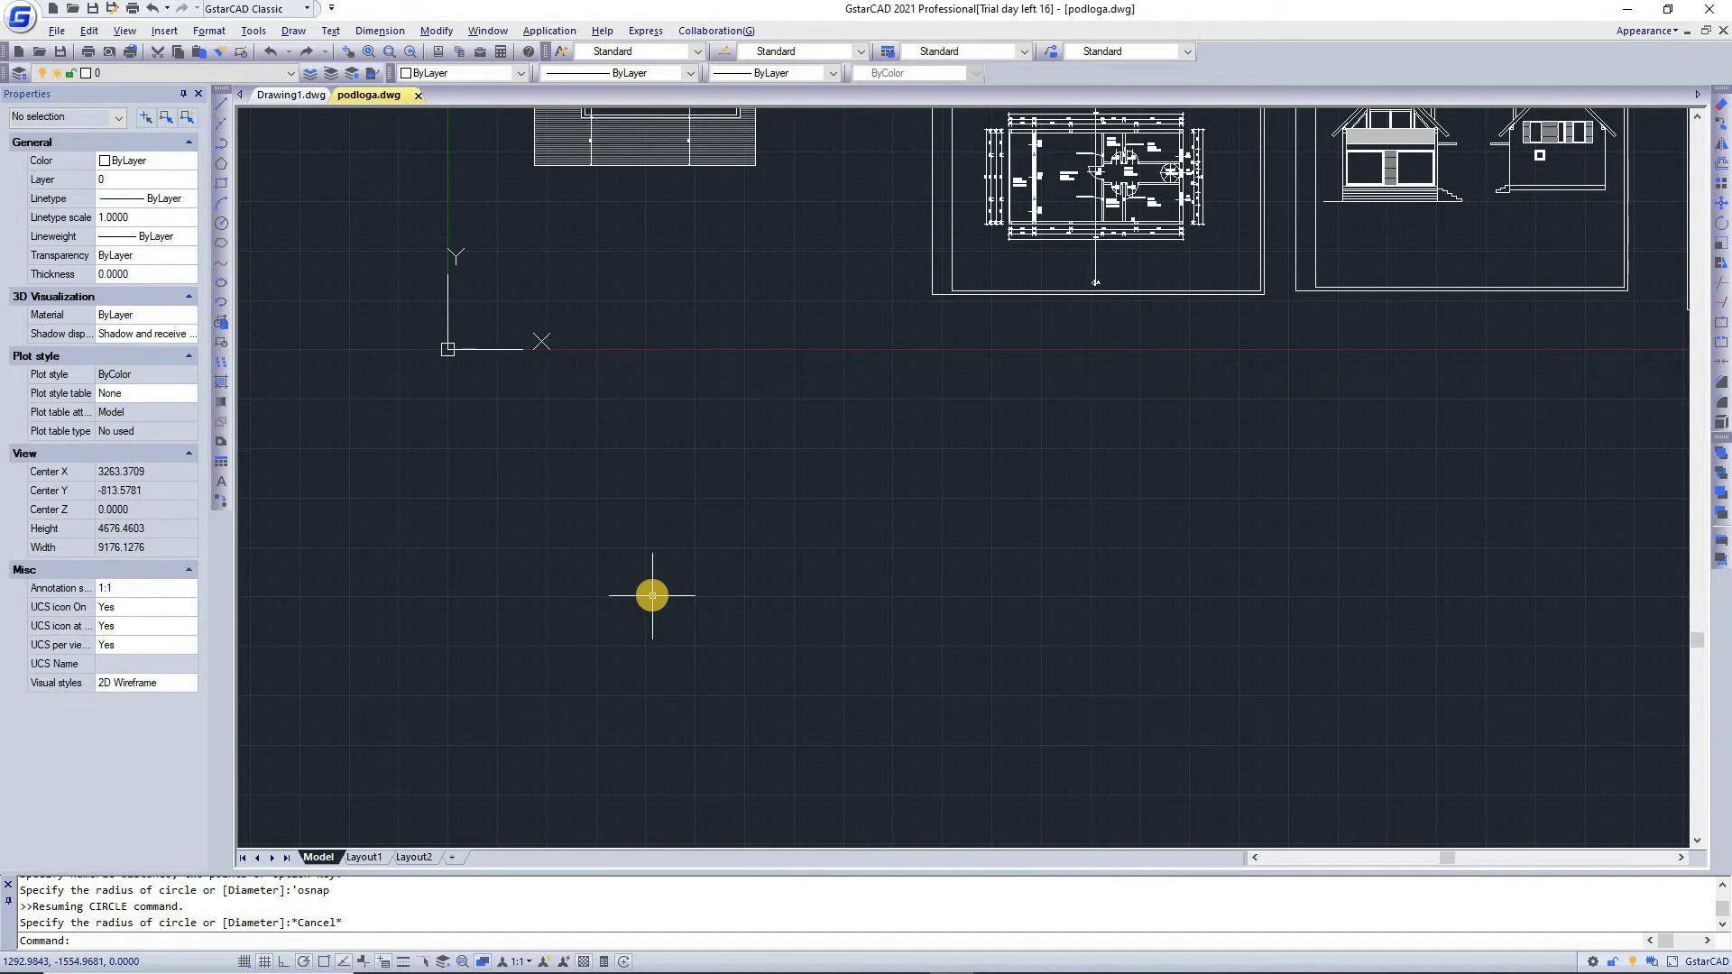
# - Turn off the drawing area's grid by setting the GRIDMODE variable to 0
pyautogui.write('g')
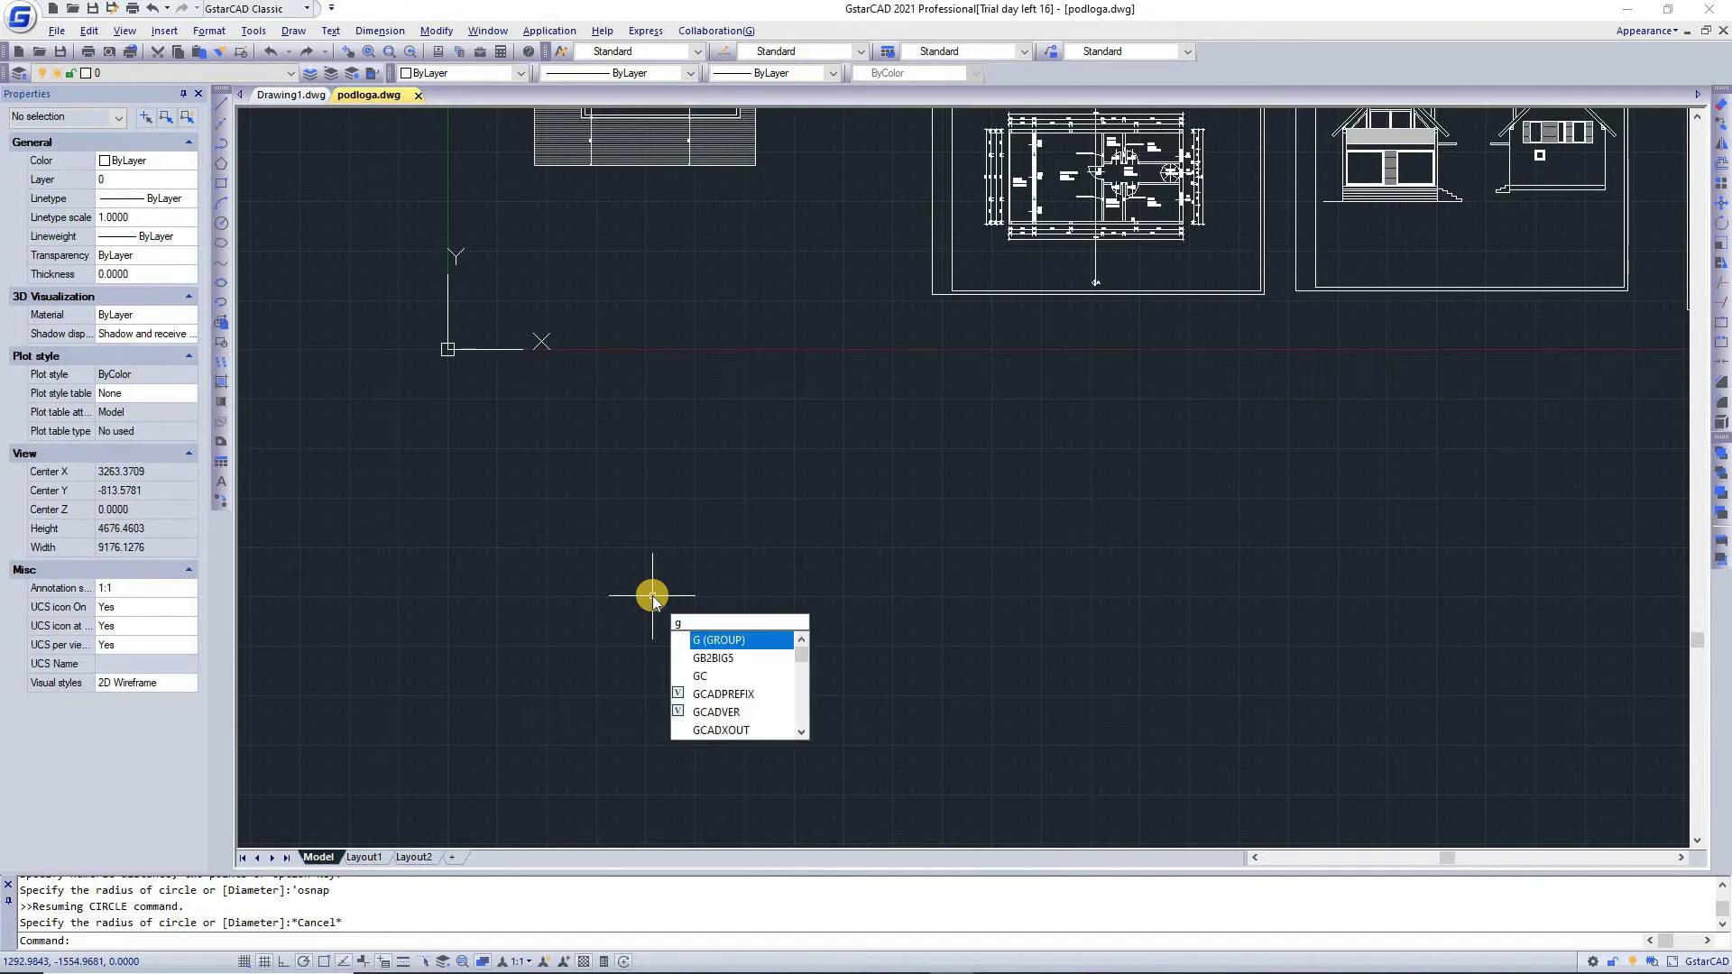
pyautogui.write('rid')
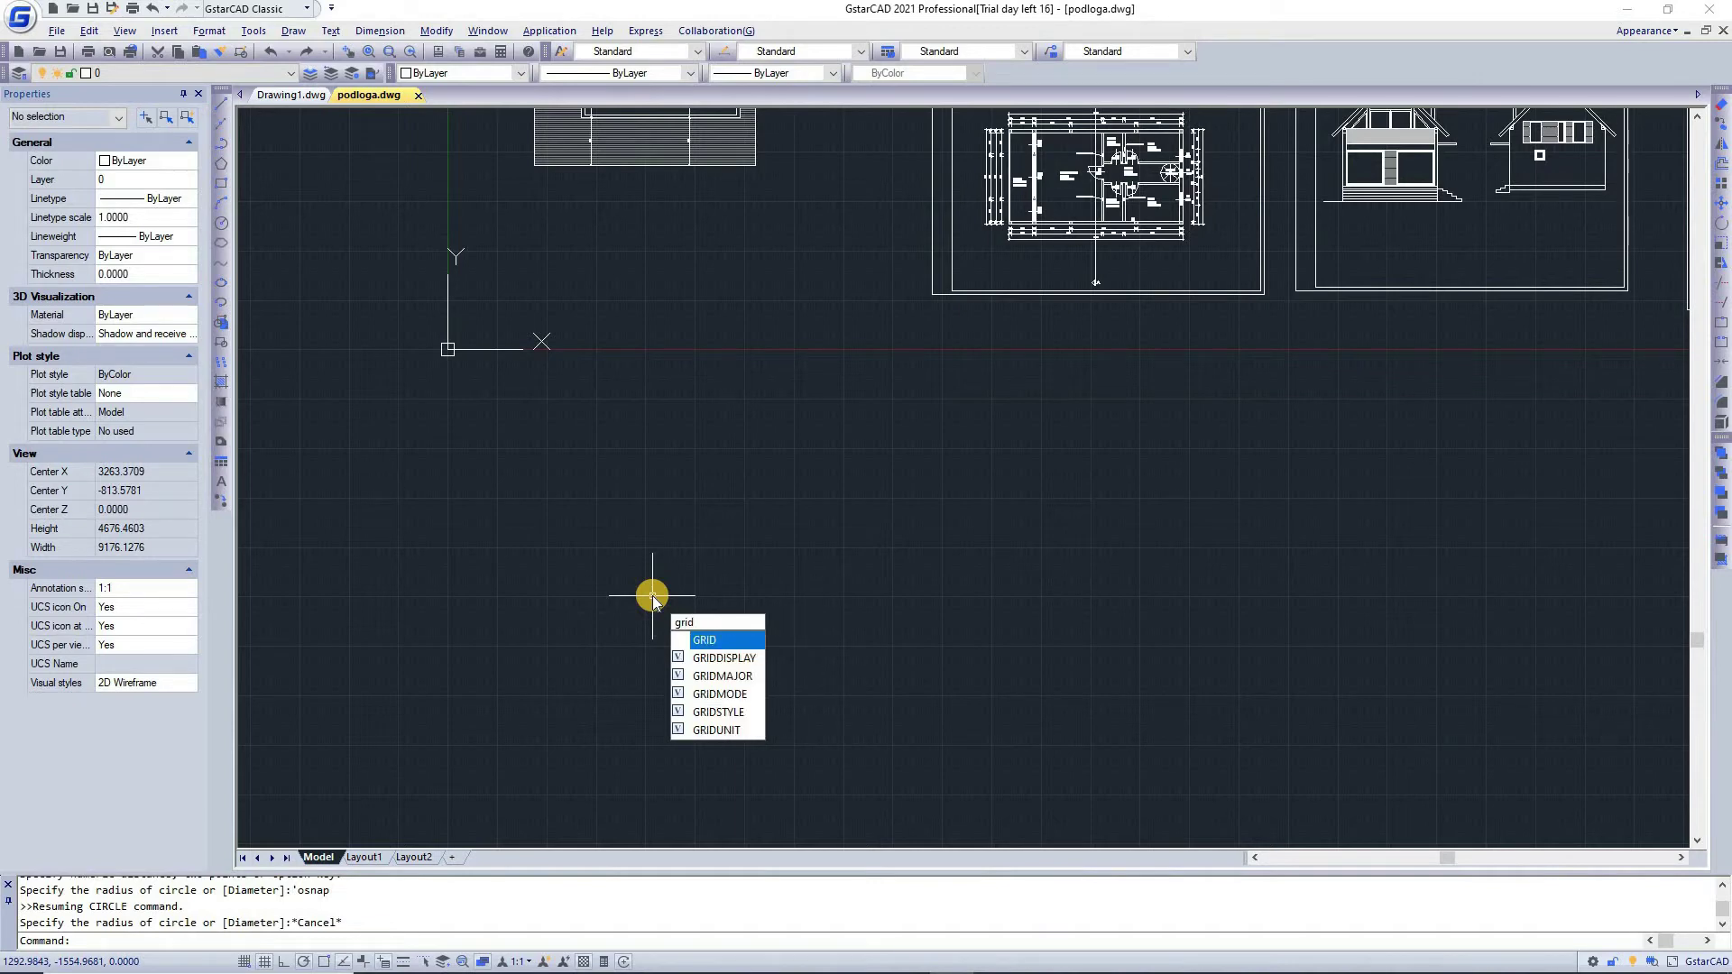
pyautogui.write('mode')
pyautogui.press('Return')
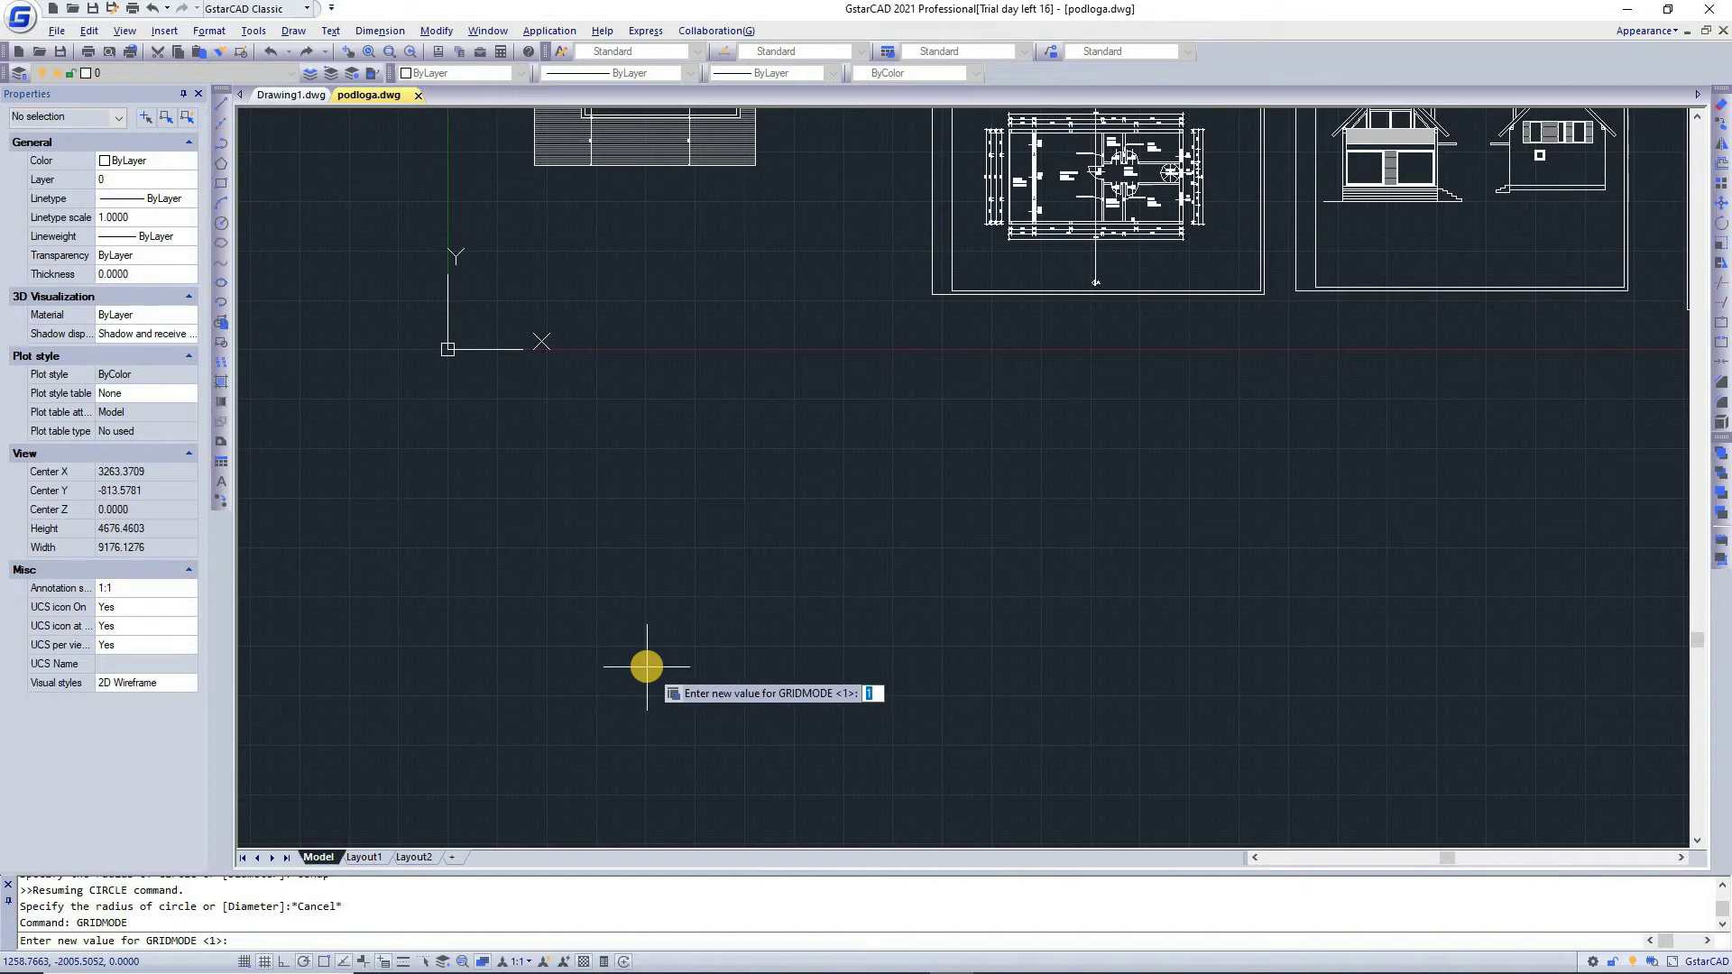
pyautogui.write('0')
pyautogui.press('Return')
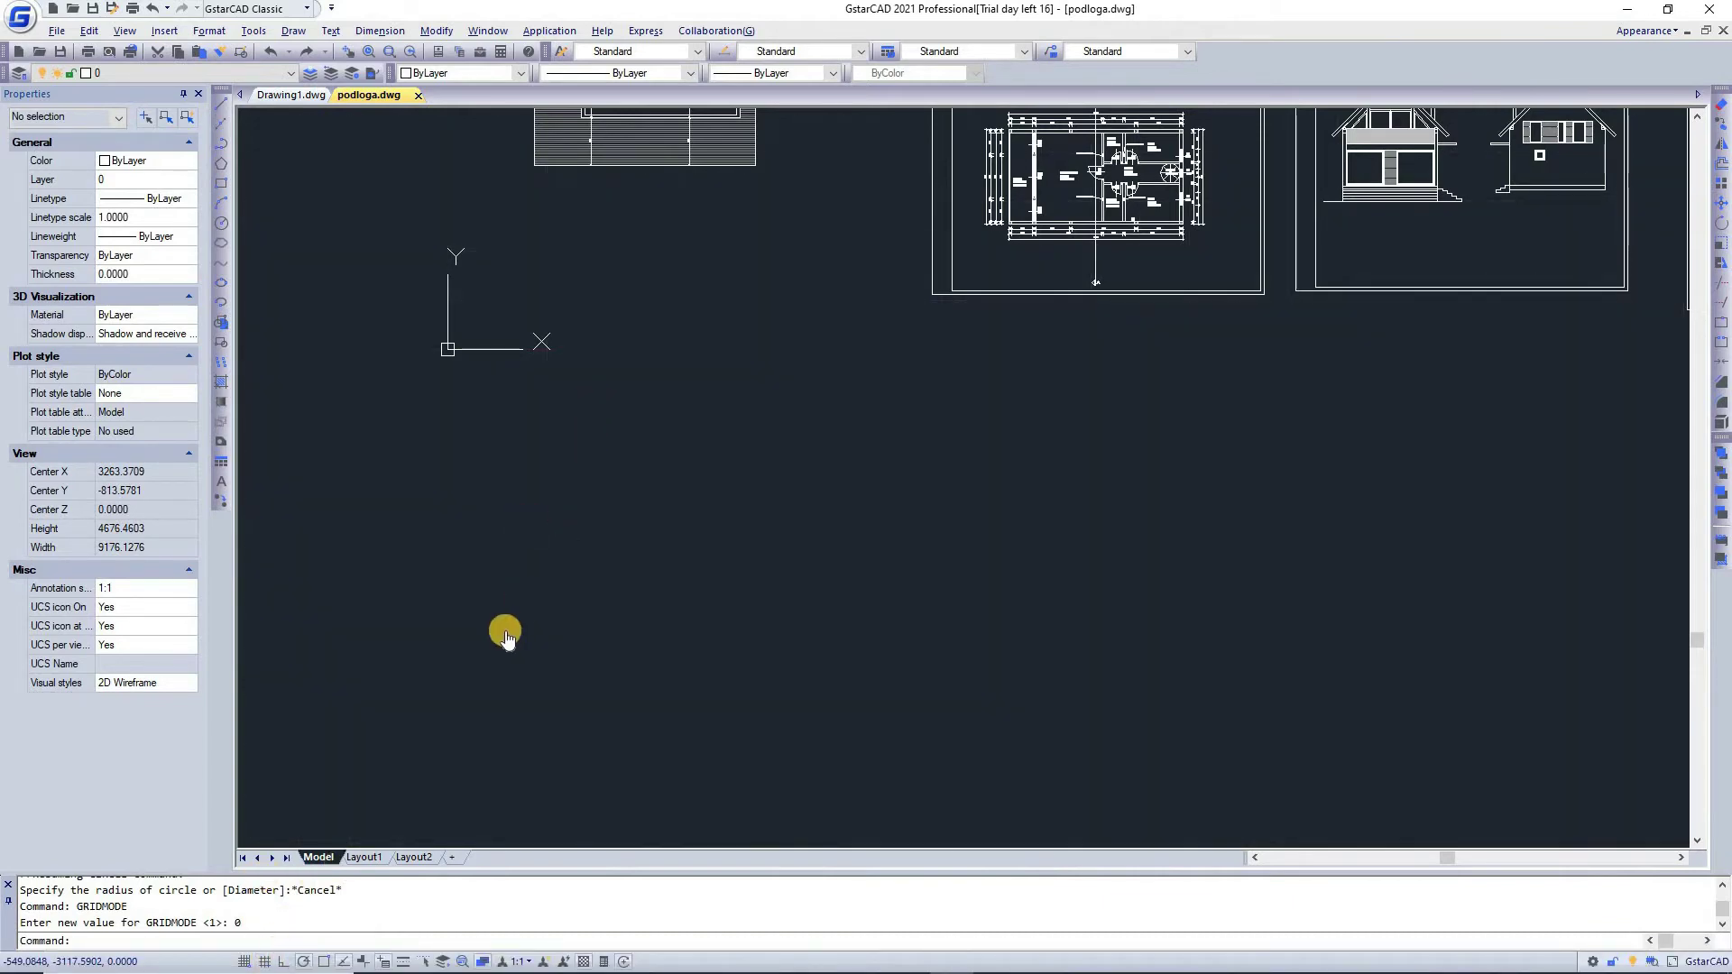
pyautogui.moveTo(540, 554); pyautogui.dragTo(688, 418, button='middle')
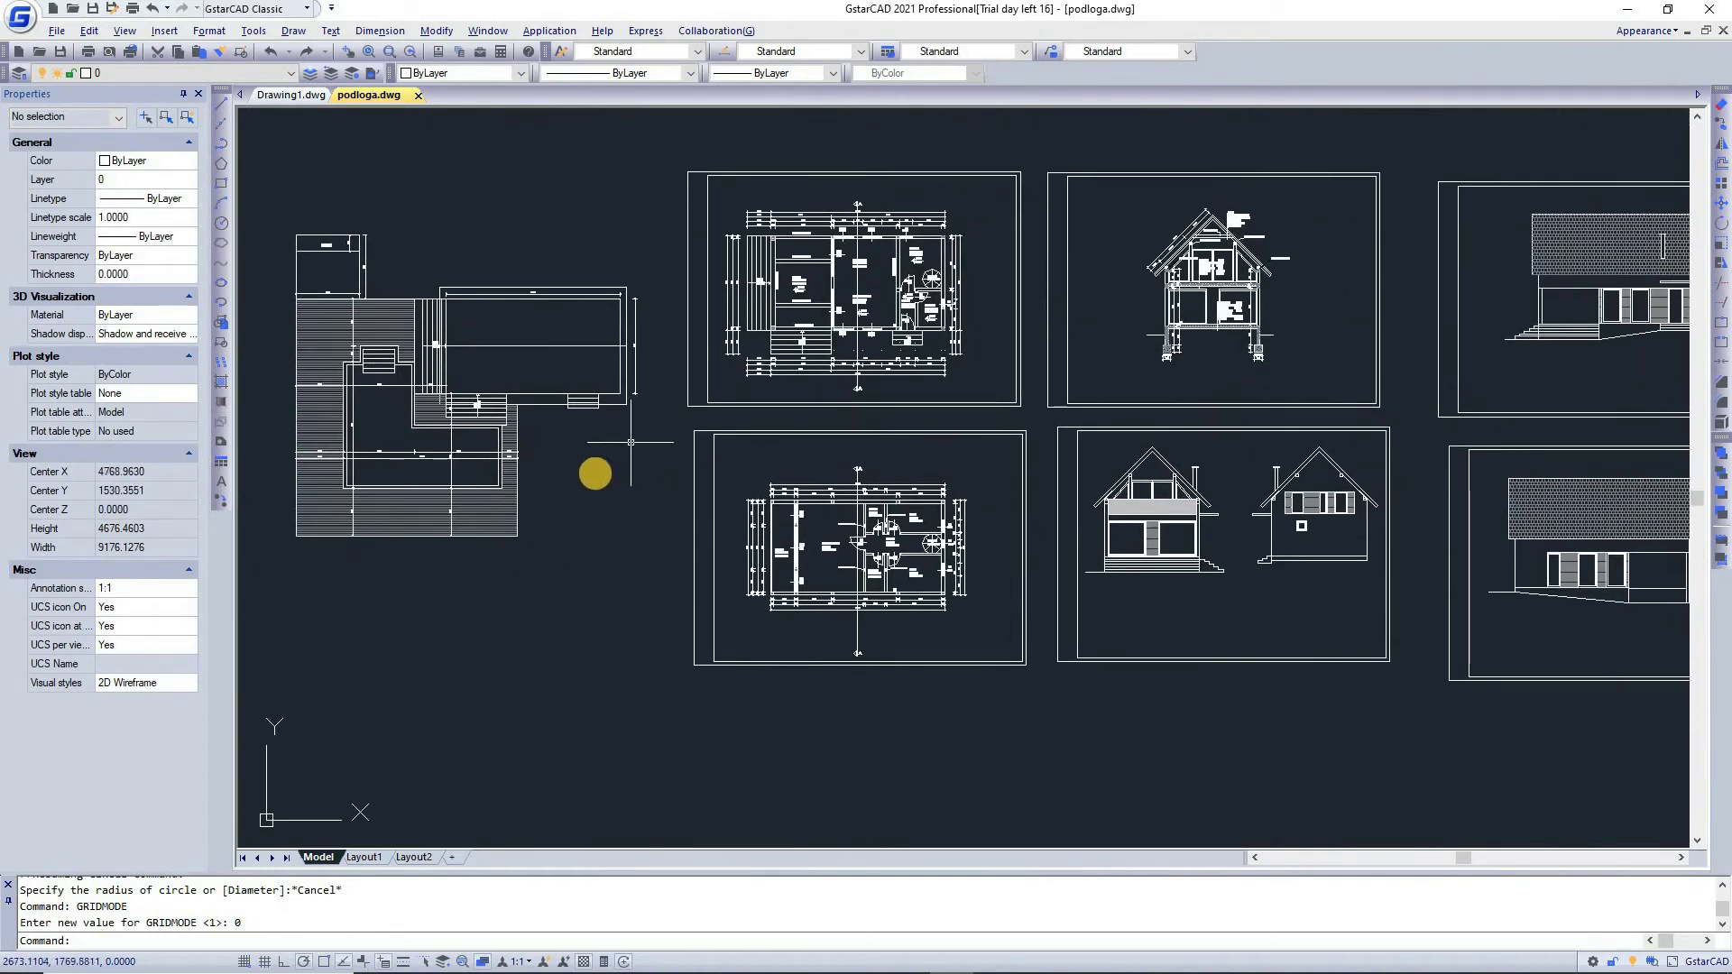
pyautogui.middleClick(597, 476)
pyautogui.middleClick(597, 475)
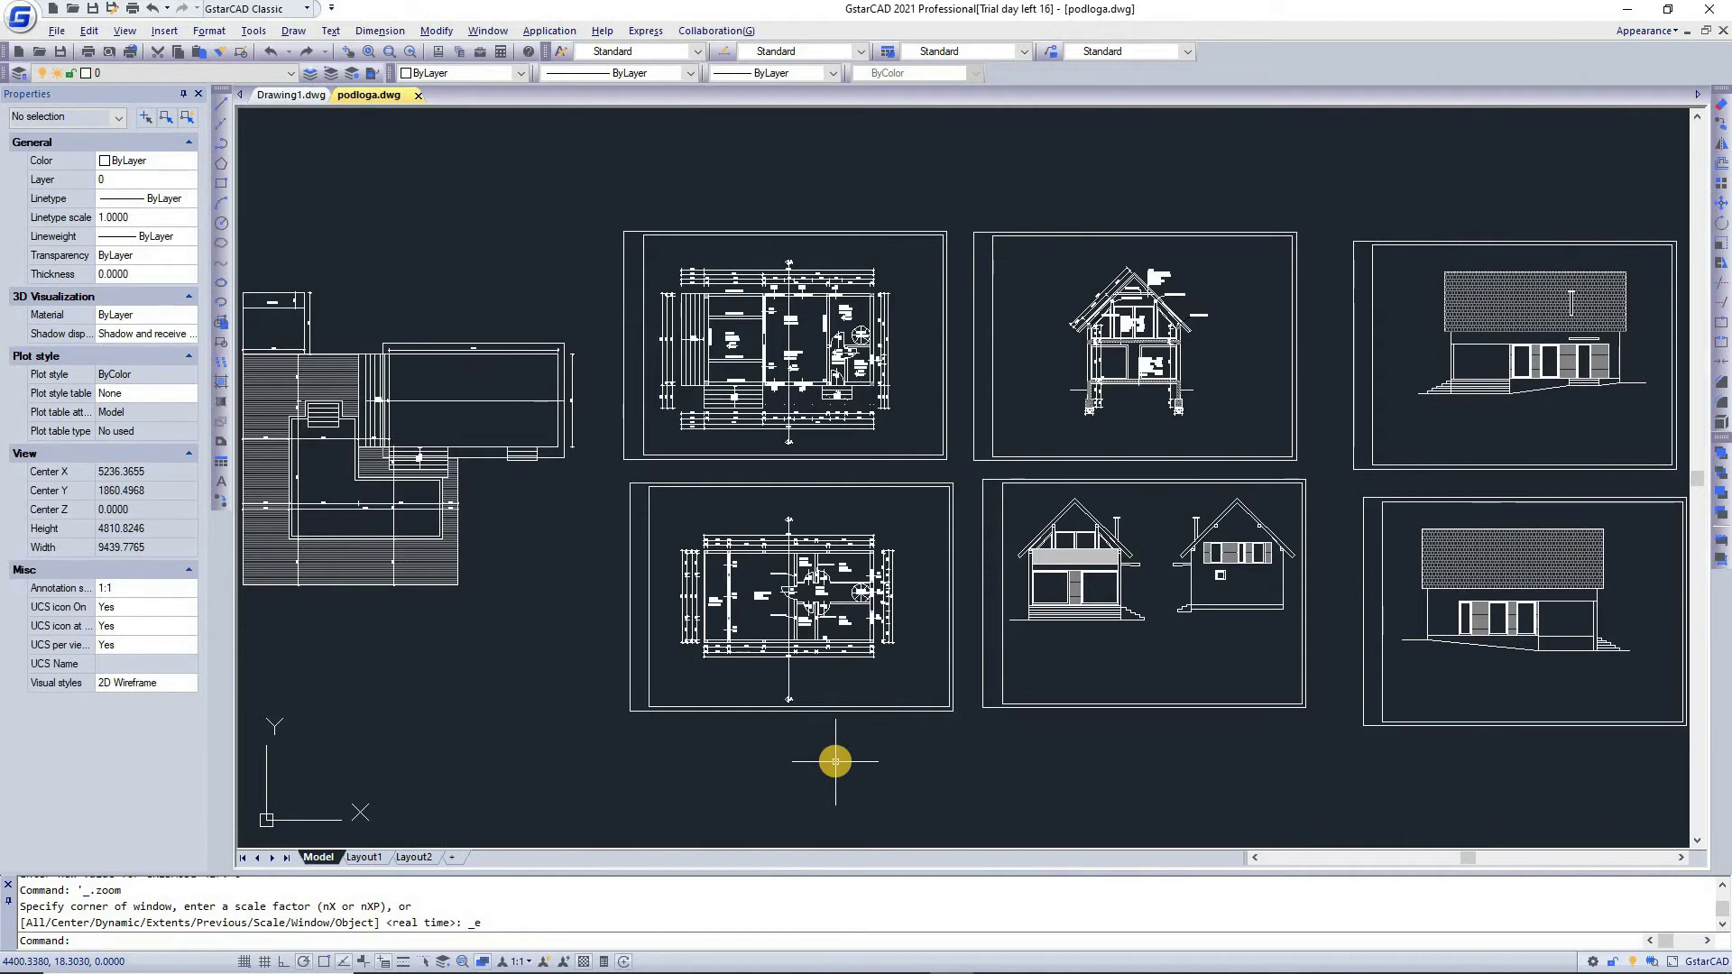
# - Toggle the separate text window with the command history open and closed over the drawing
pyautogui.press('F2')
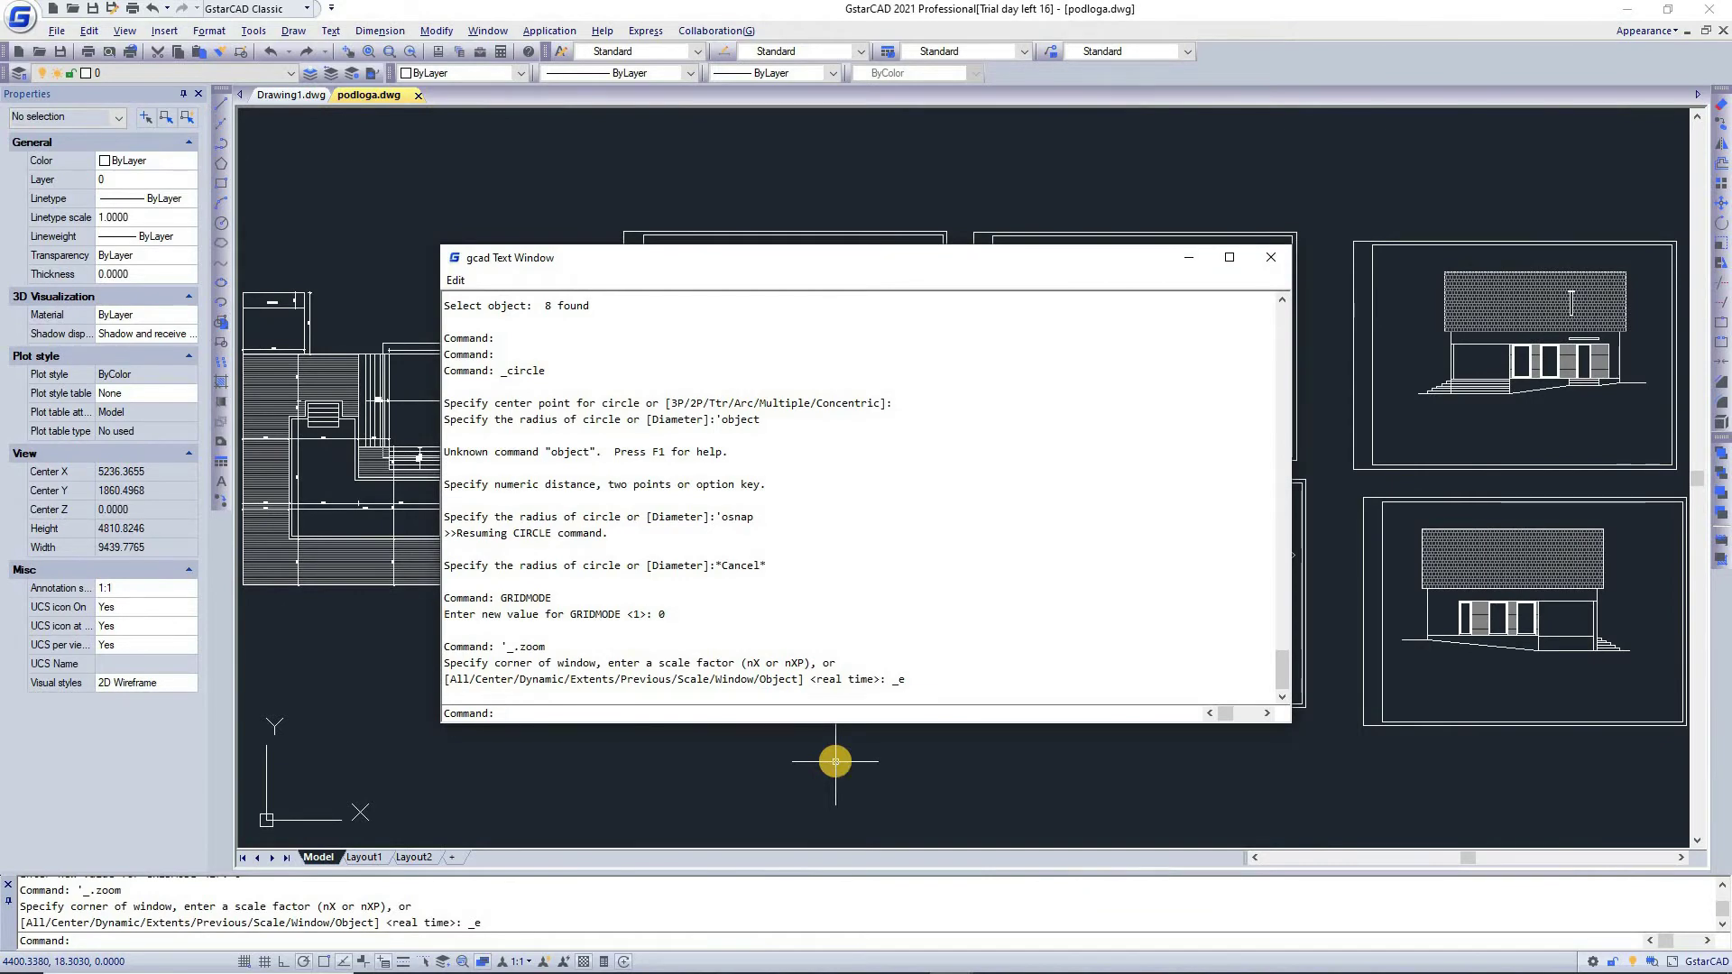
pyautogui.press('F2')
pyautogui.press('F2')
pyautogui.press('F2')
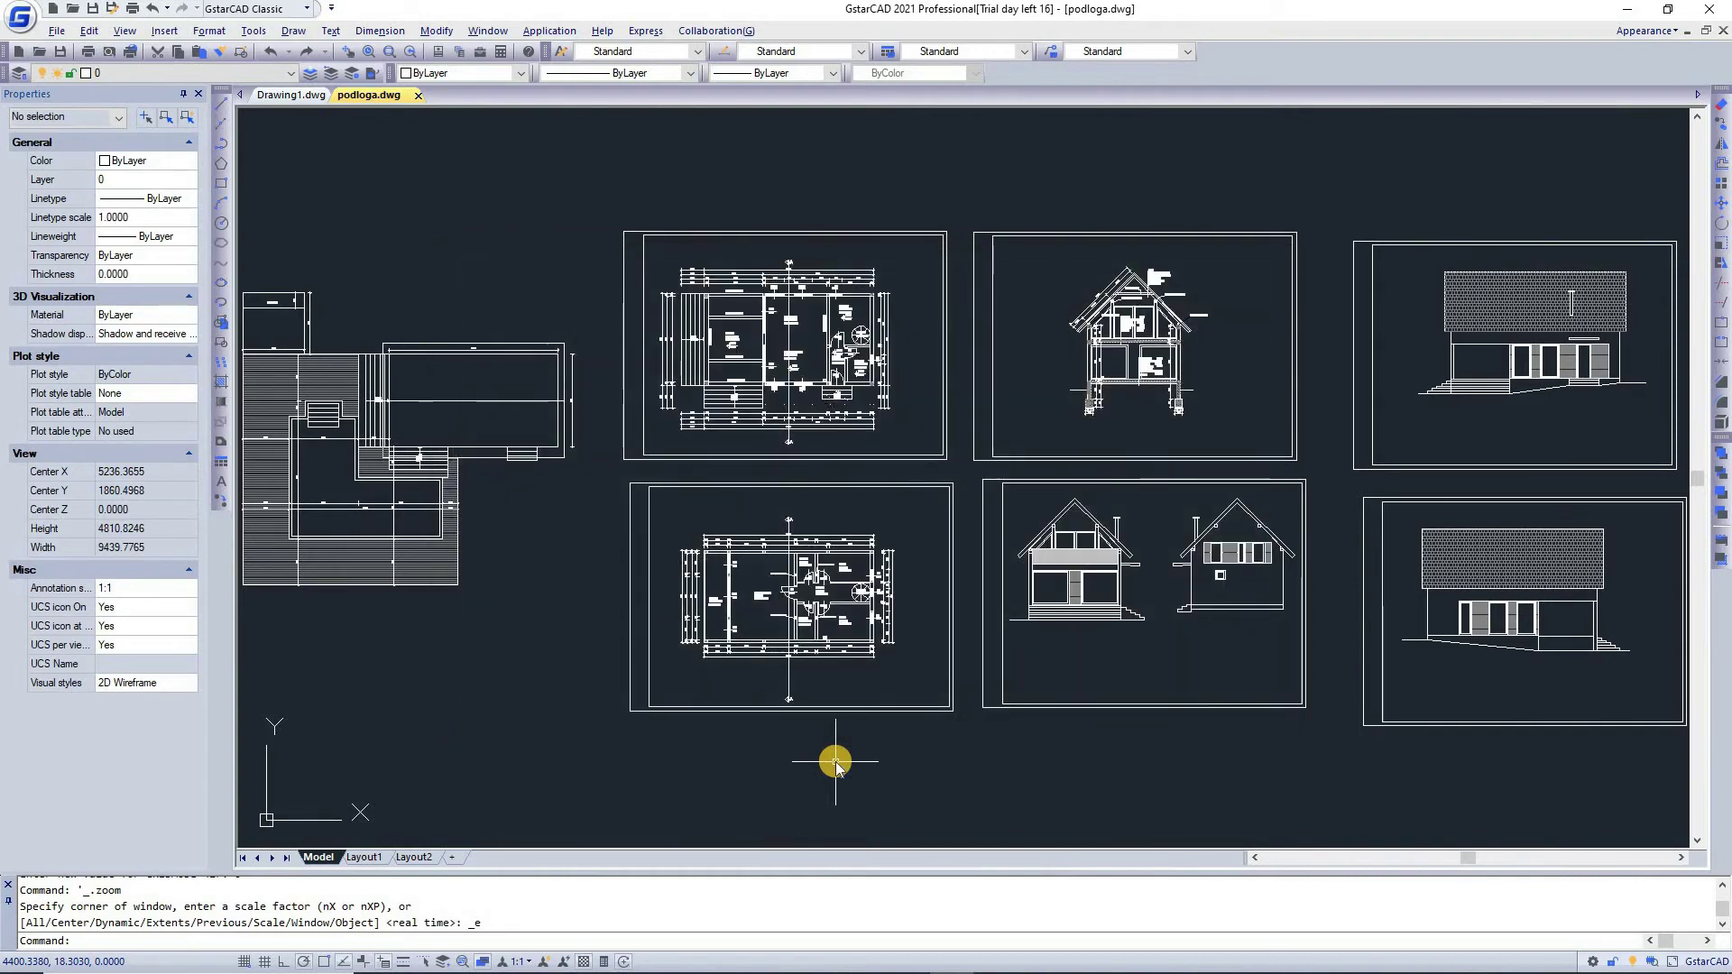
pyautogui.press('F2')
pyautogui.press('F2')
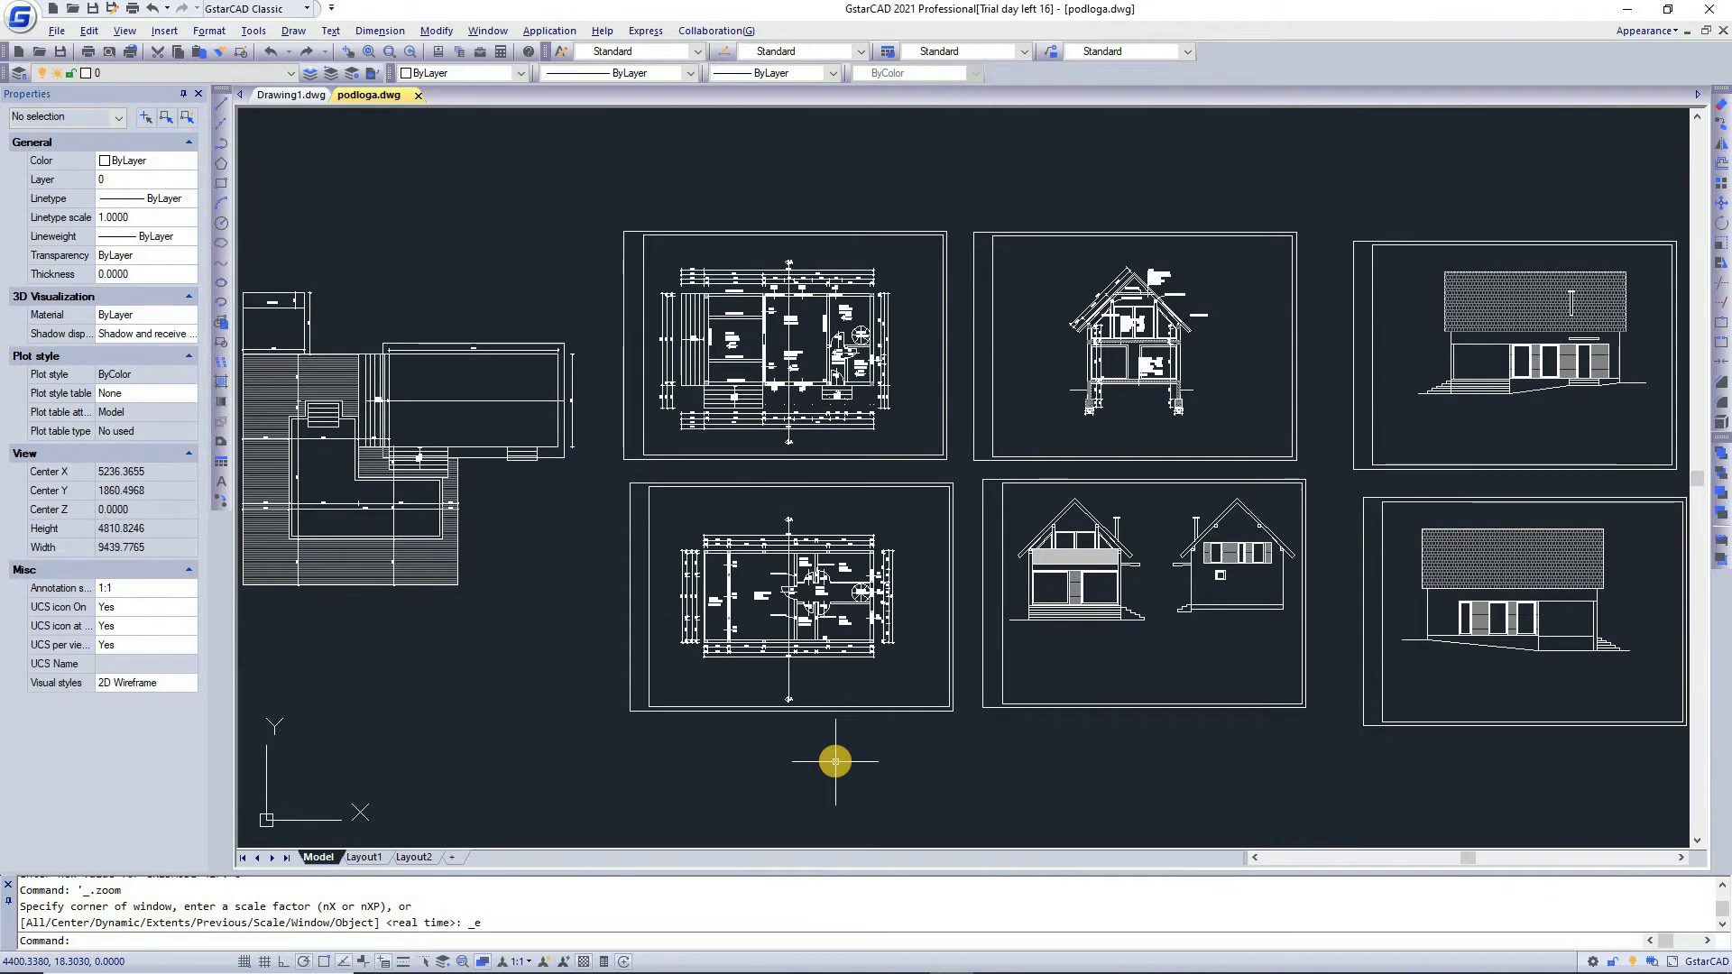
# - Review the earlier commands and prompts in the command history text window, and close the window
pyautogui.press('F2')
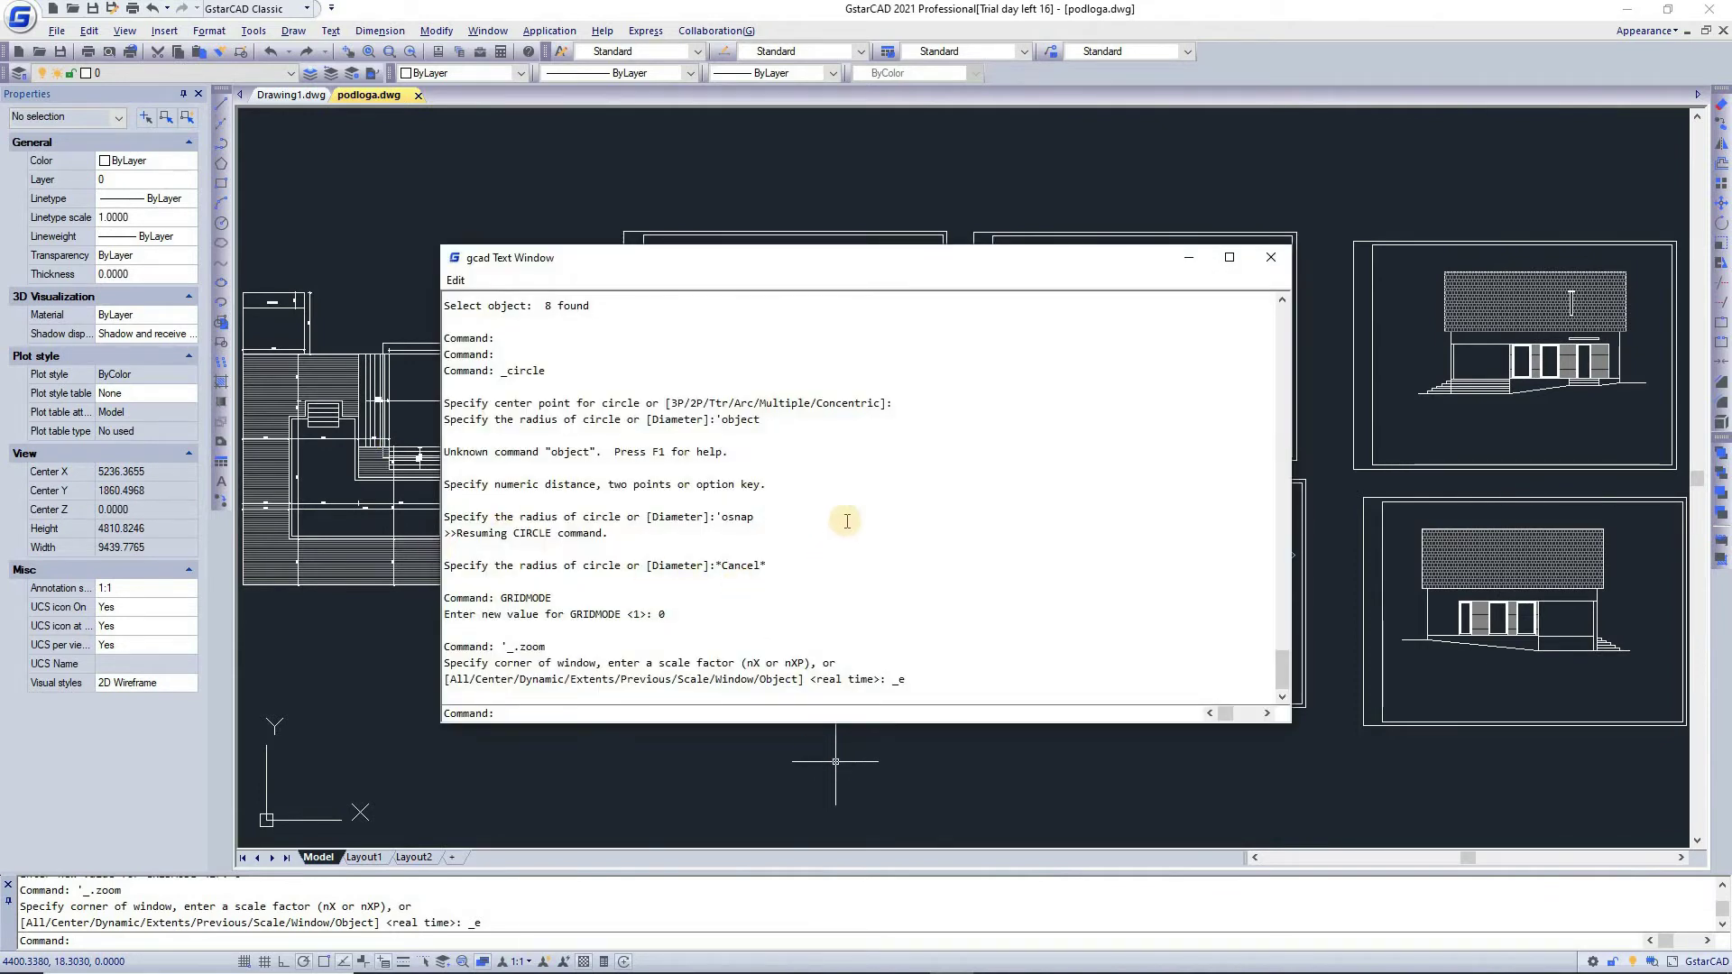
pyautogui.moveTo(1281, 668); pyautogui.dragTo(1282, 466)
pyautogui.scroll(-10, 1264, 719)
pyautogui.scroll(1, 1200, 162)
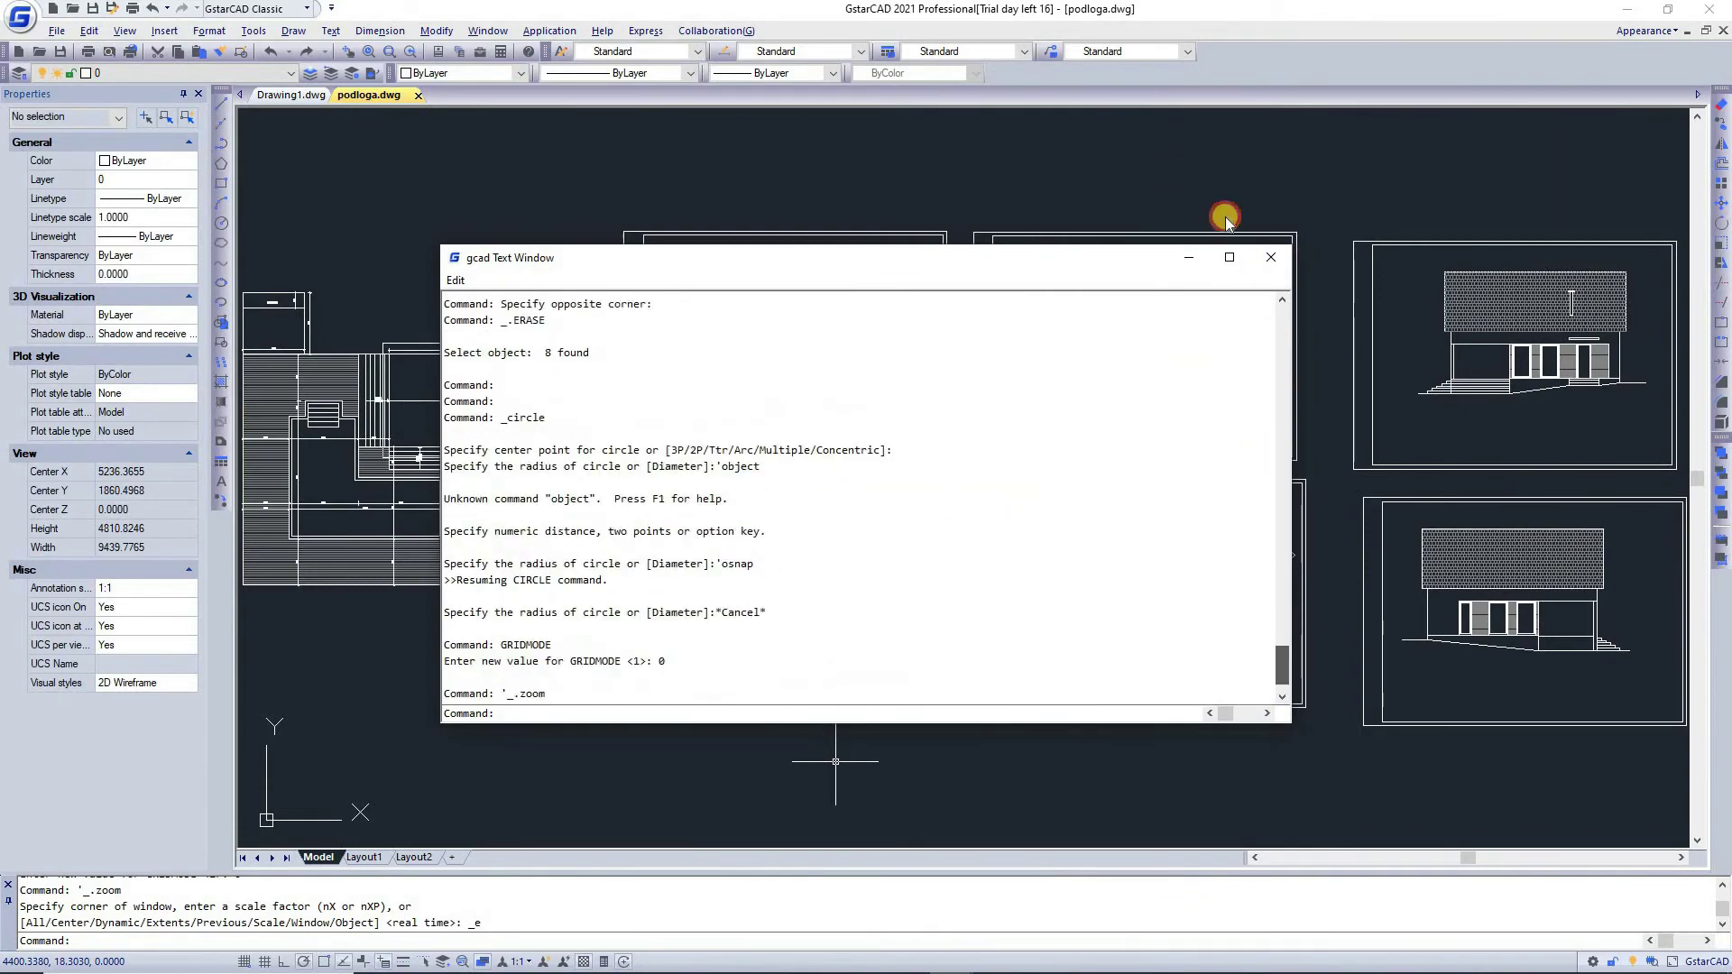
pyautogui.scroll(15, 1270, 311)
pyautogui.scroll(-15, 1237, 689)
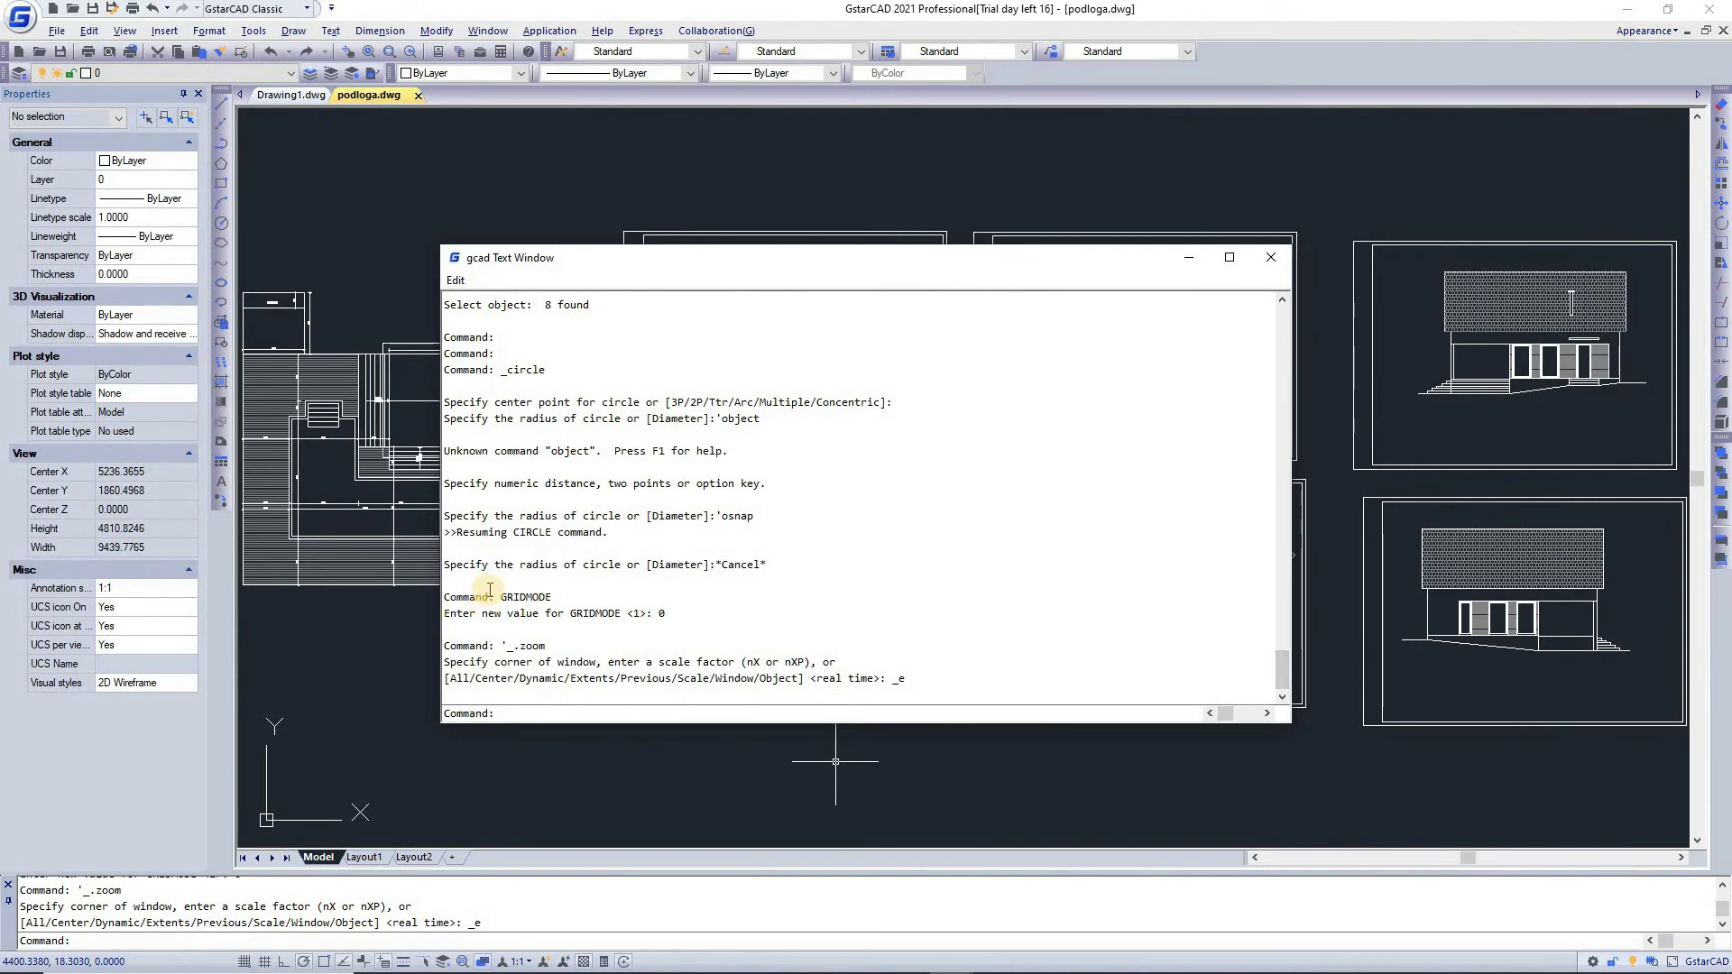
pyautogui.press('F2')
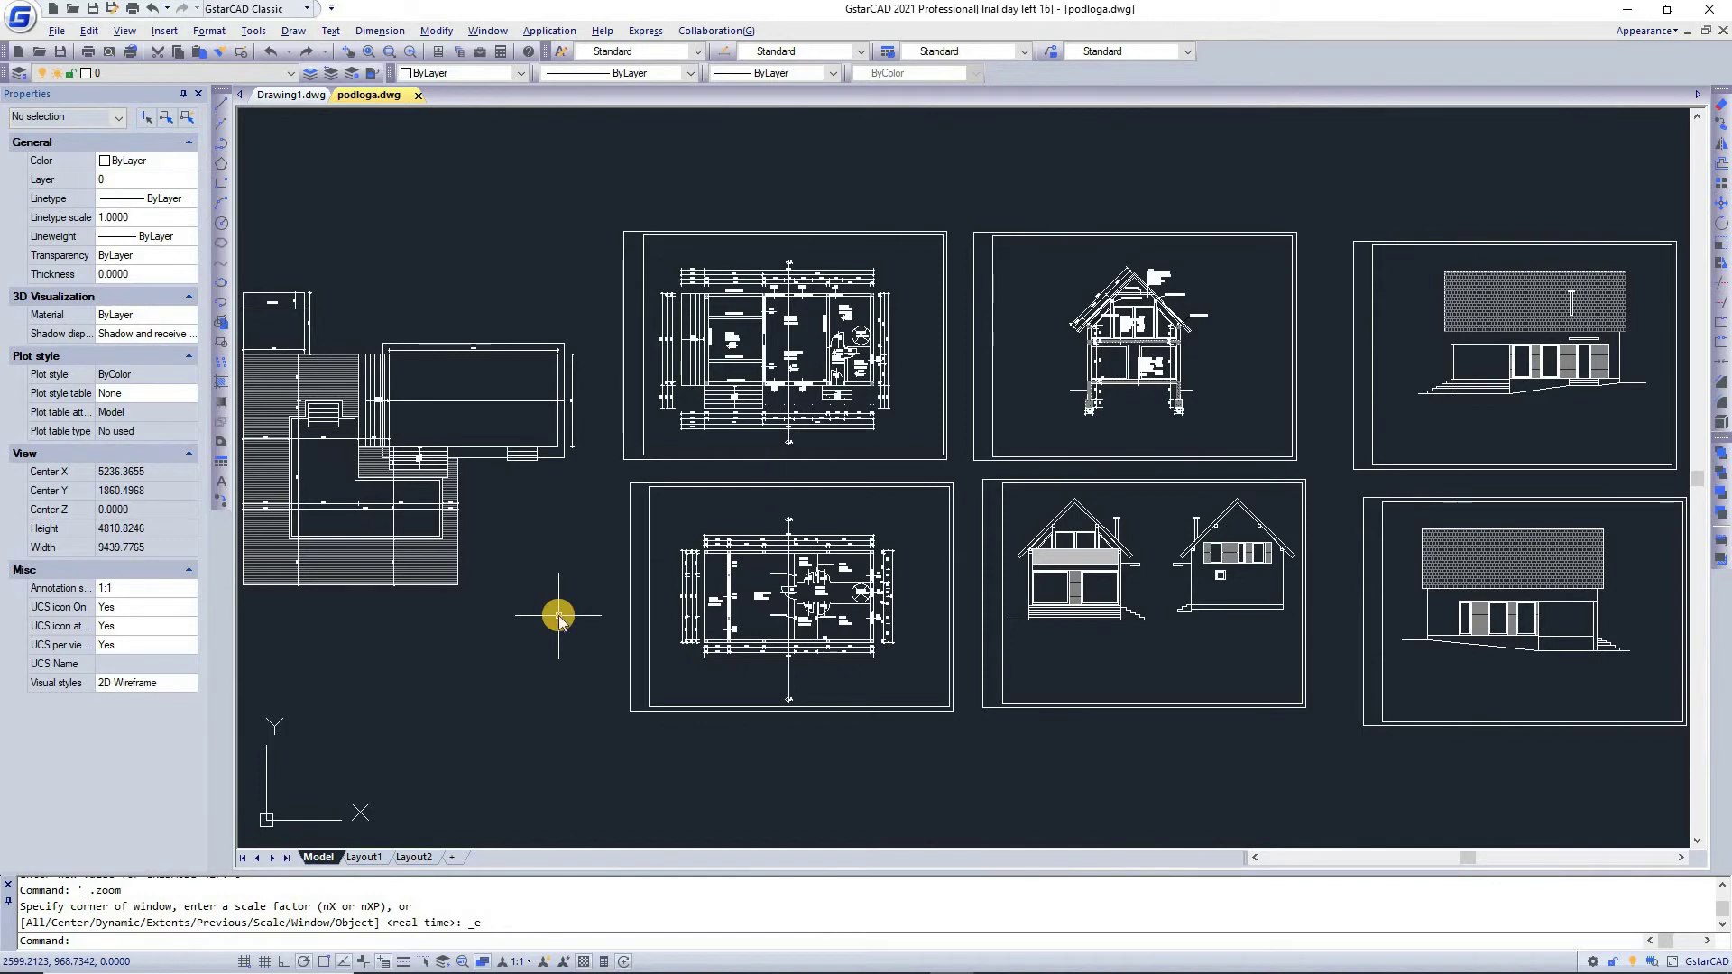
# - Open the Linetype Manager with the LINETYPE command entered at the crosshair, and close it without changes
pyautogui.write('linetype')
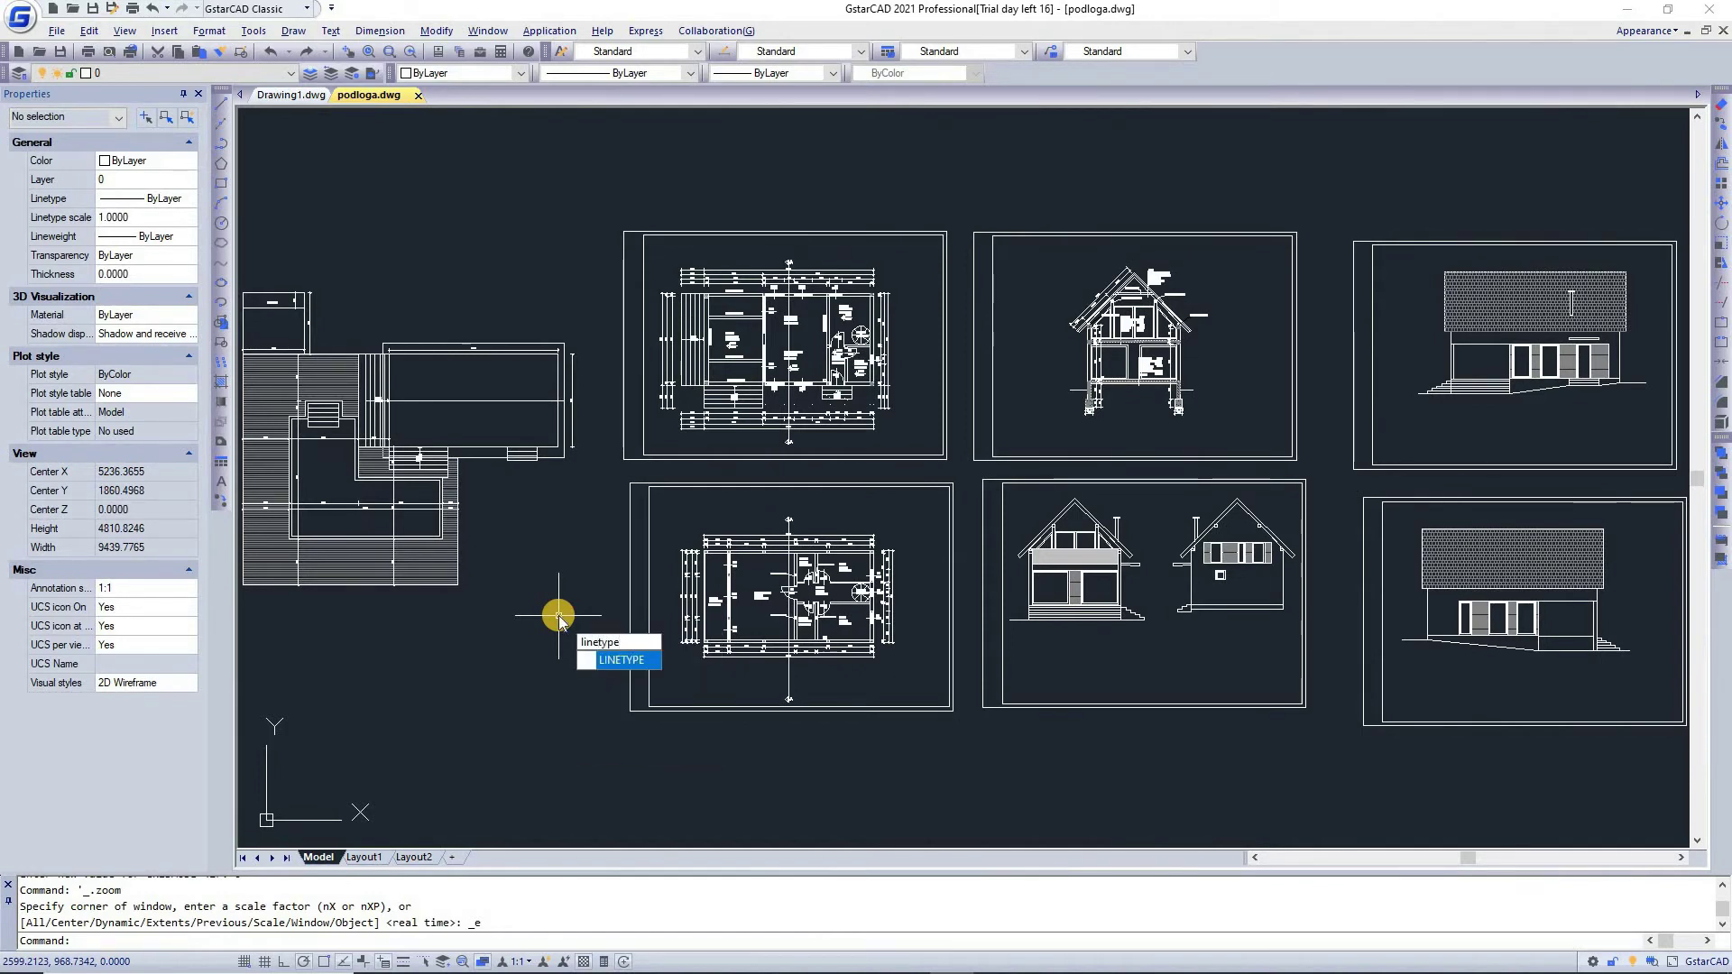
pyautogui.press('Return')
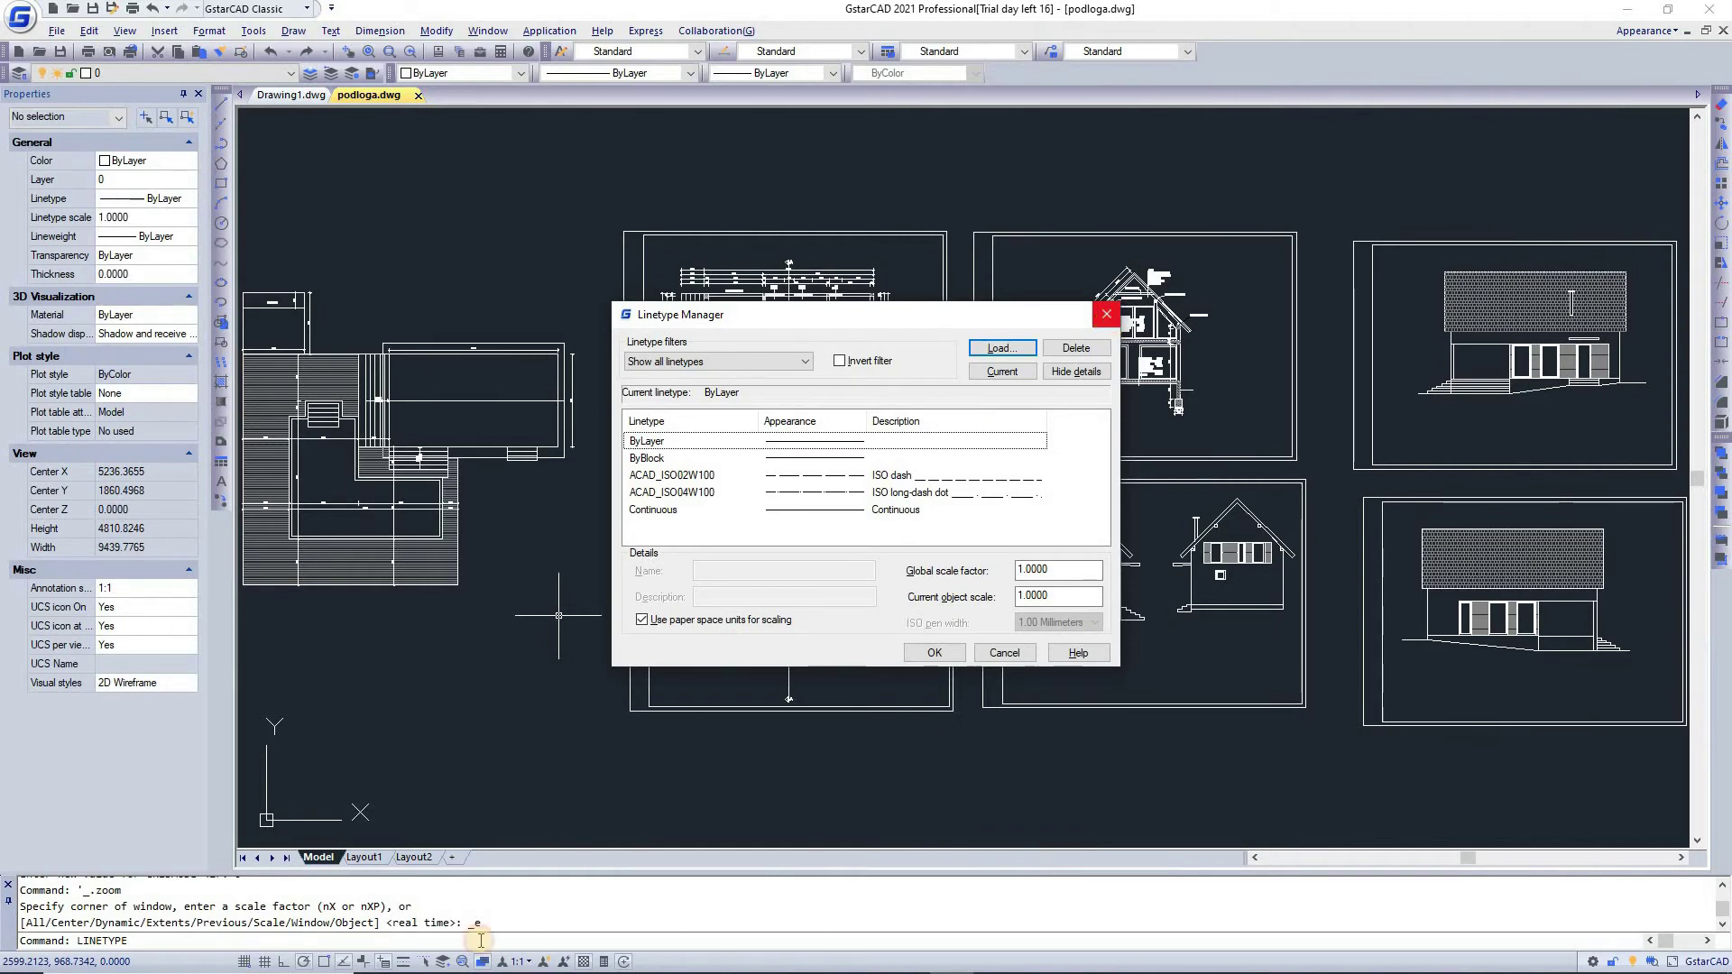
pyautogui.click(1108, 316)
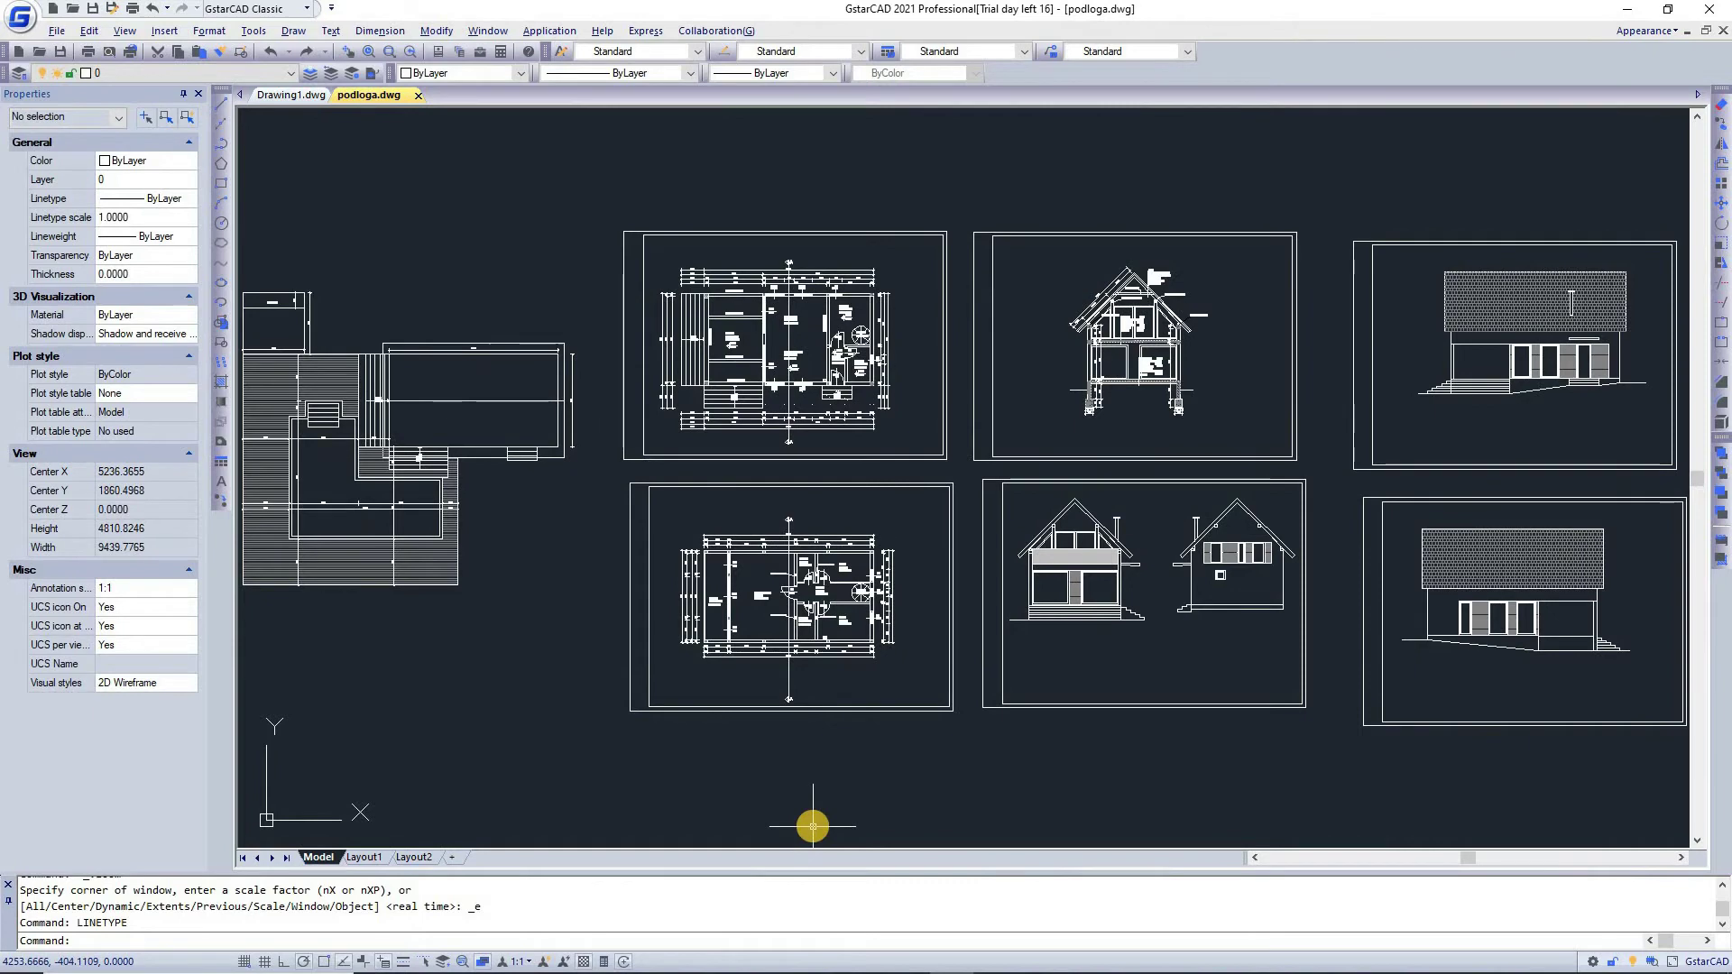
# - Open the Linetype Manager again by entering LINETYPE directly in the command line, and close it without changes
pyautogui.write('libe')
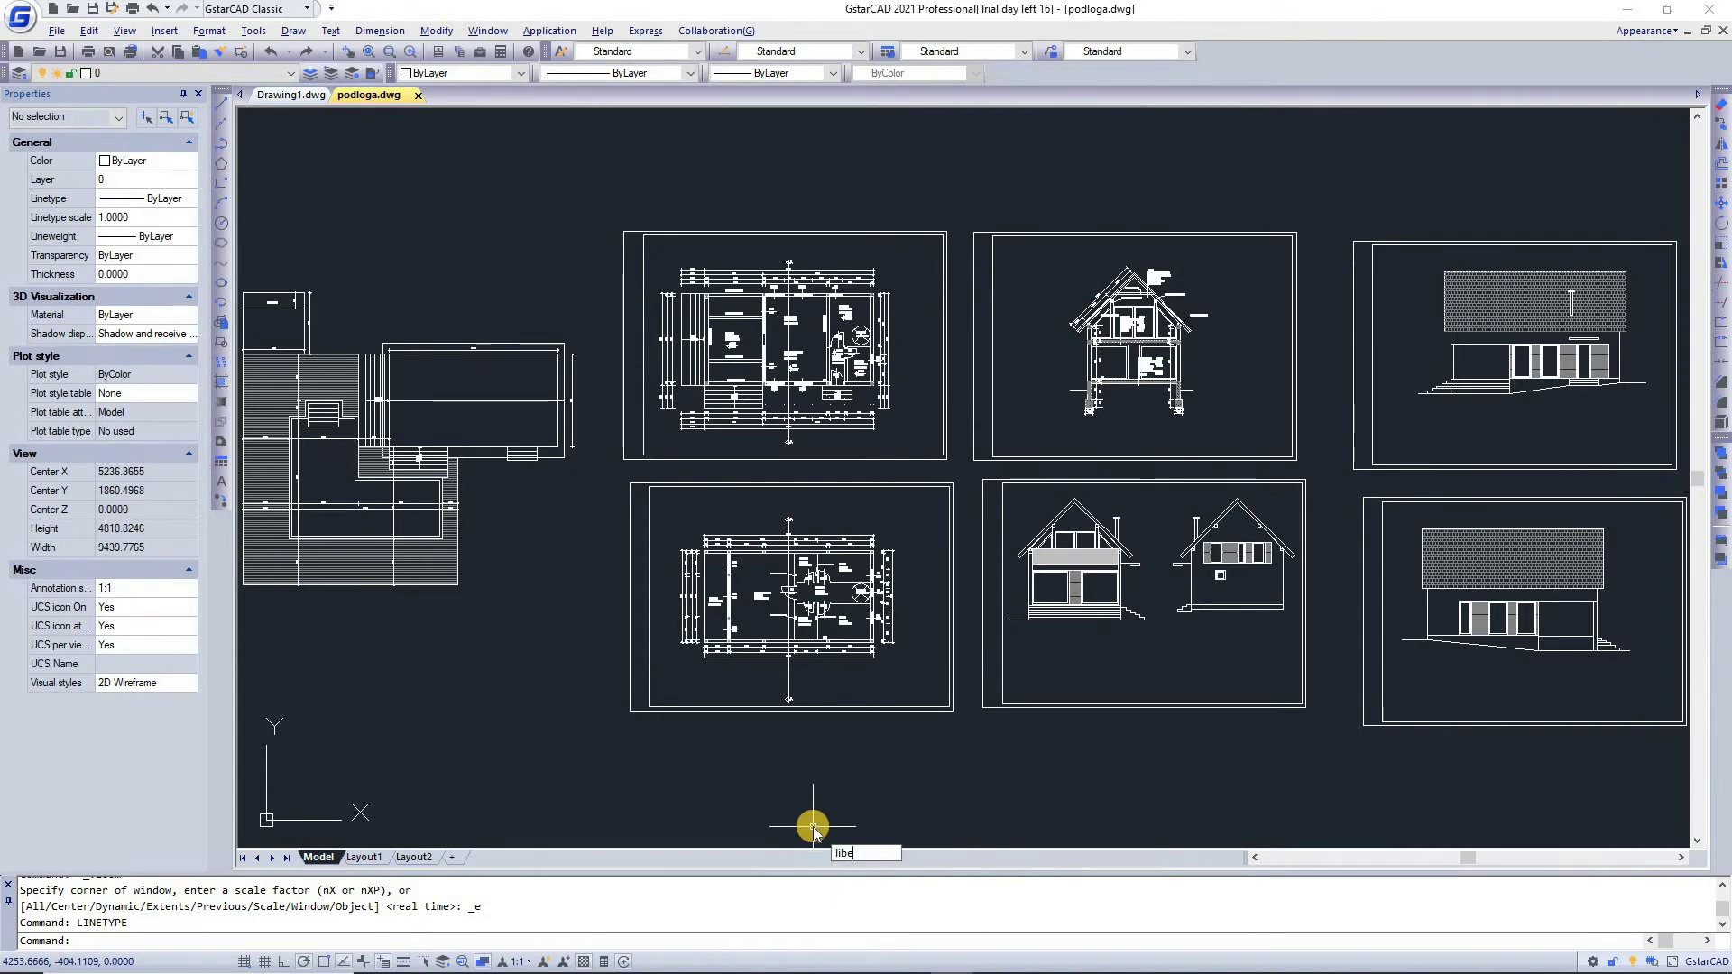
pyautogui.write('type')
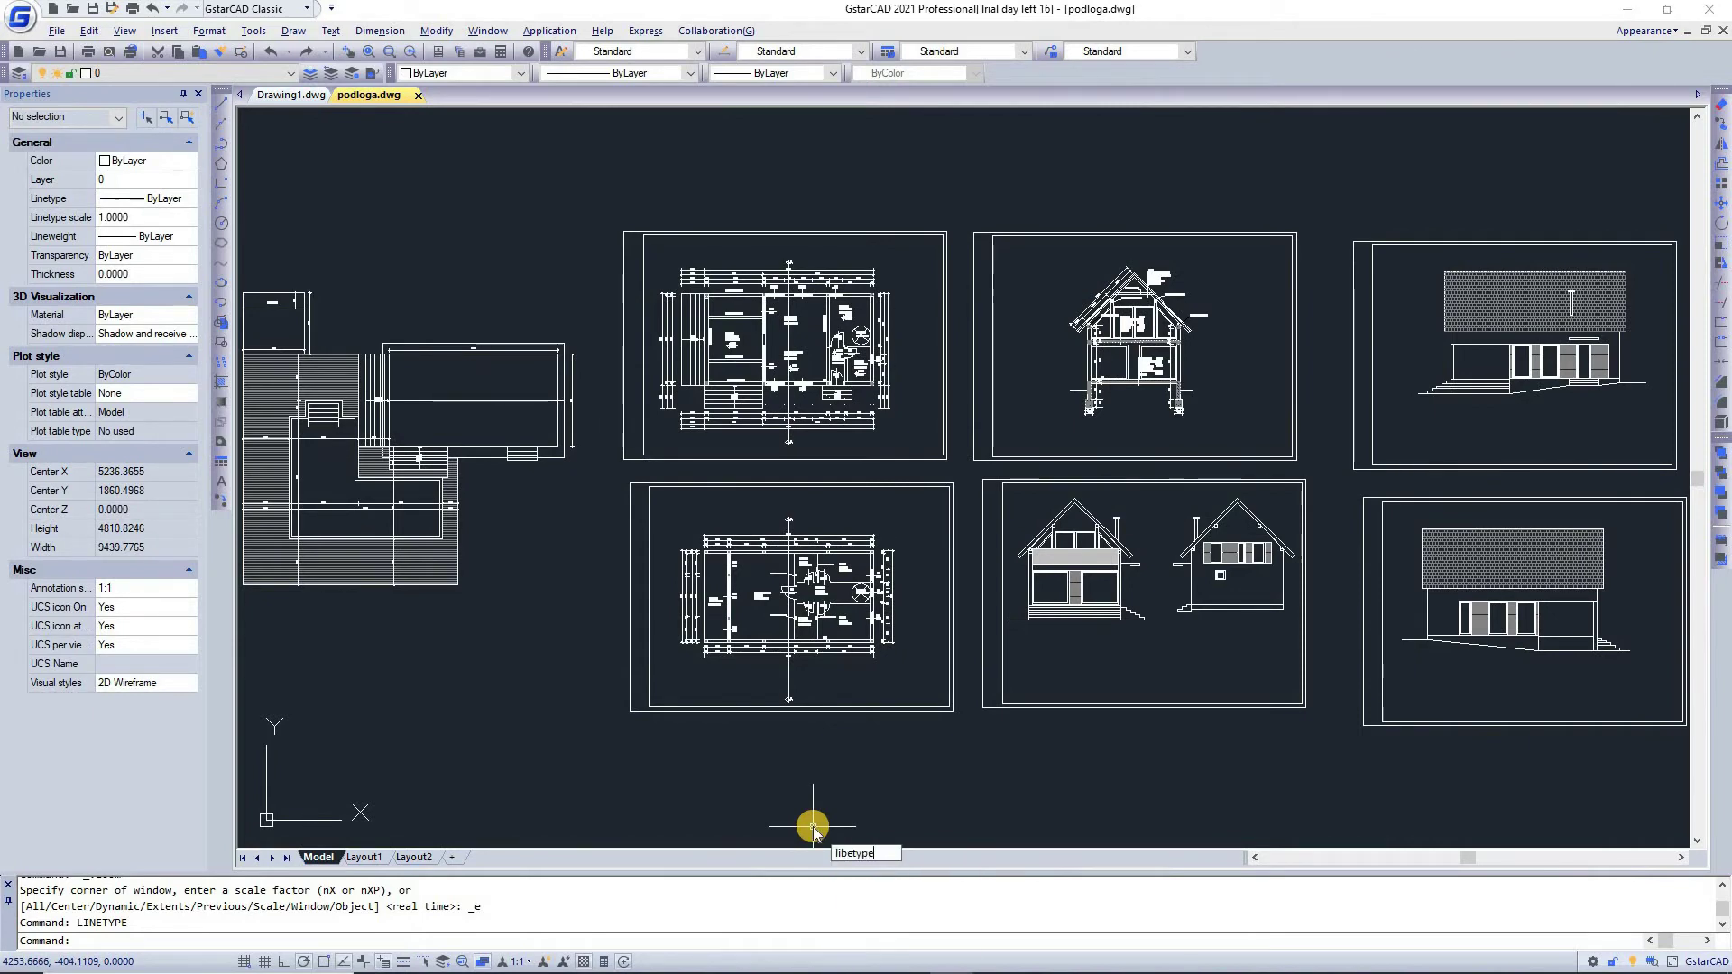
pyautogui.click(524, 938)
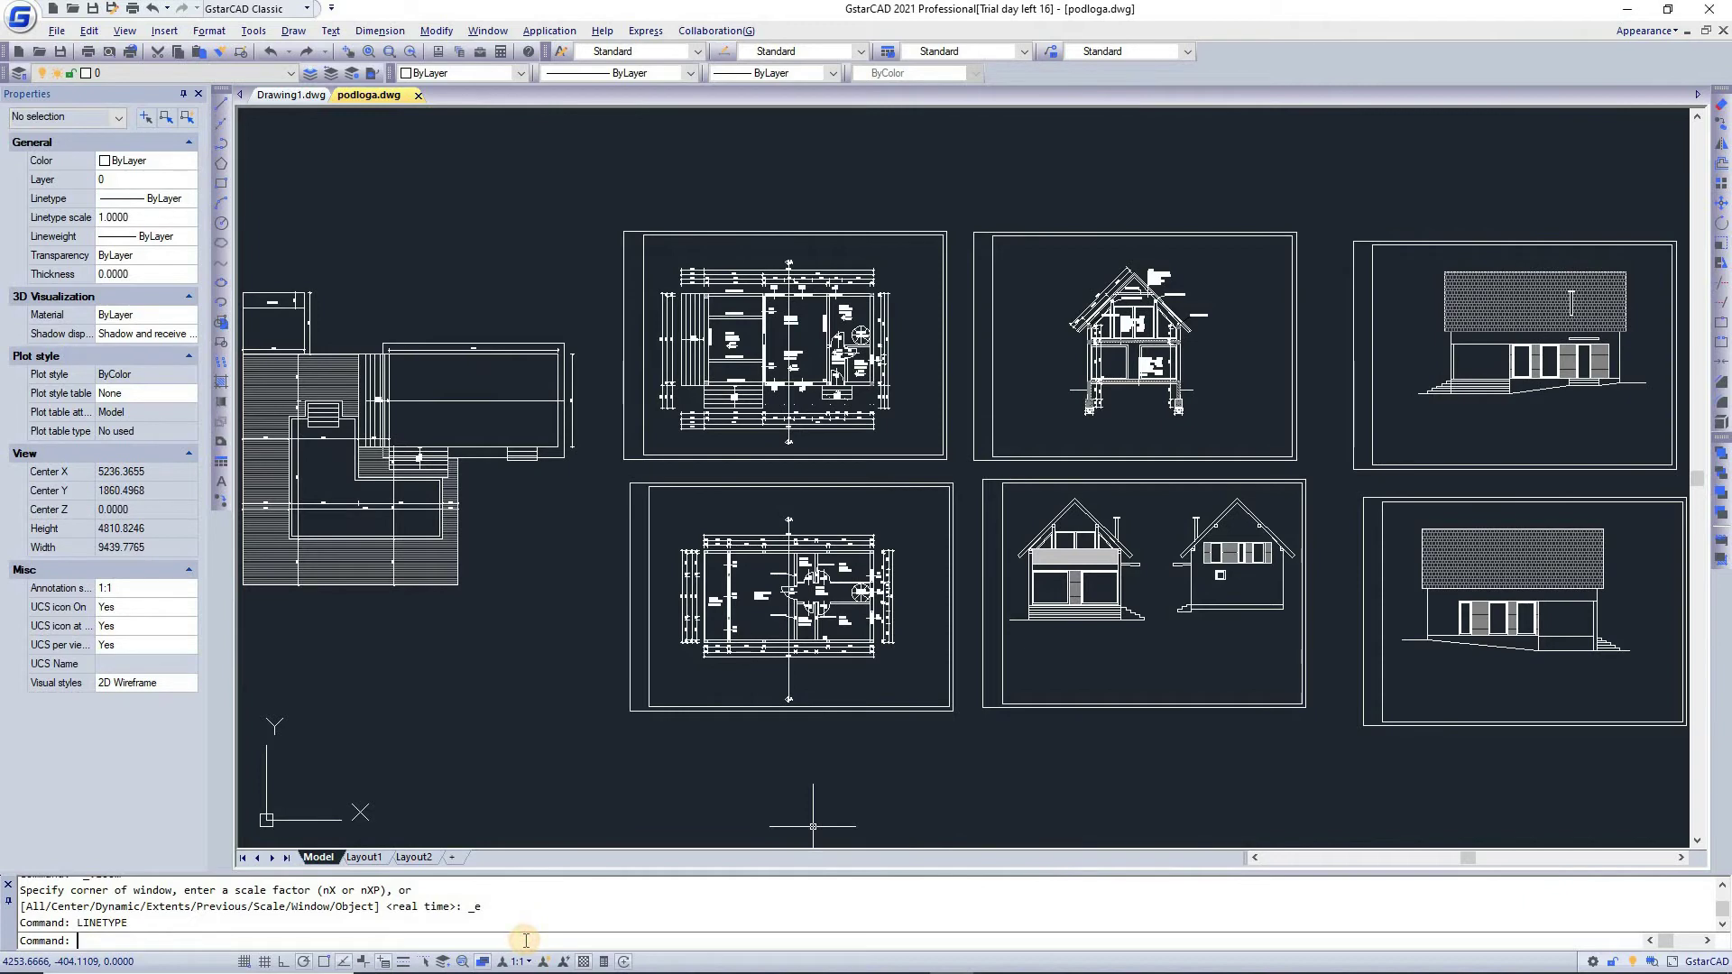
pyautogui.write('ly')
pyautogui.press('BackSpace')
pyautogui.write('ne')
pyautogui.press('Down')
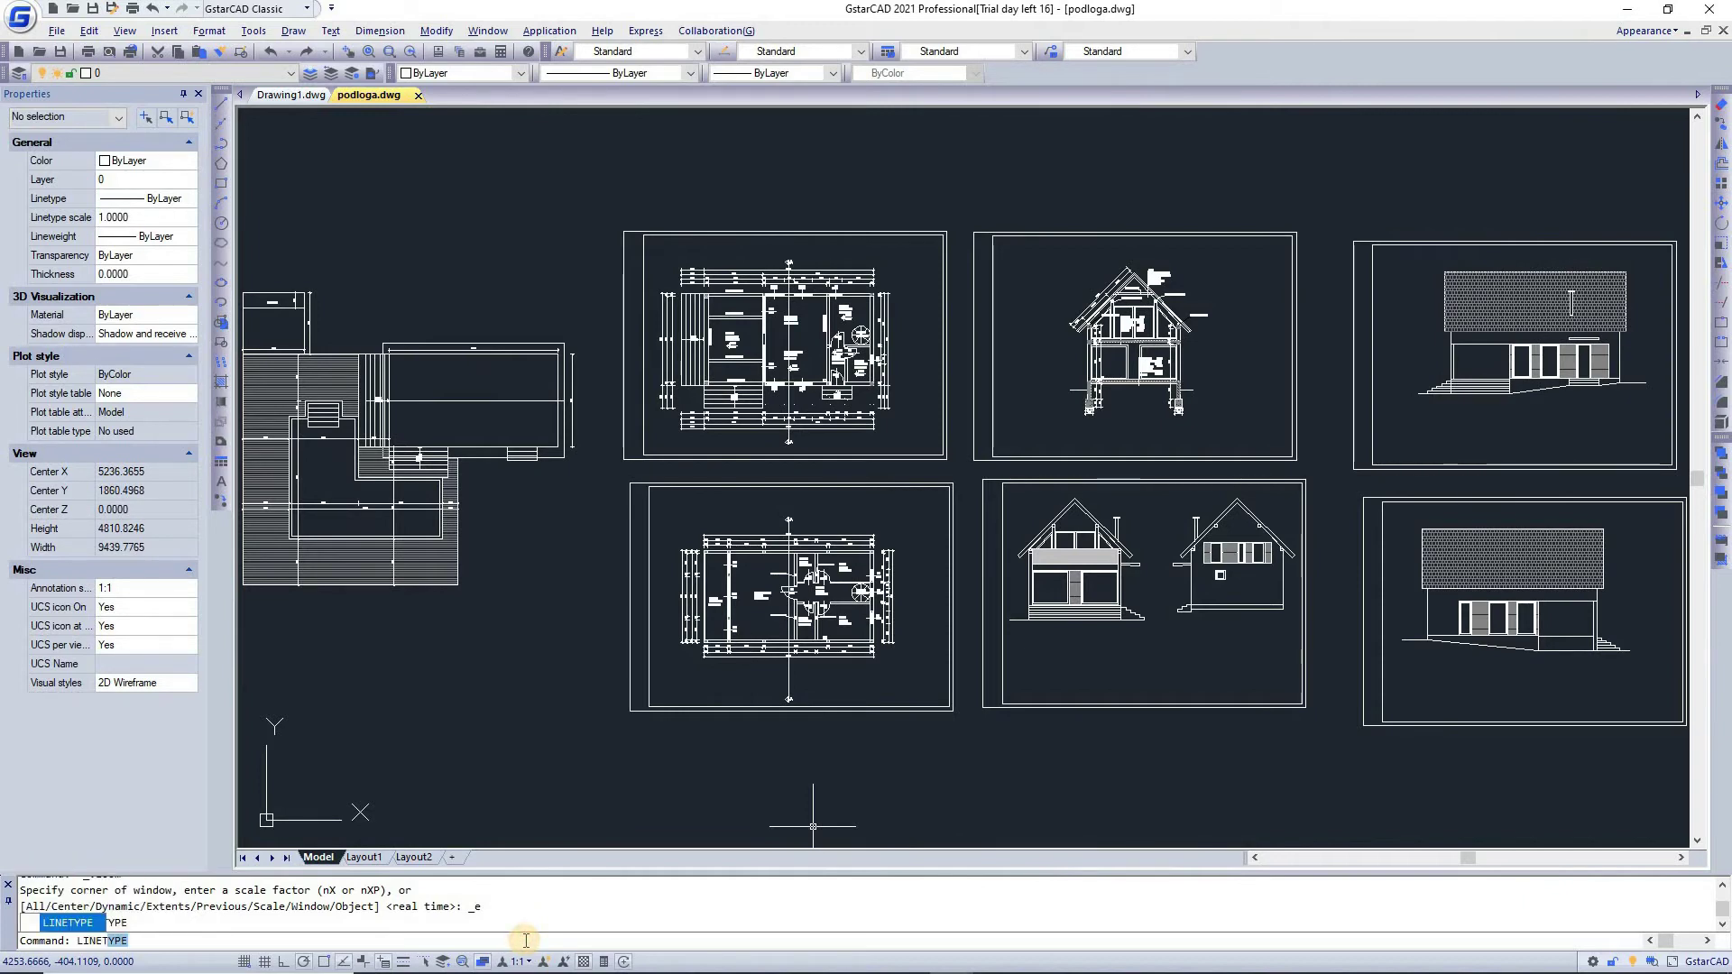
pyautogui.press('Return')
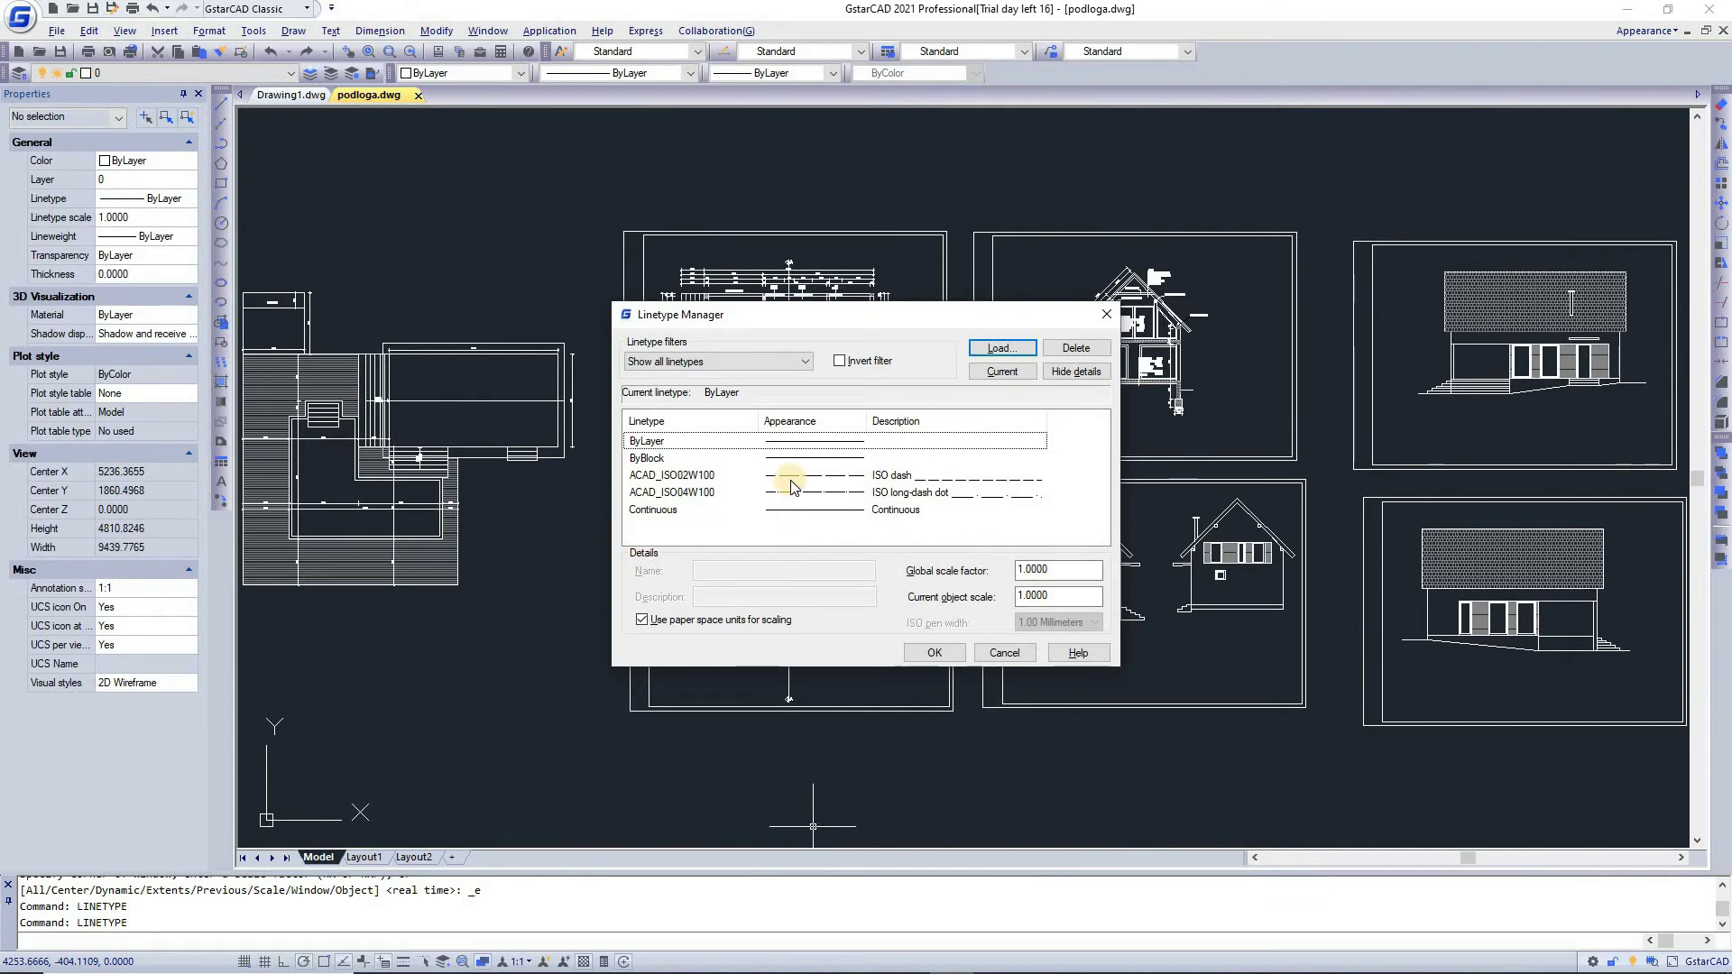
pyautogui.click(1107, 315)
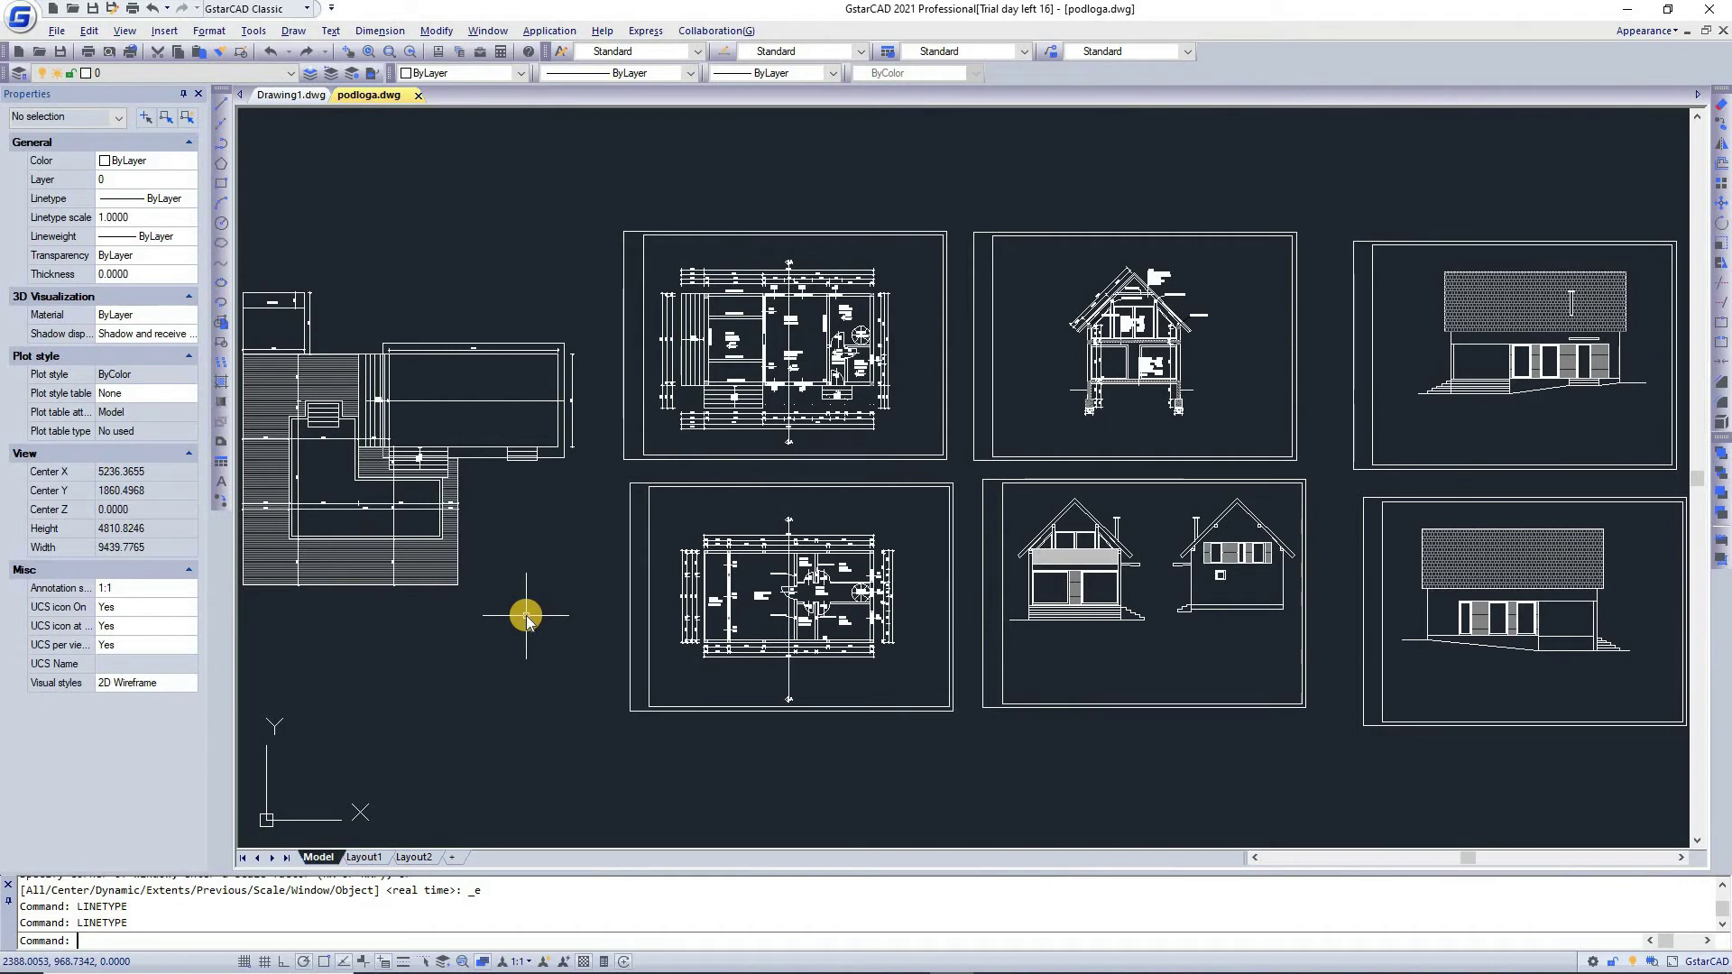
# - View the command suggestions for the partial entries "wo" and "tri" at the crosshair, and cancel the entry
pyautogui.write('wo')
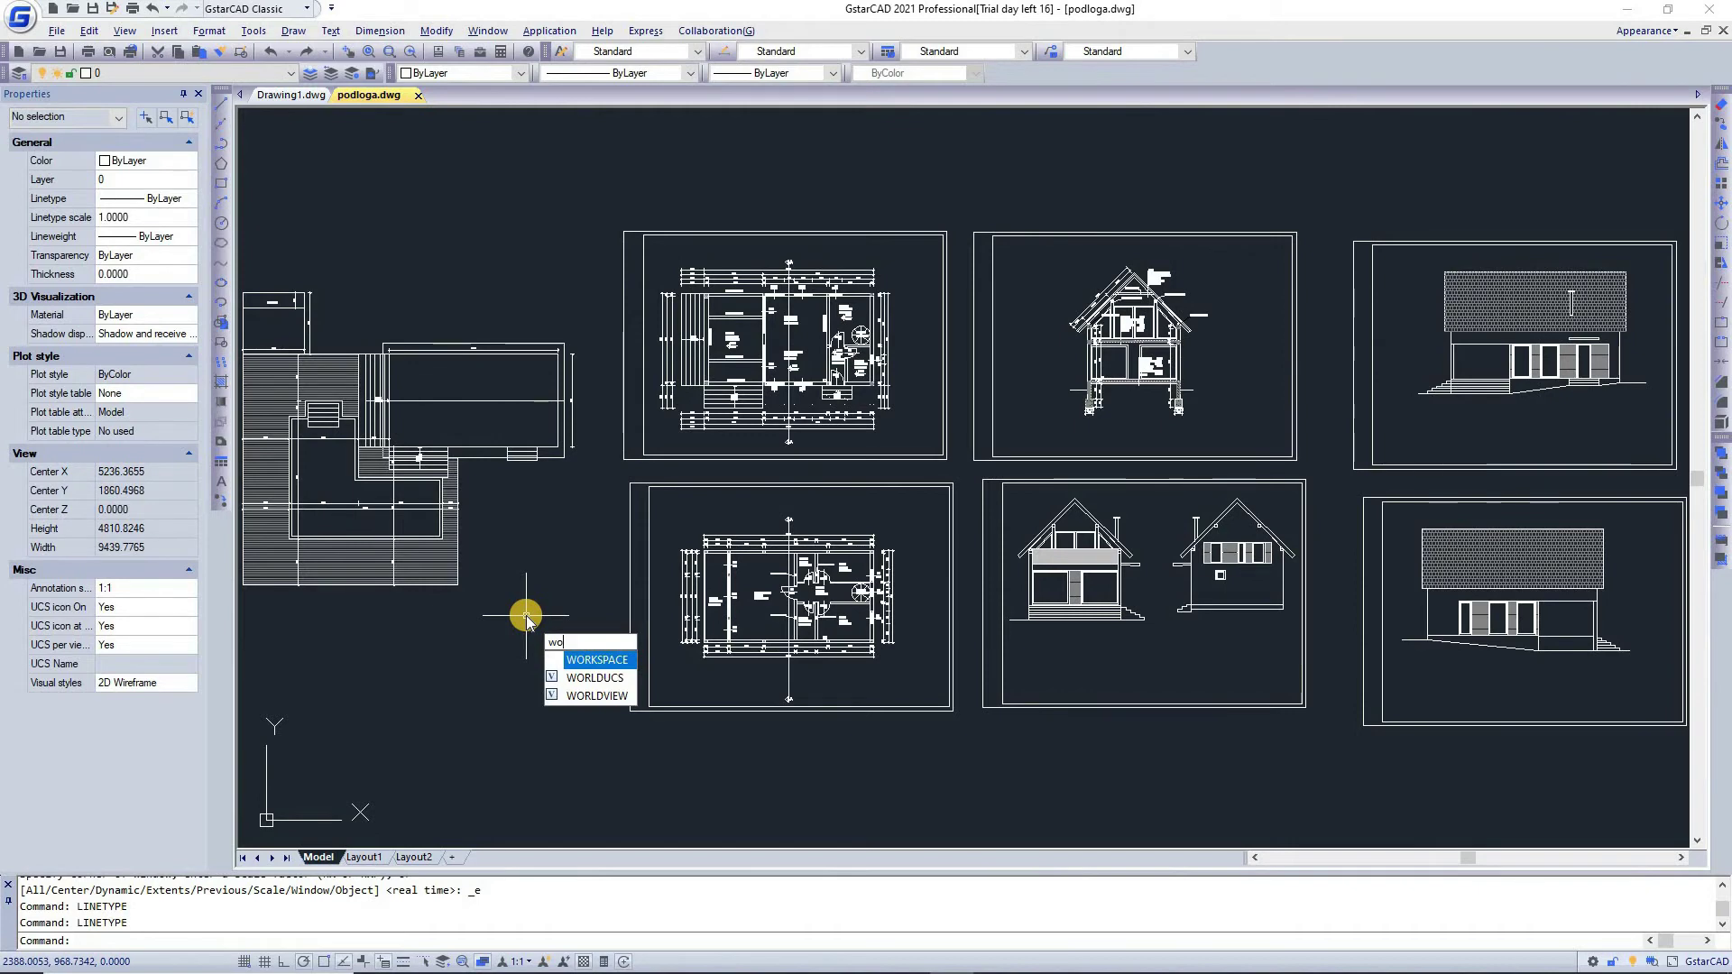
pyautogui.press('BackSpace')
pyautogui.press('BackSpace')
pyautogui.write('tri')
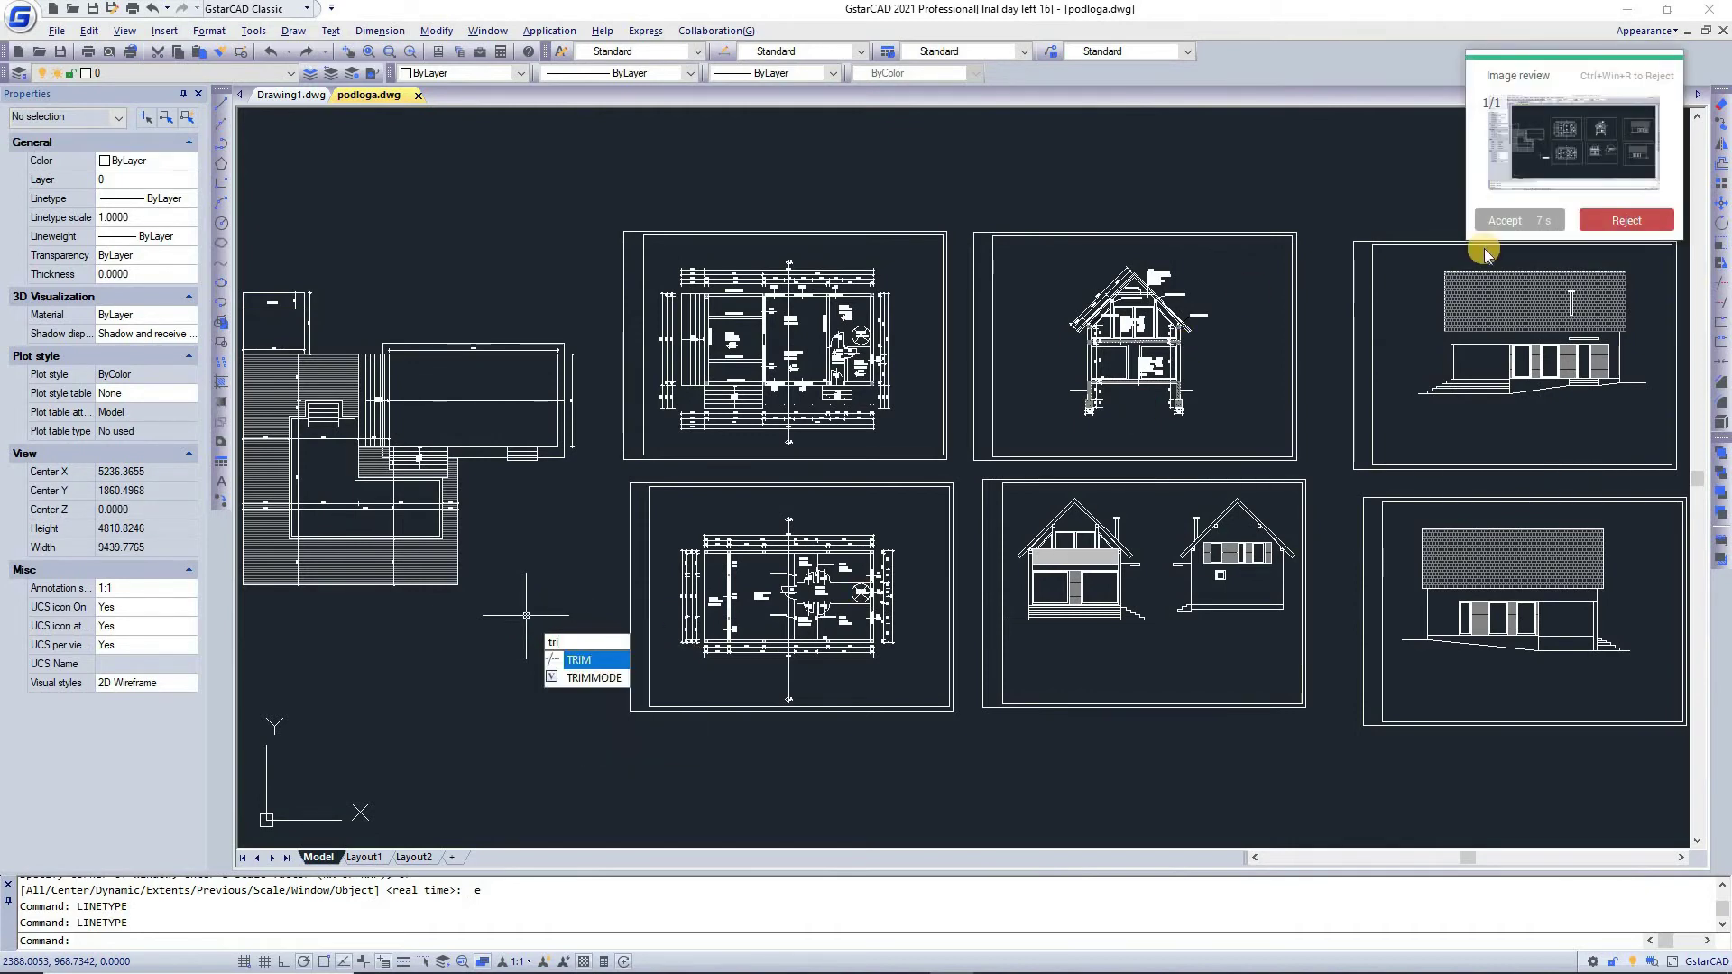
pyautogui.press('Escape')
pyautogui.click(538, 672)
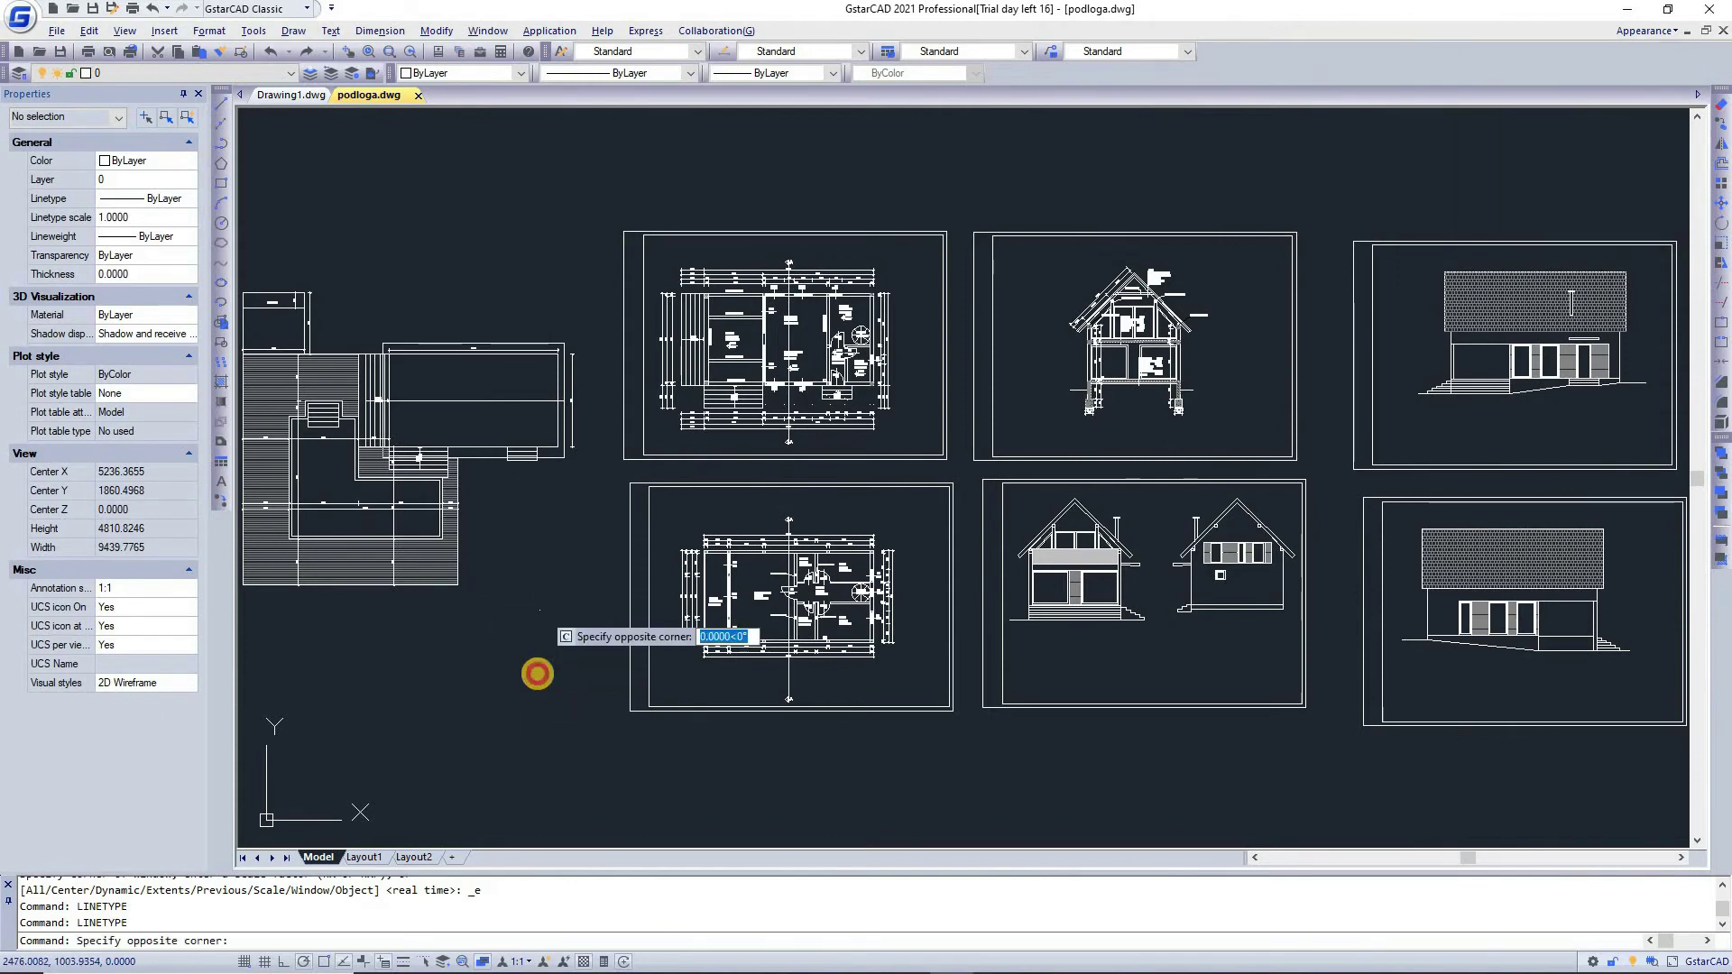
pyautogui.click(537, 674)
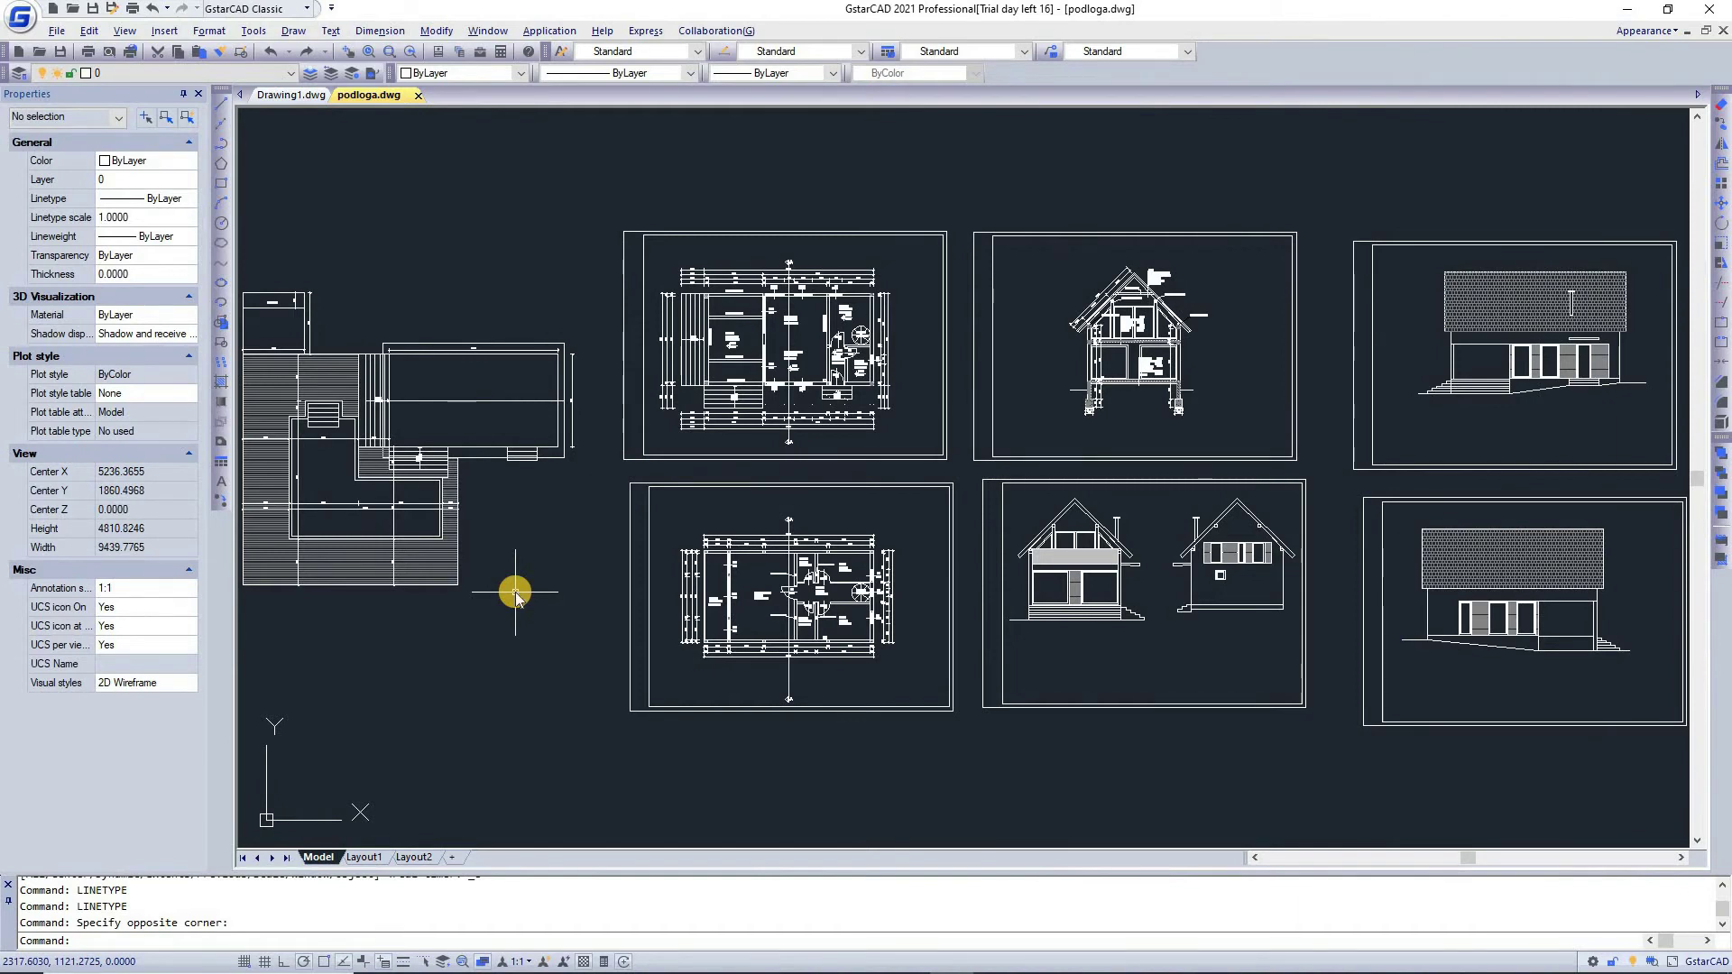
# - Open the Hatch and Gradient dialog with the command alias H, and cancel it
pyautogui.write('h')
pyautogui.press('Return')
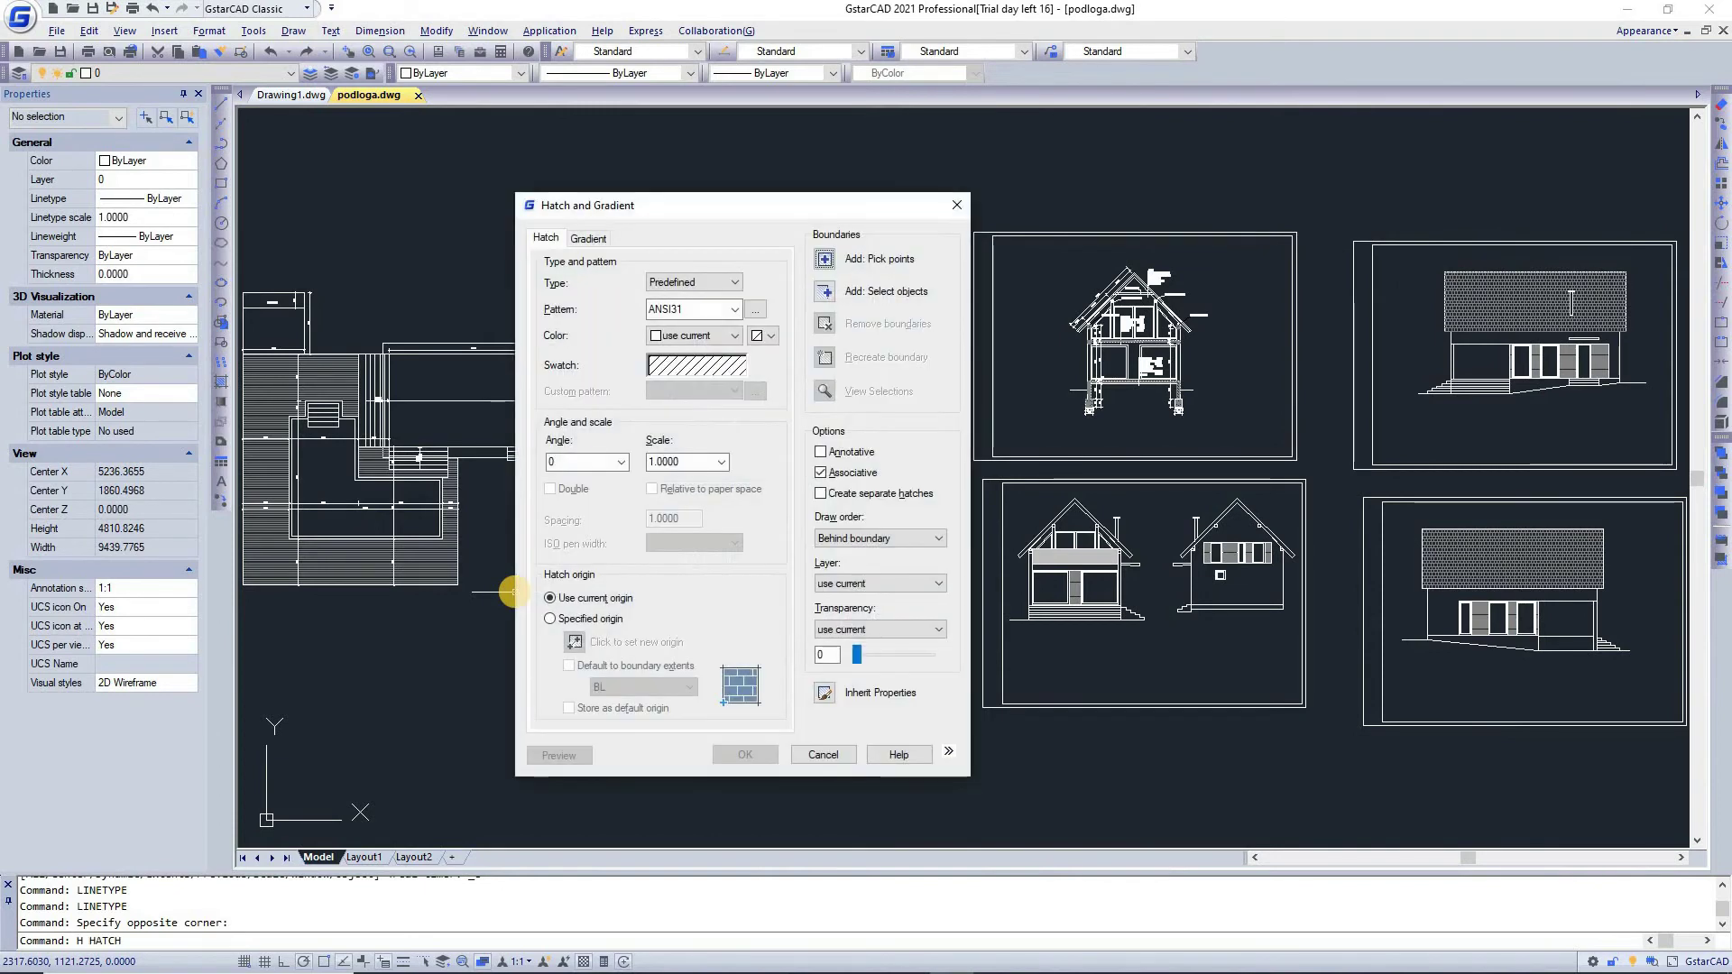
pyautogui.press('Escape')
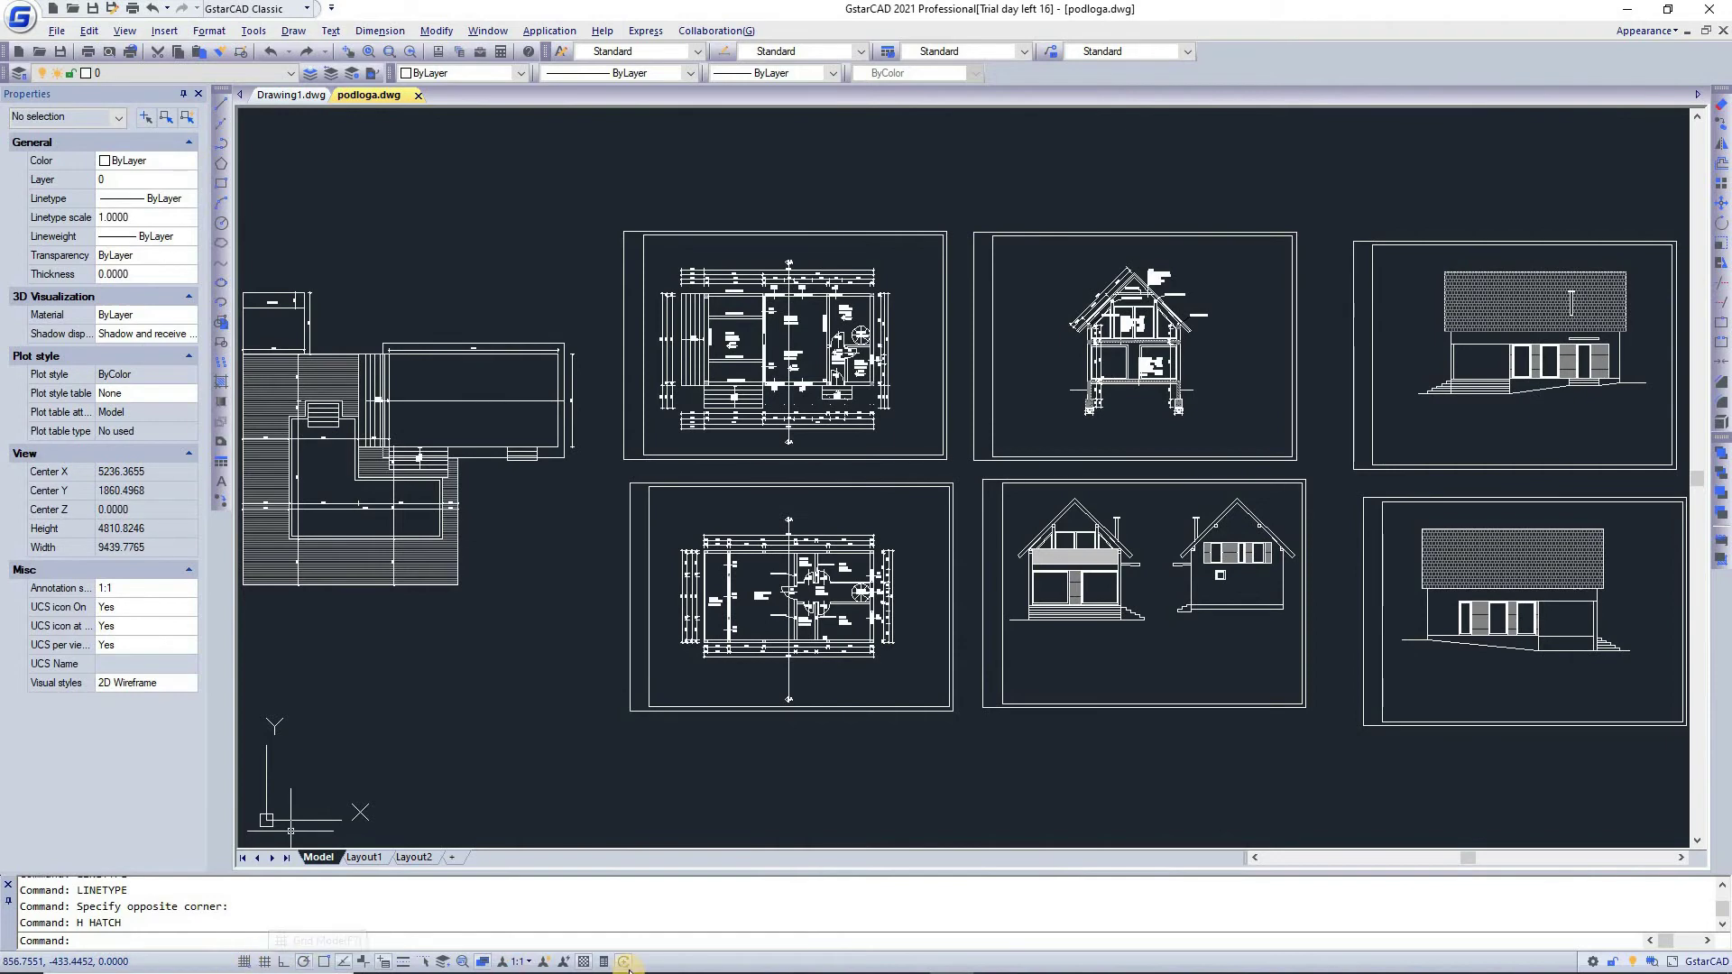
# - Turn on lineweight display for the drawing and examine the line thicknesses in the ground floor plan
pyautogui.moveTo(151, 967)
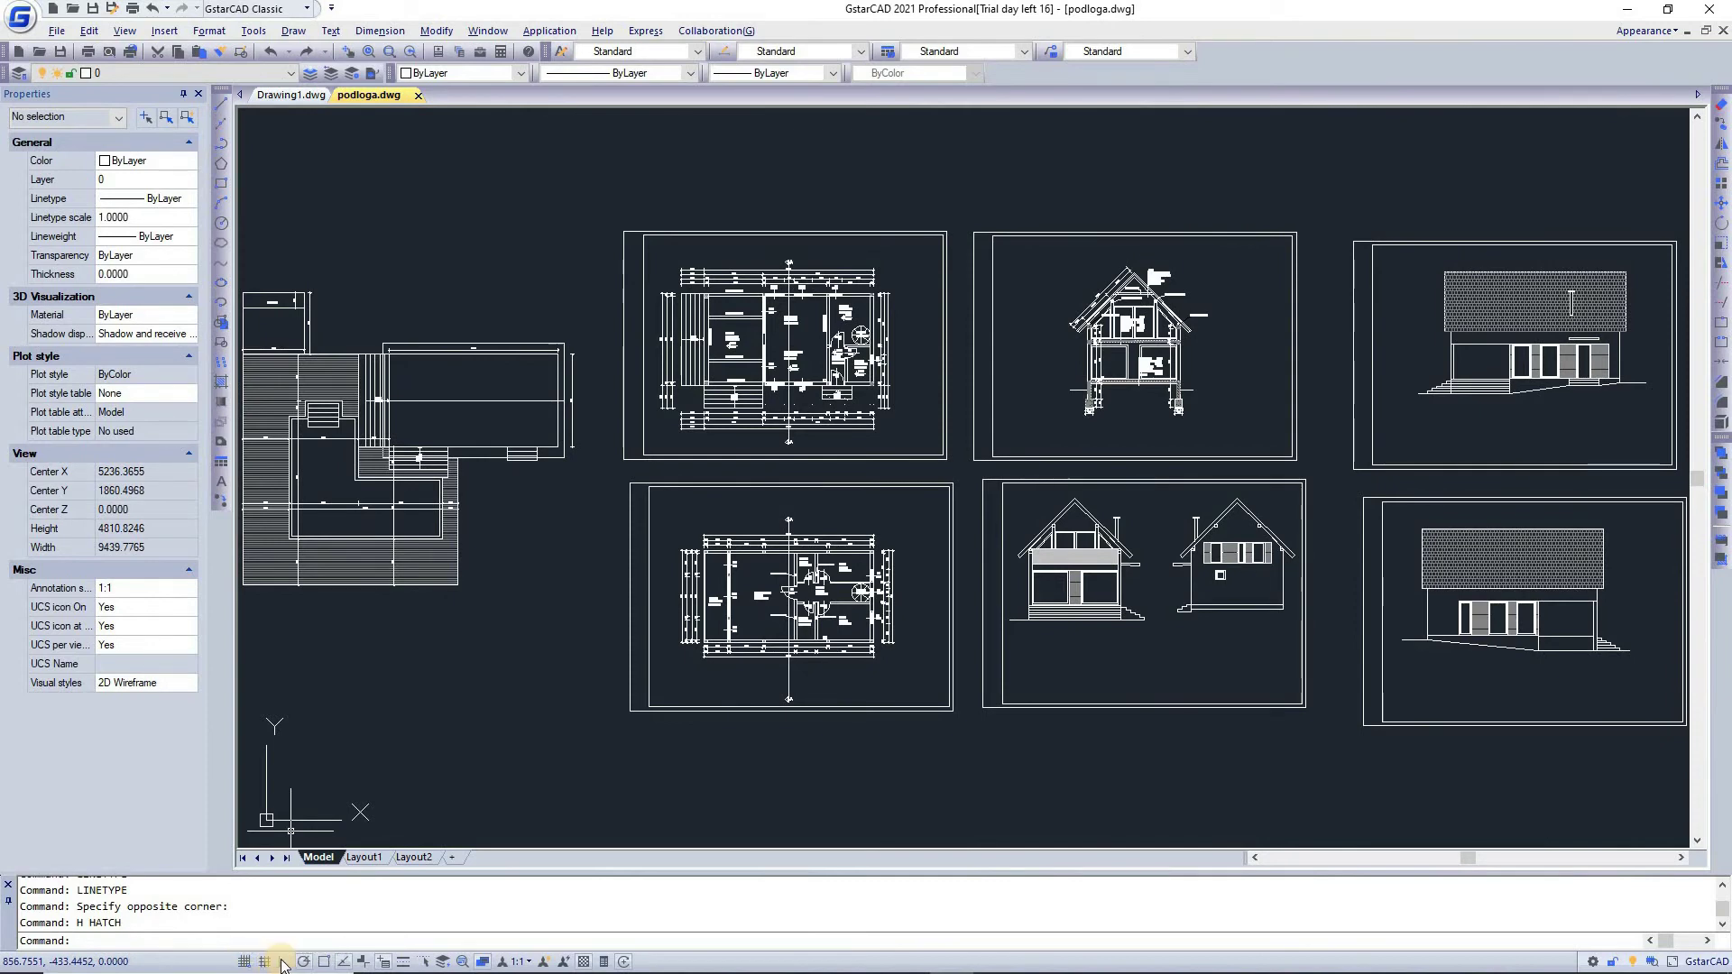
pyautogui.click(360, 962)
pyautogui.click(361, 963)
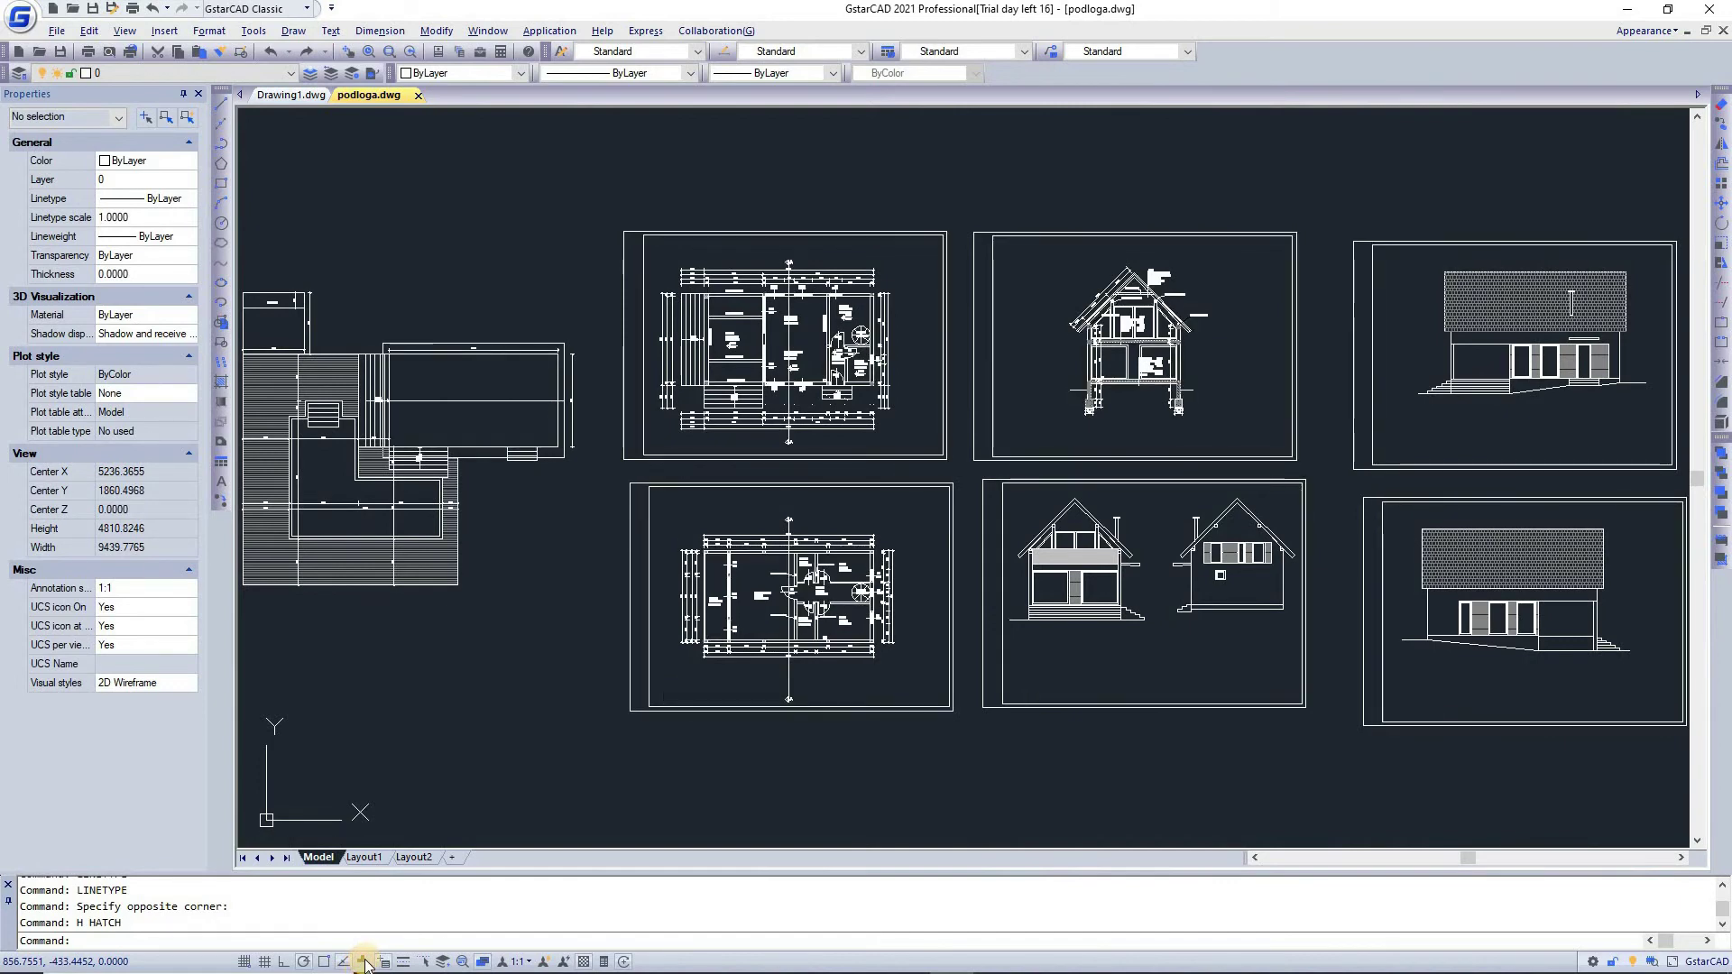
pyautogui.click(361, 962)
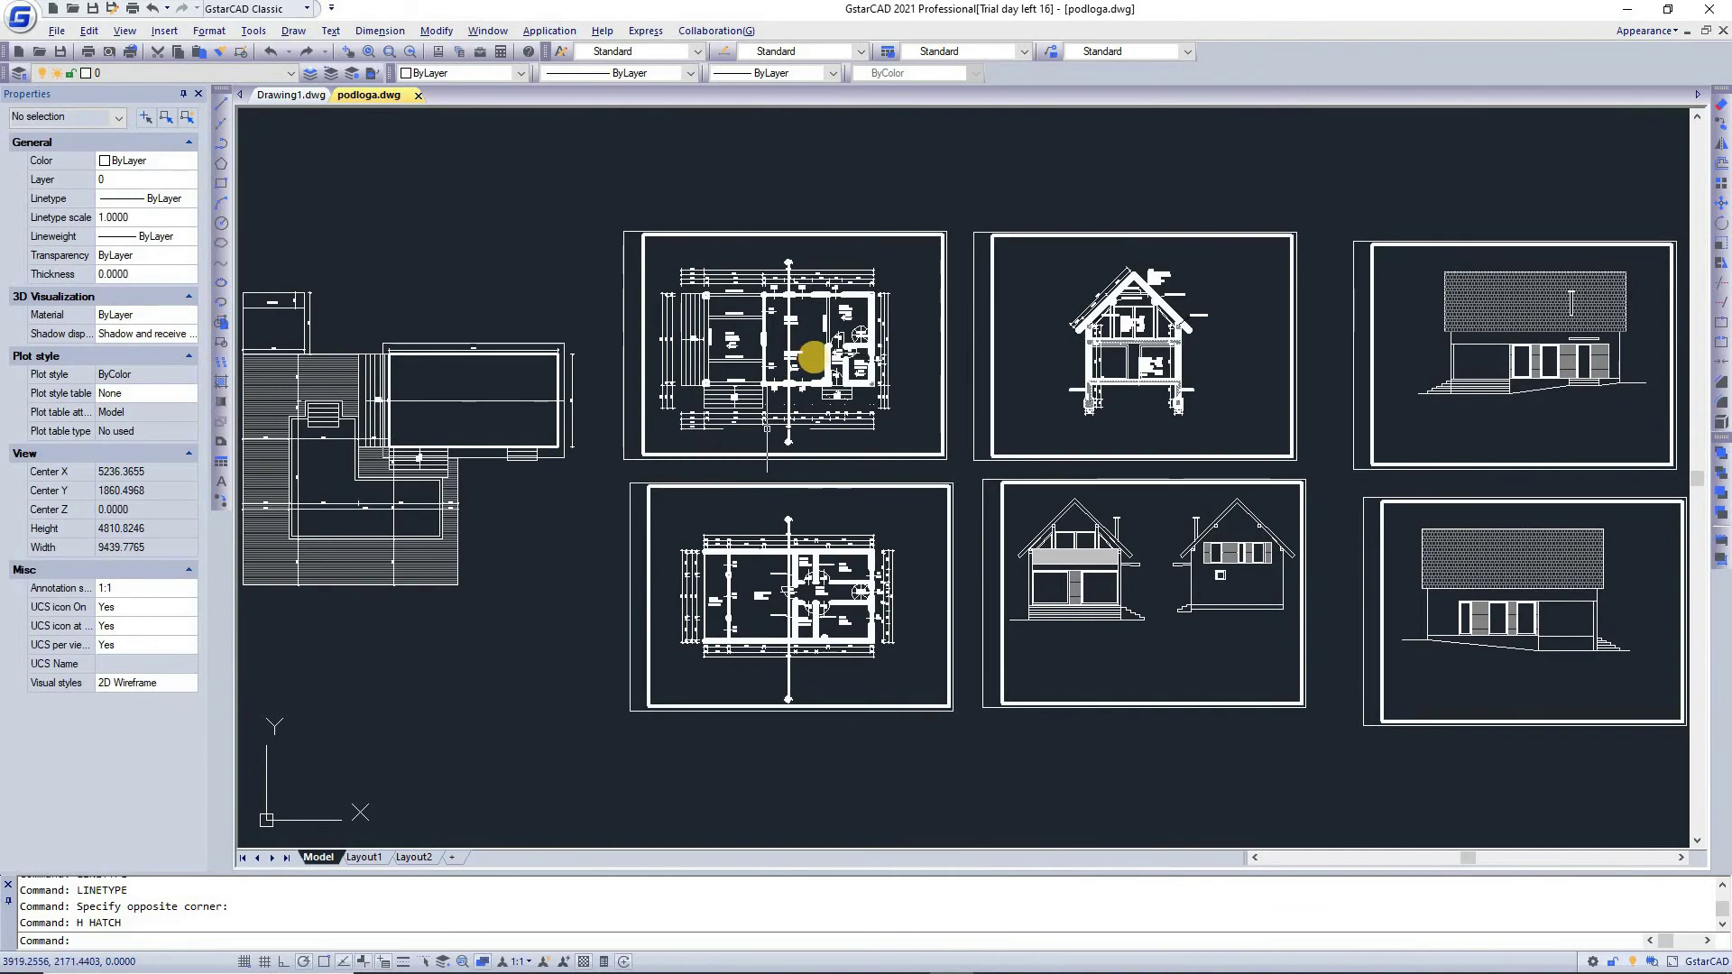
pyautogui.scroll(15, 665, 468)
pyautogui.scroll(-8, 665, 467)
pyautogui.scroll(6, 827, 583)
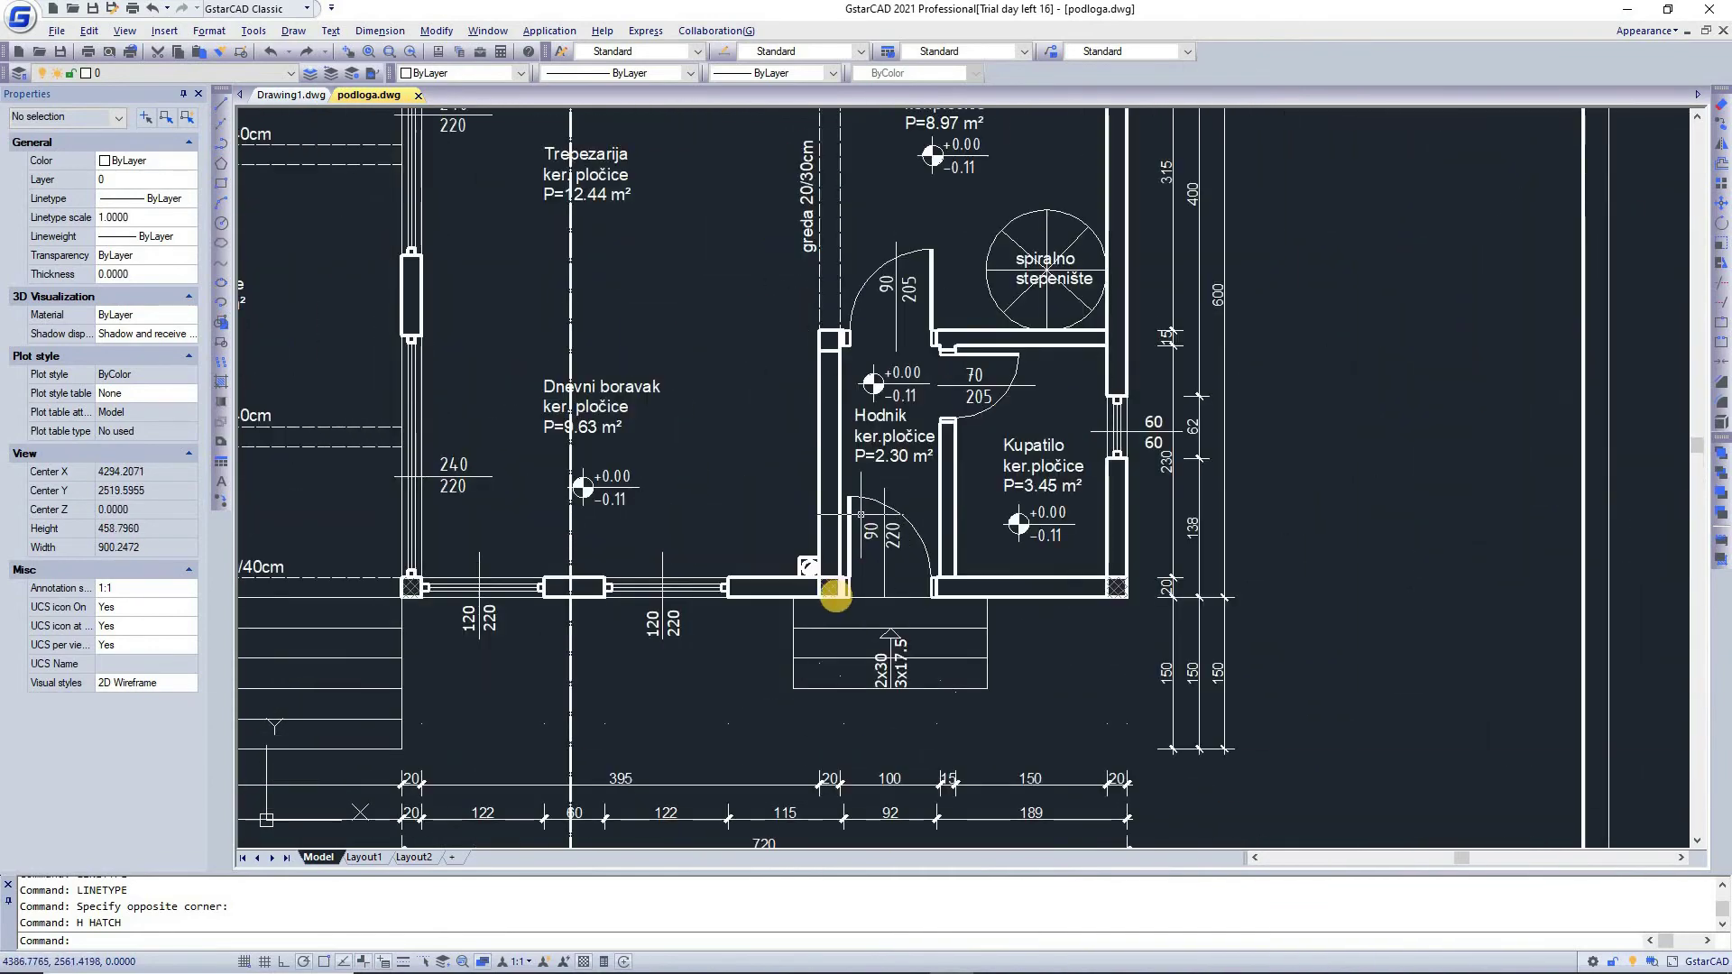
pyautogui.scroll(-3, 787, 453)
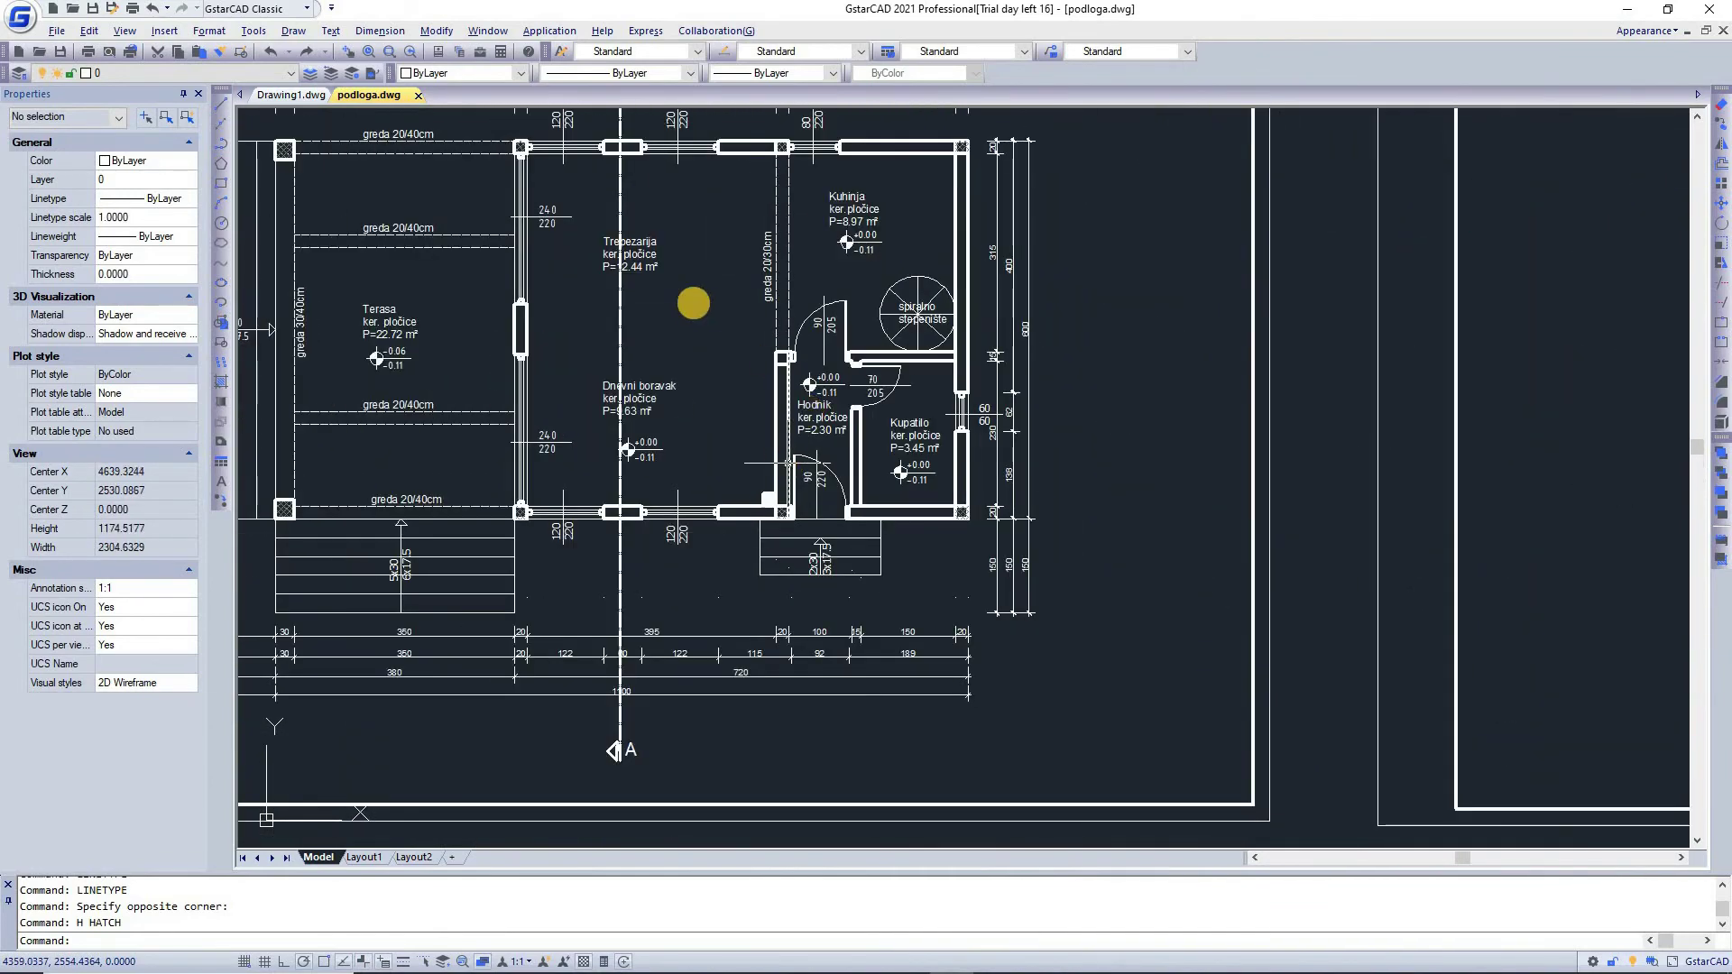
pyautogui.scroll(-10, 692, 293)
pyautogui.scroll(3, 663, 399)
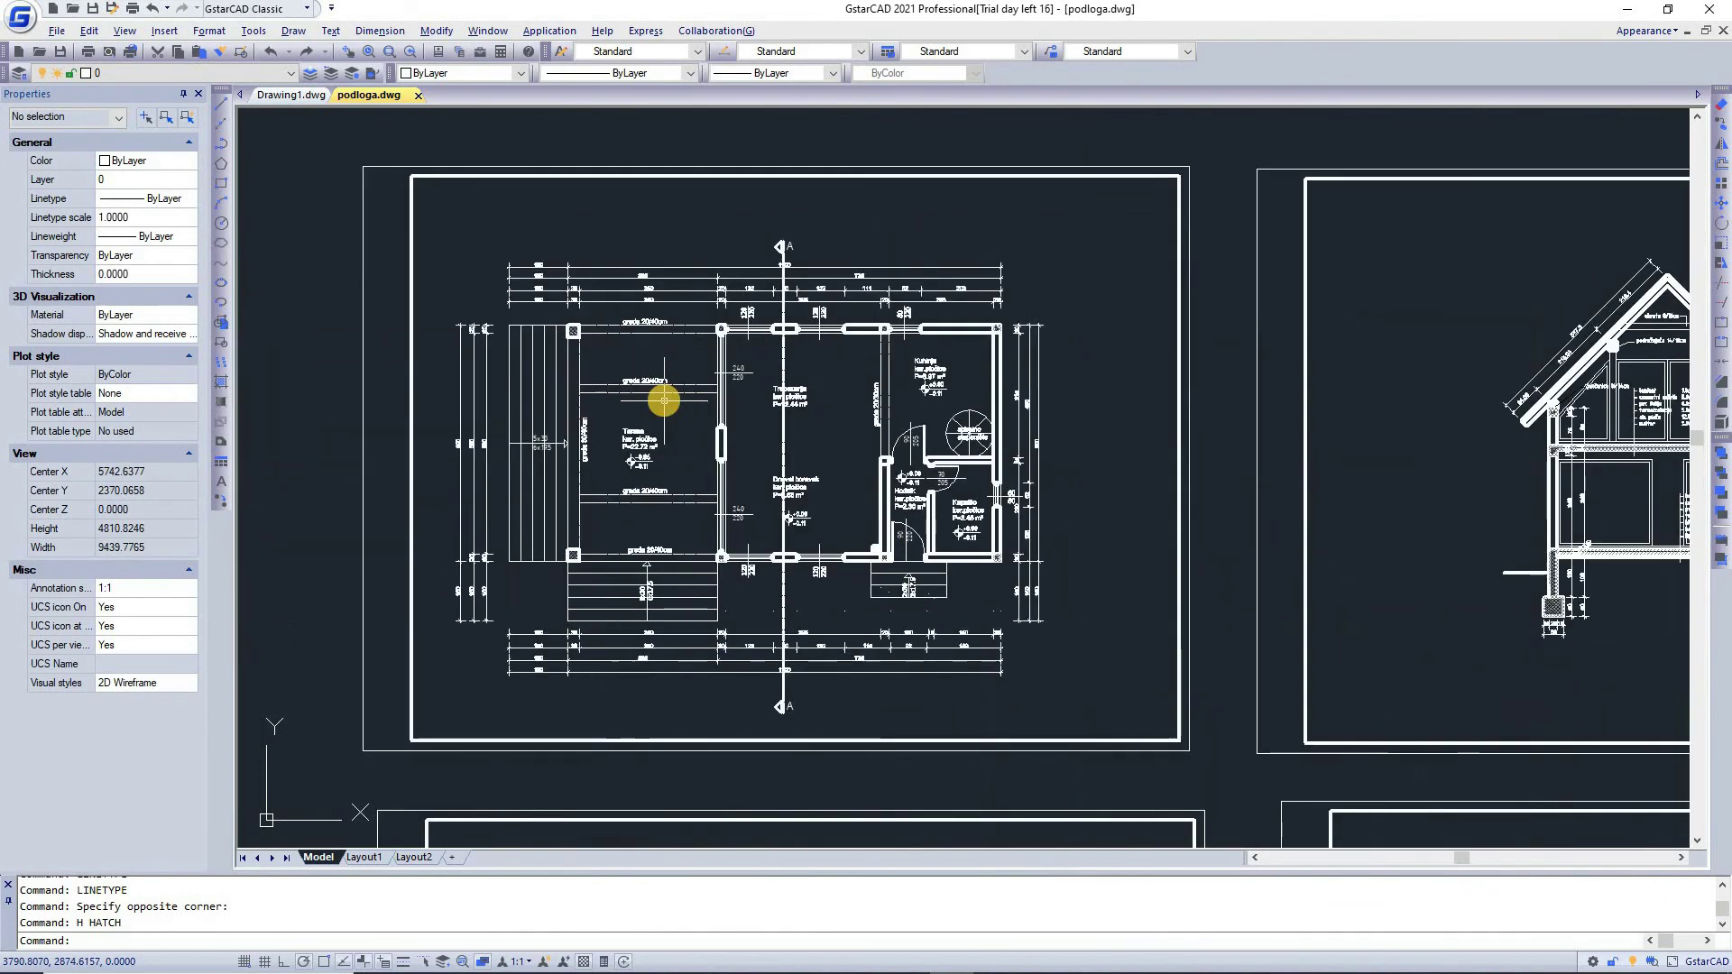
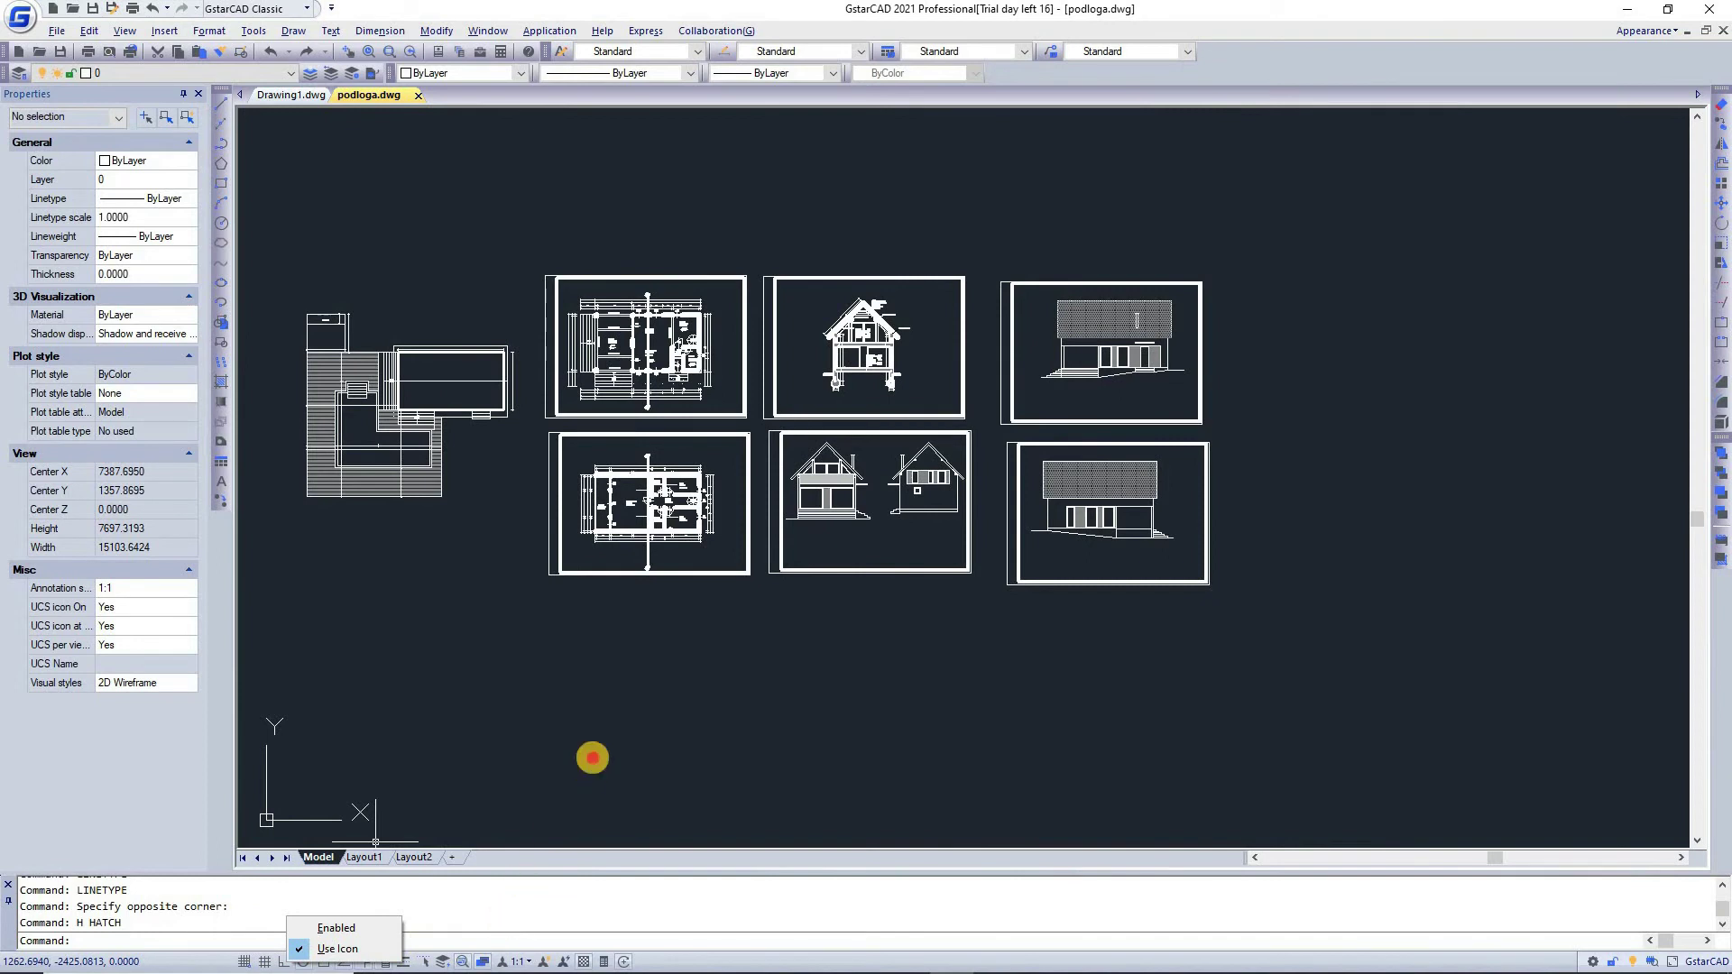
pyautogui.click(515, 702)
pyautogui.click(355, 823)
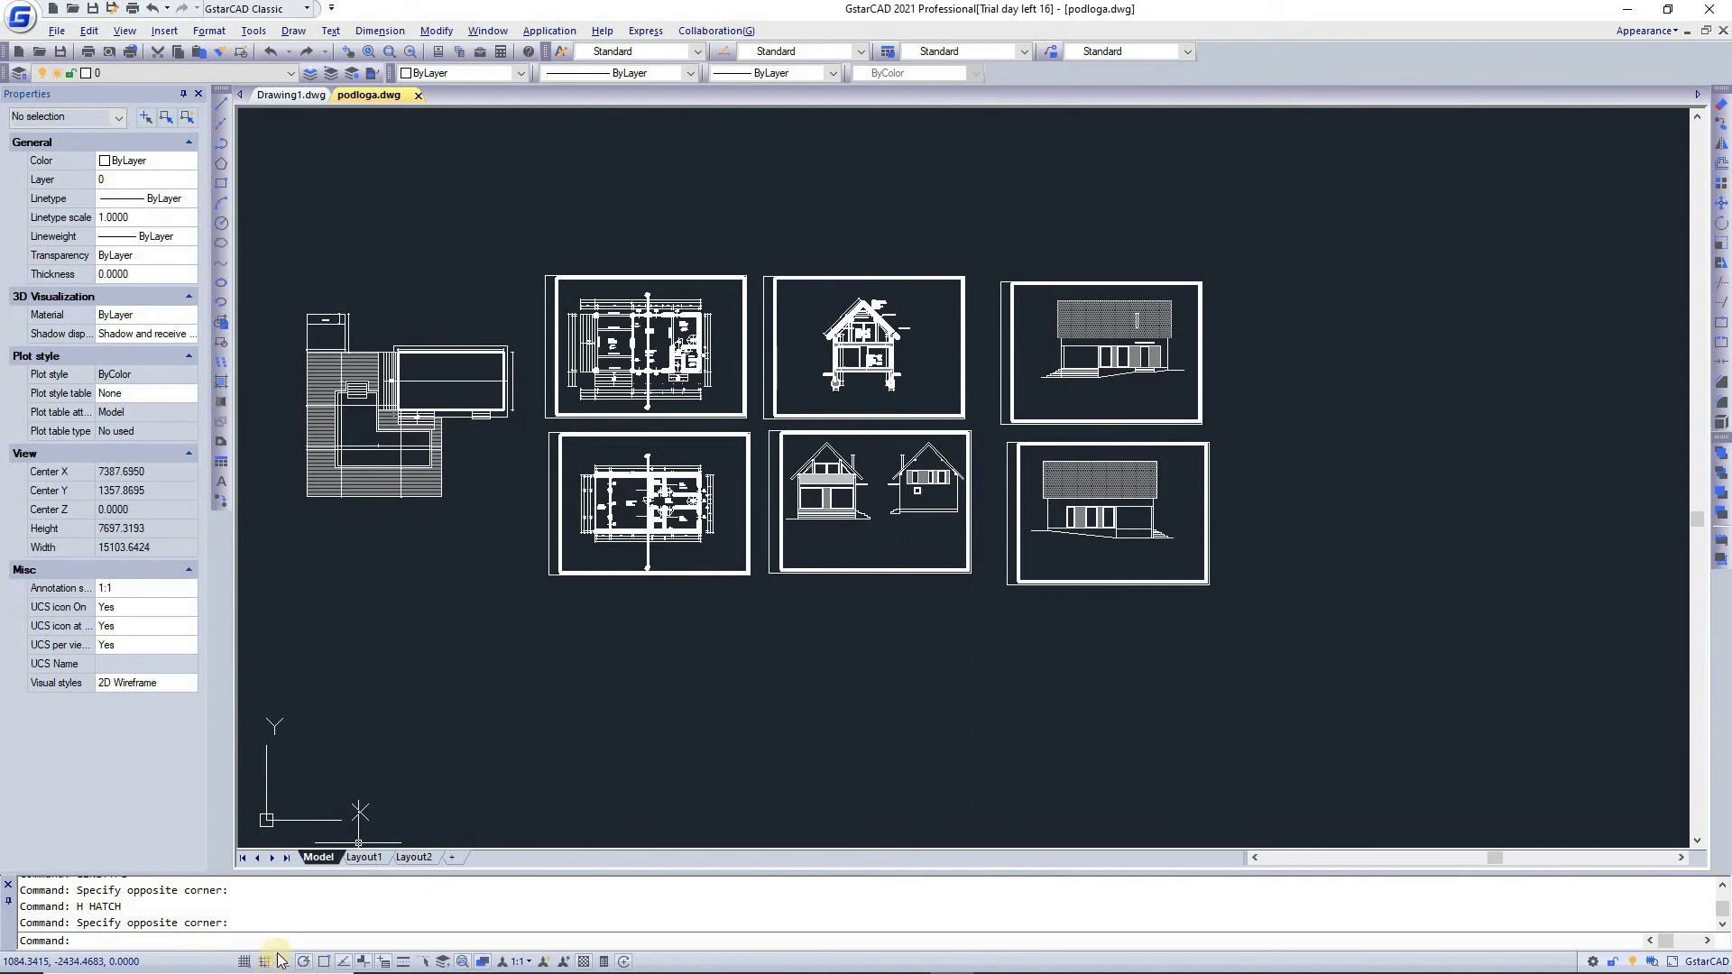
pyautogui.click(344, 961)
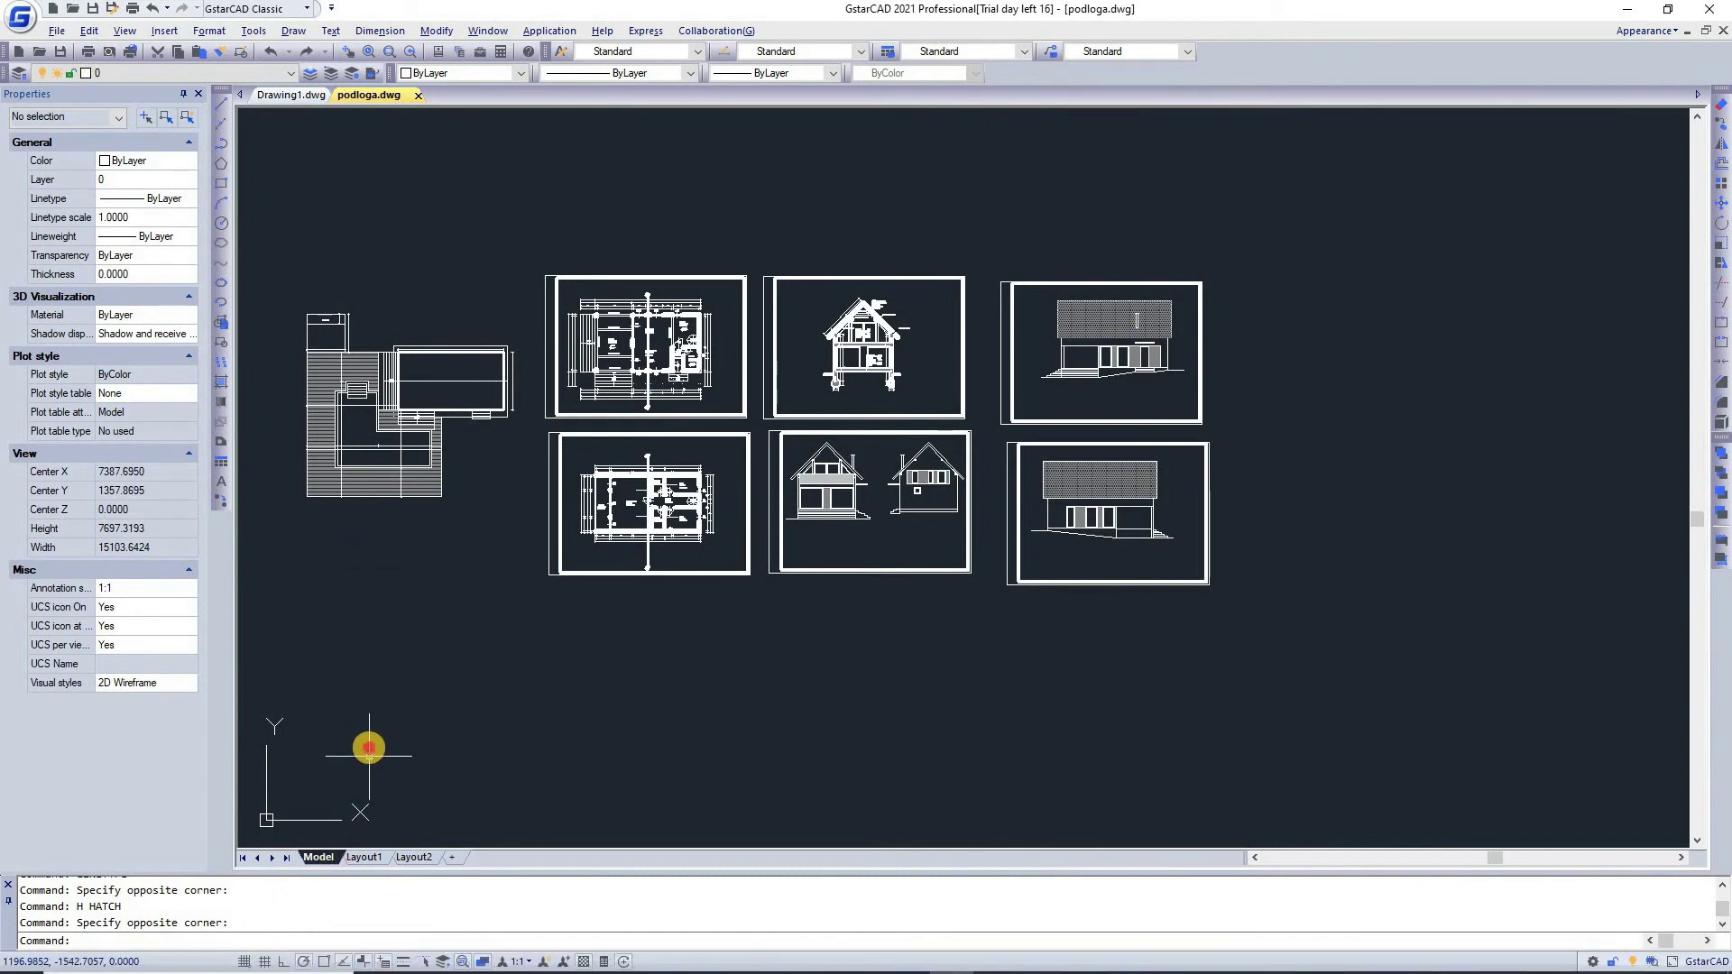
pyautogui.click(321, 546)
pyautogui.click(322, 539)
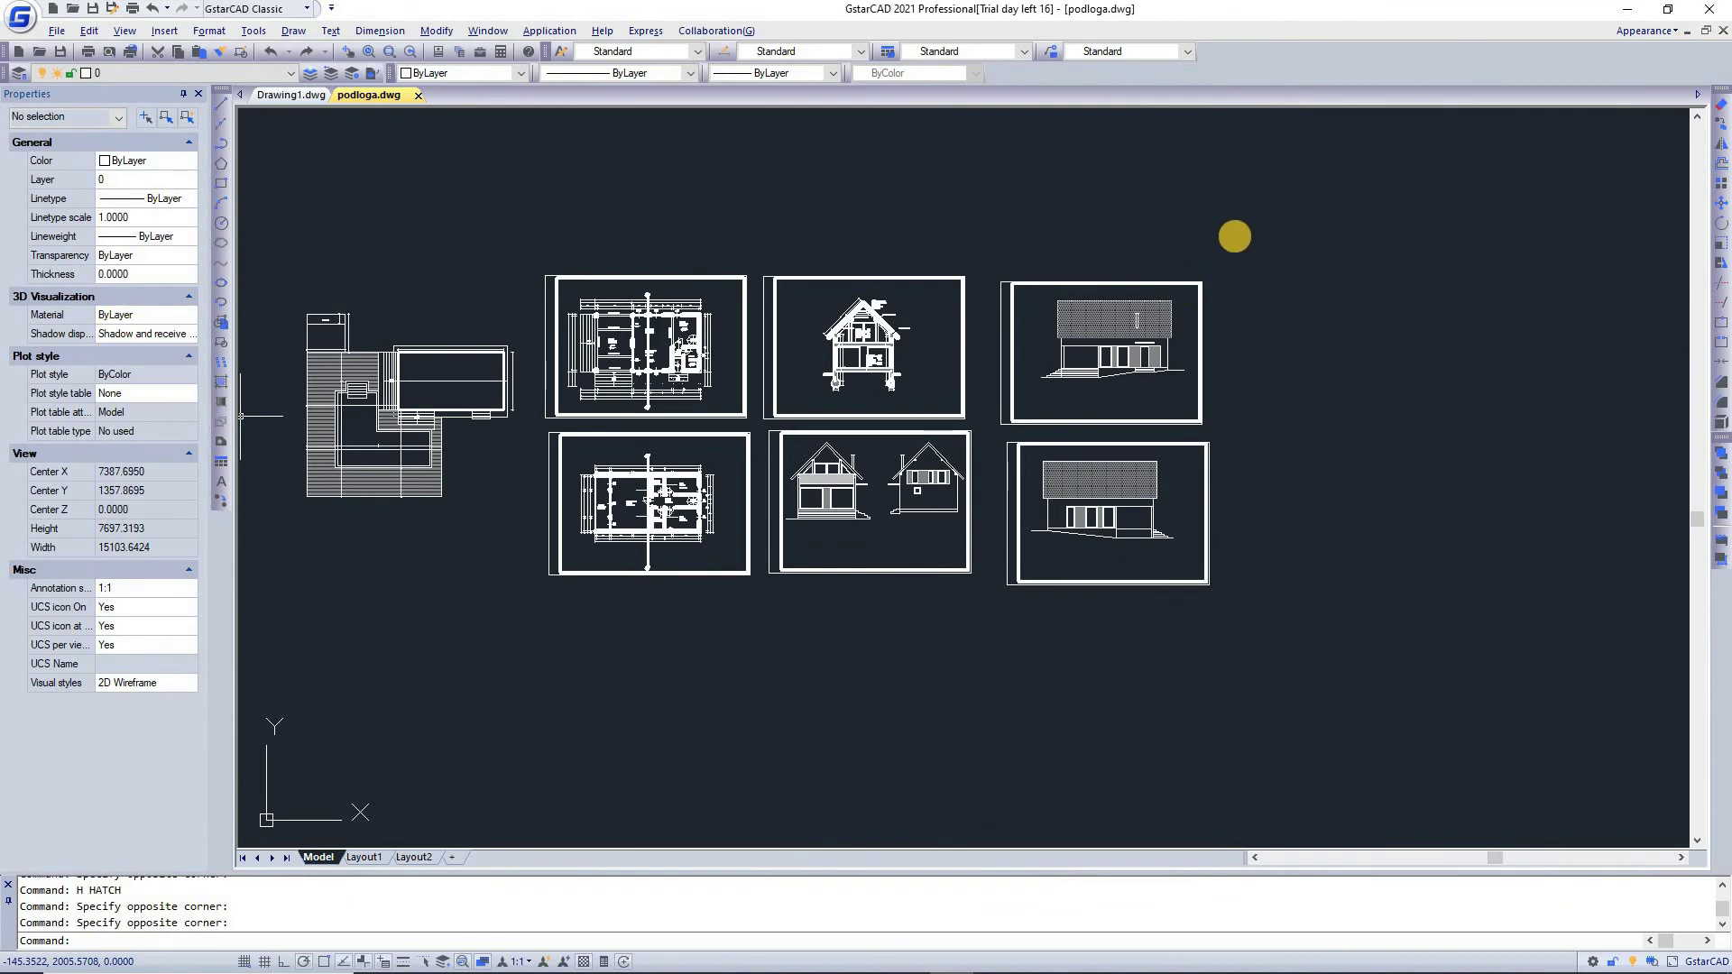
pyautogui.click(1235, 237)
pyautogui.click(541, 577)
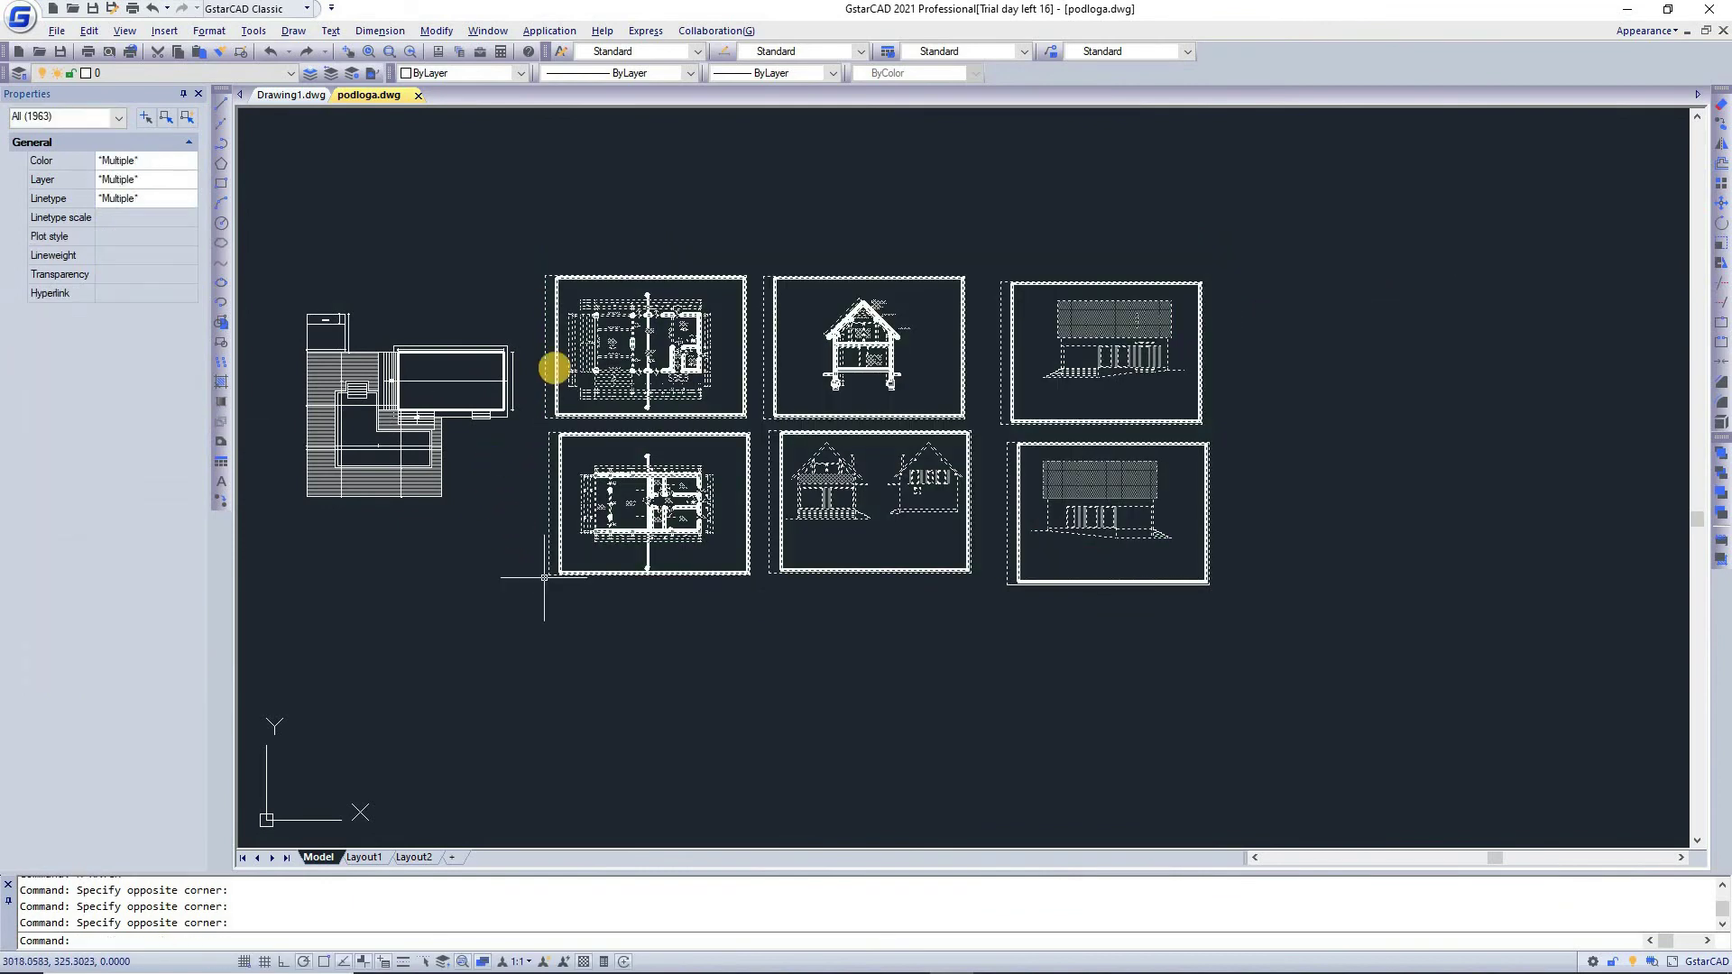
pyautogui.press('Escape')
# - Select the vertical dash-dot section line running through the Trepezarija and Dnevni boravak rooms with a crossing window
pyautogui.scroll(10, 636, 329)
pyautogui.click(693, 332)
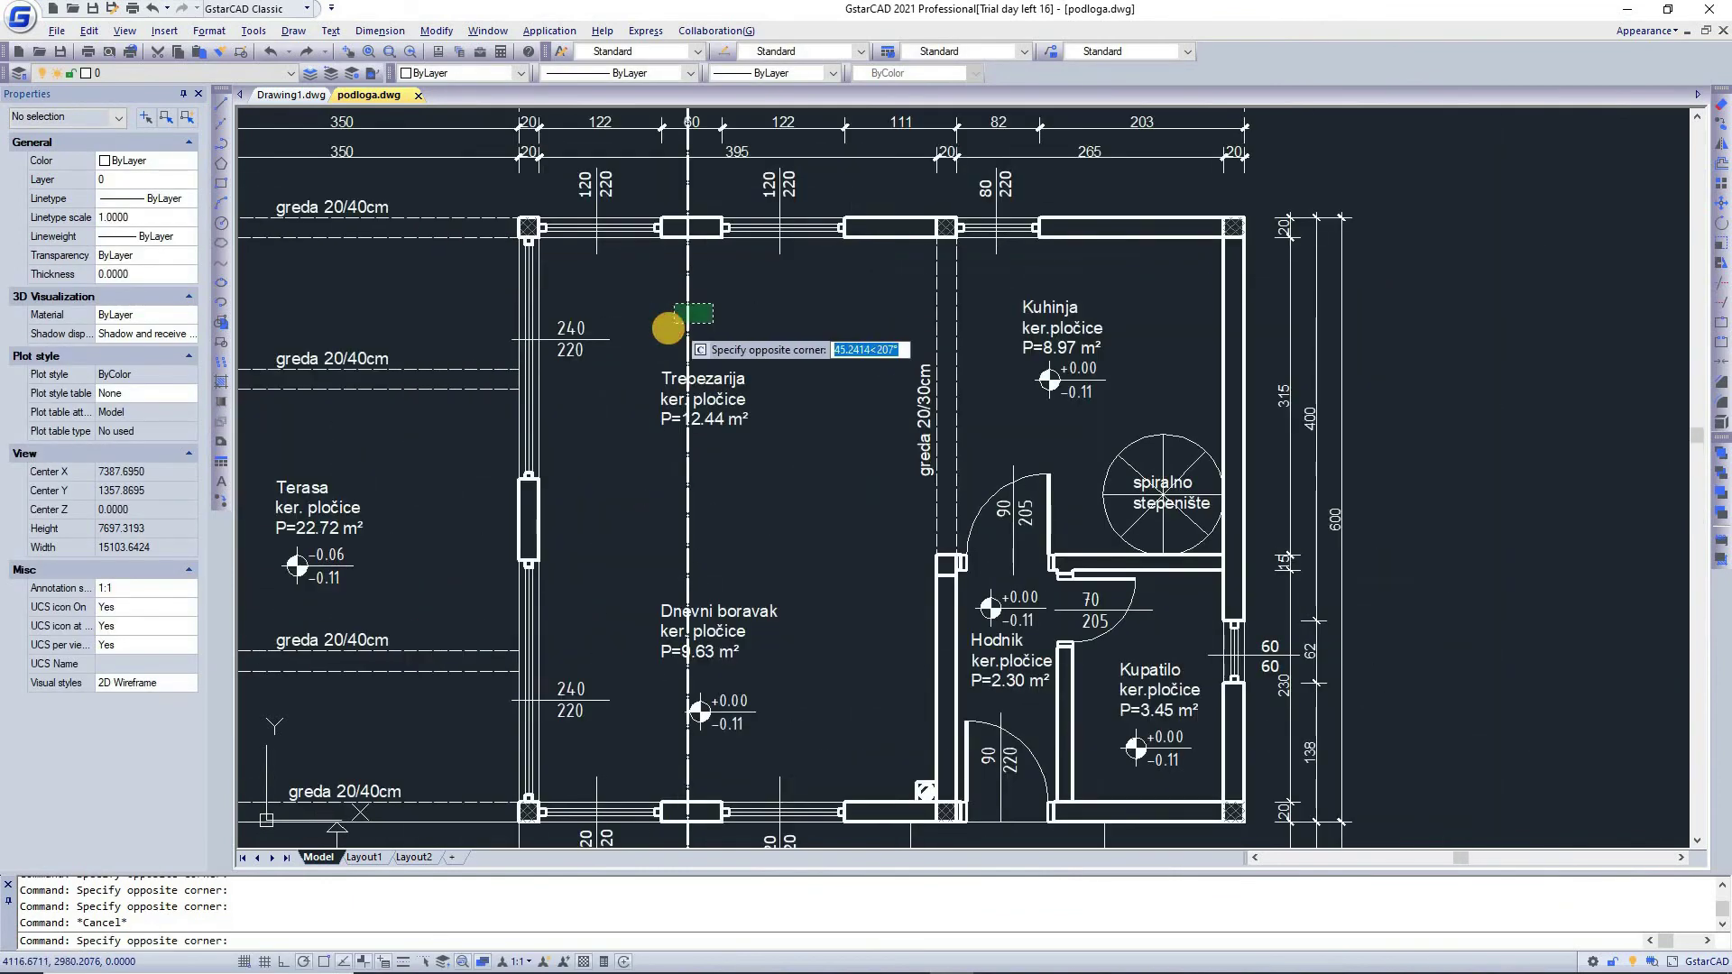
pyautogui.click(668, 328)
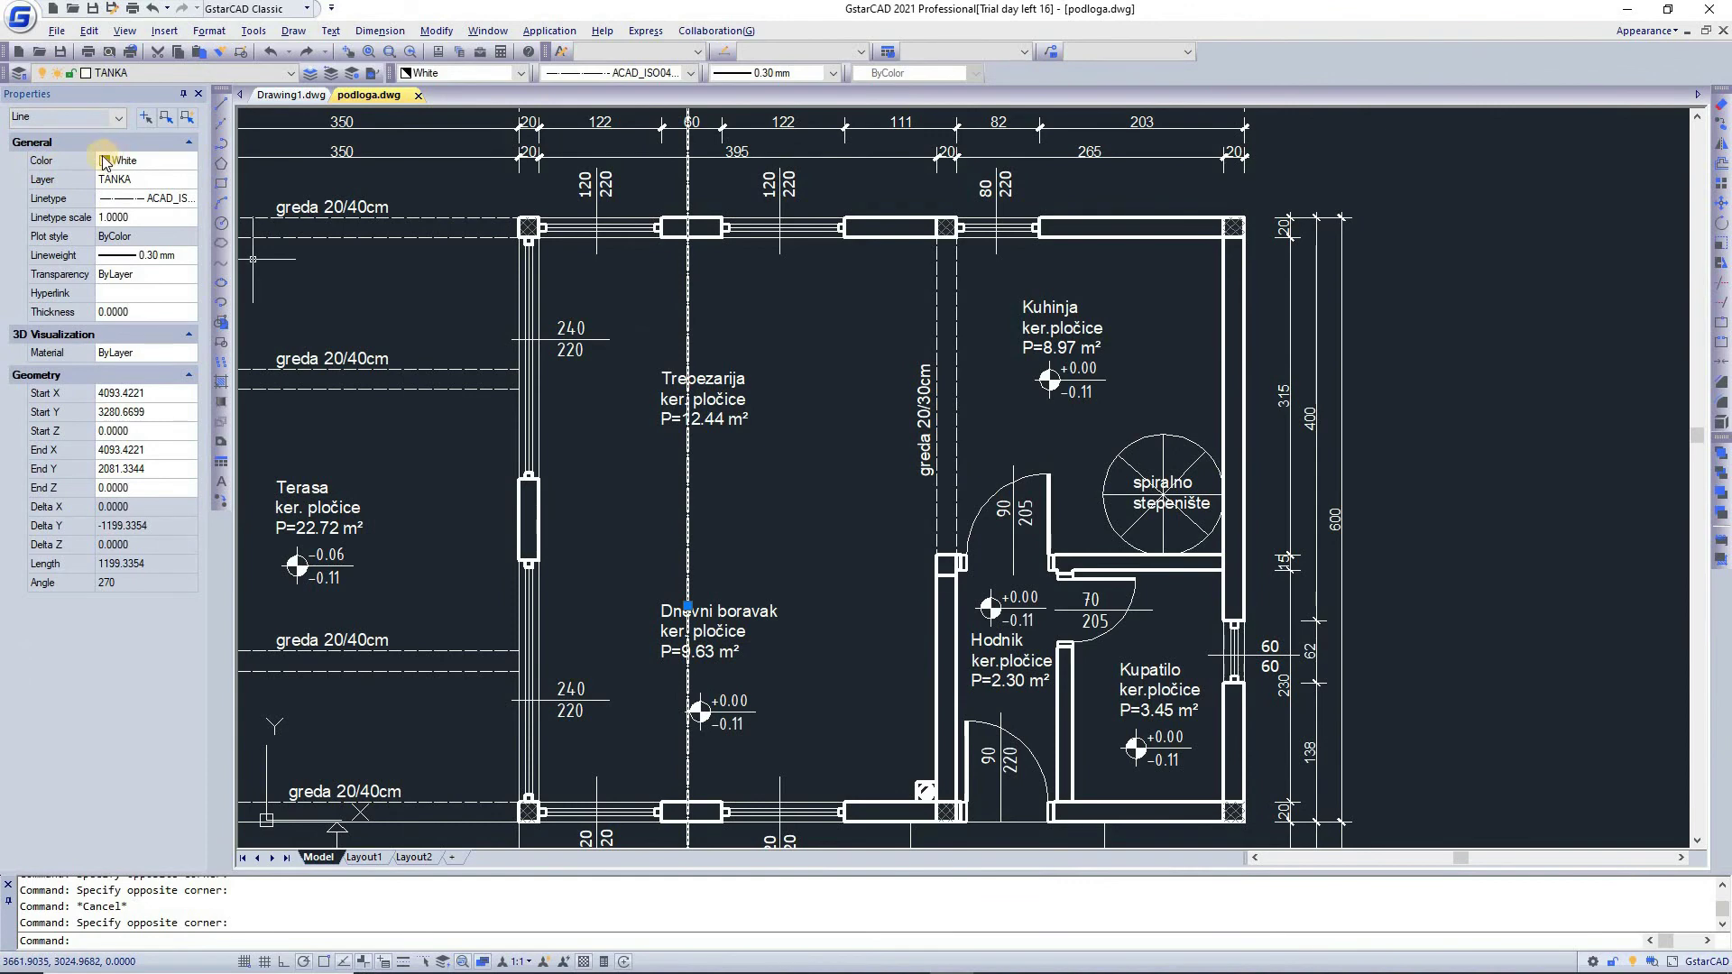
# - Try a 0.05 mm lineweight on the selected vertical section line, and set it back to 0.30 mm
pyautogui.click(142, 256)
pyautogui.click(144, 255)
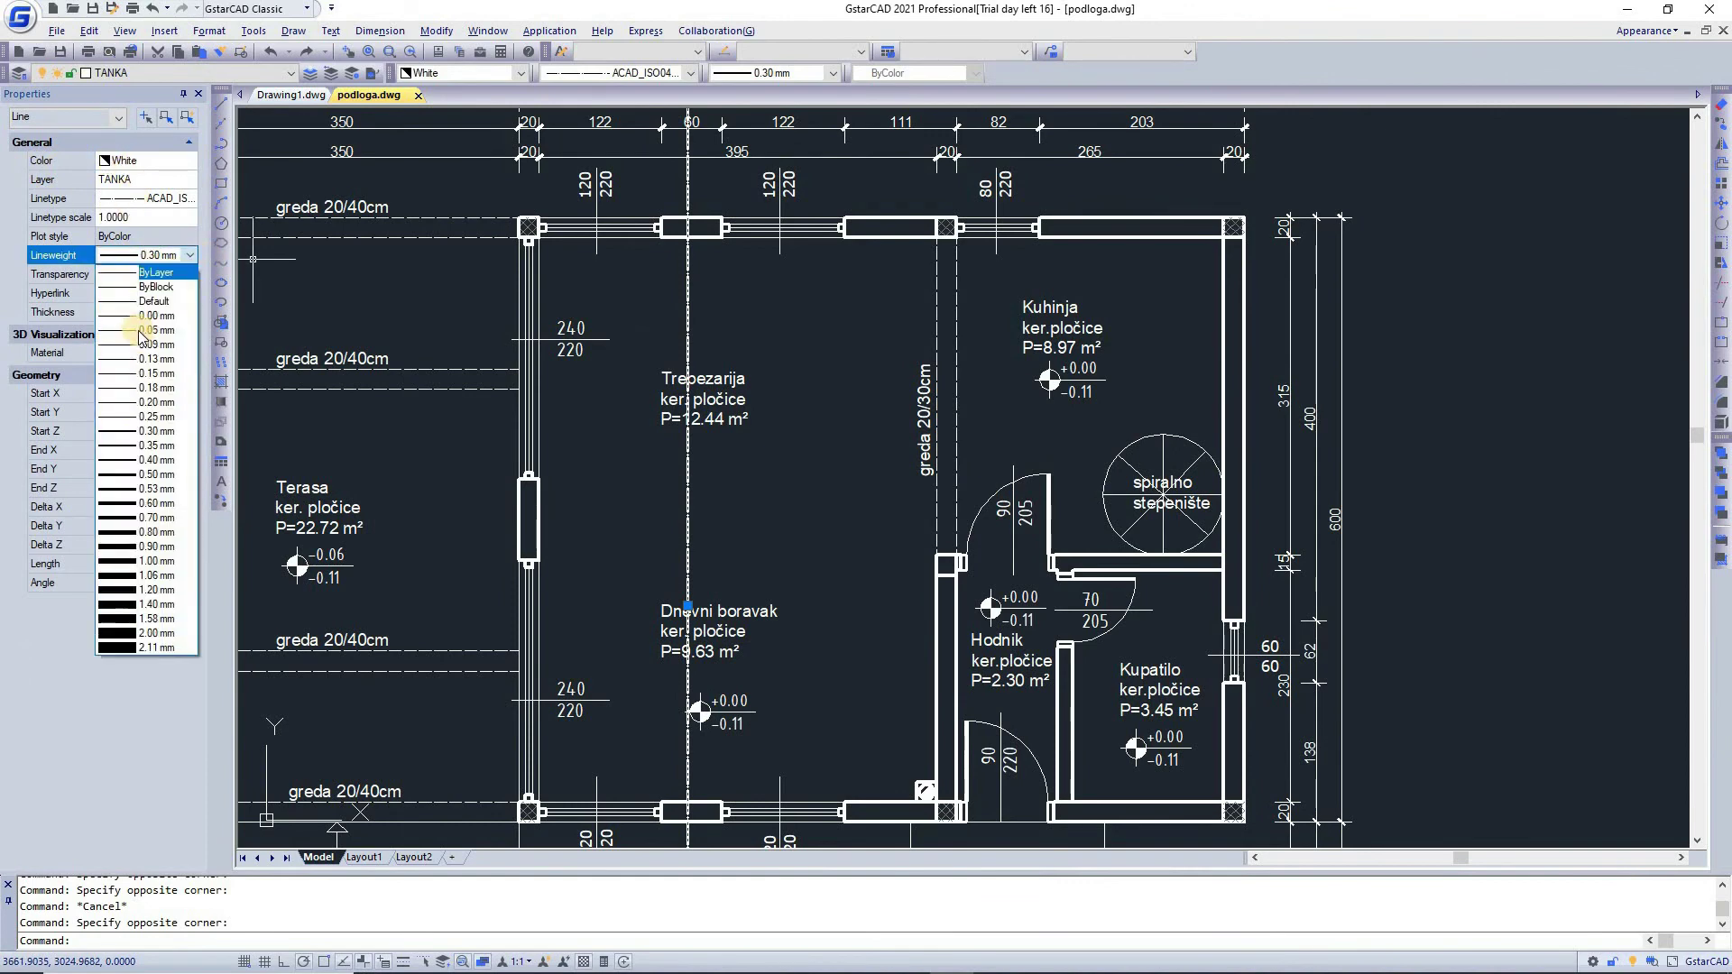
pyautogui.click(156, 329)
pyautogui.scroll(8, 712, 338)
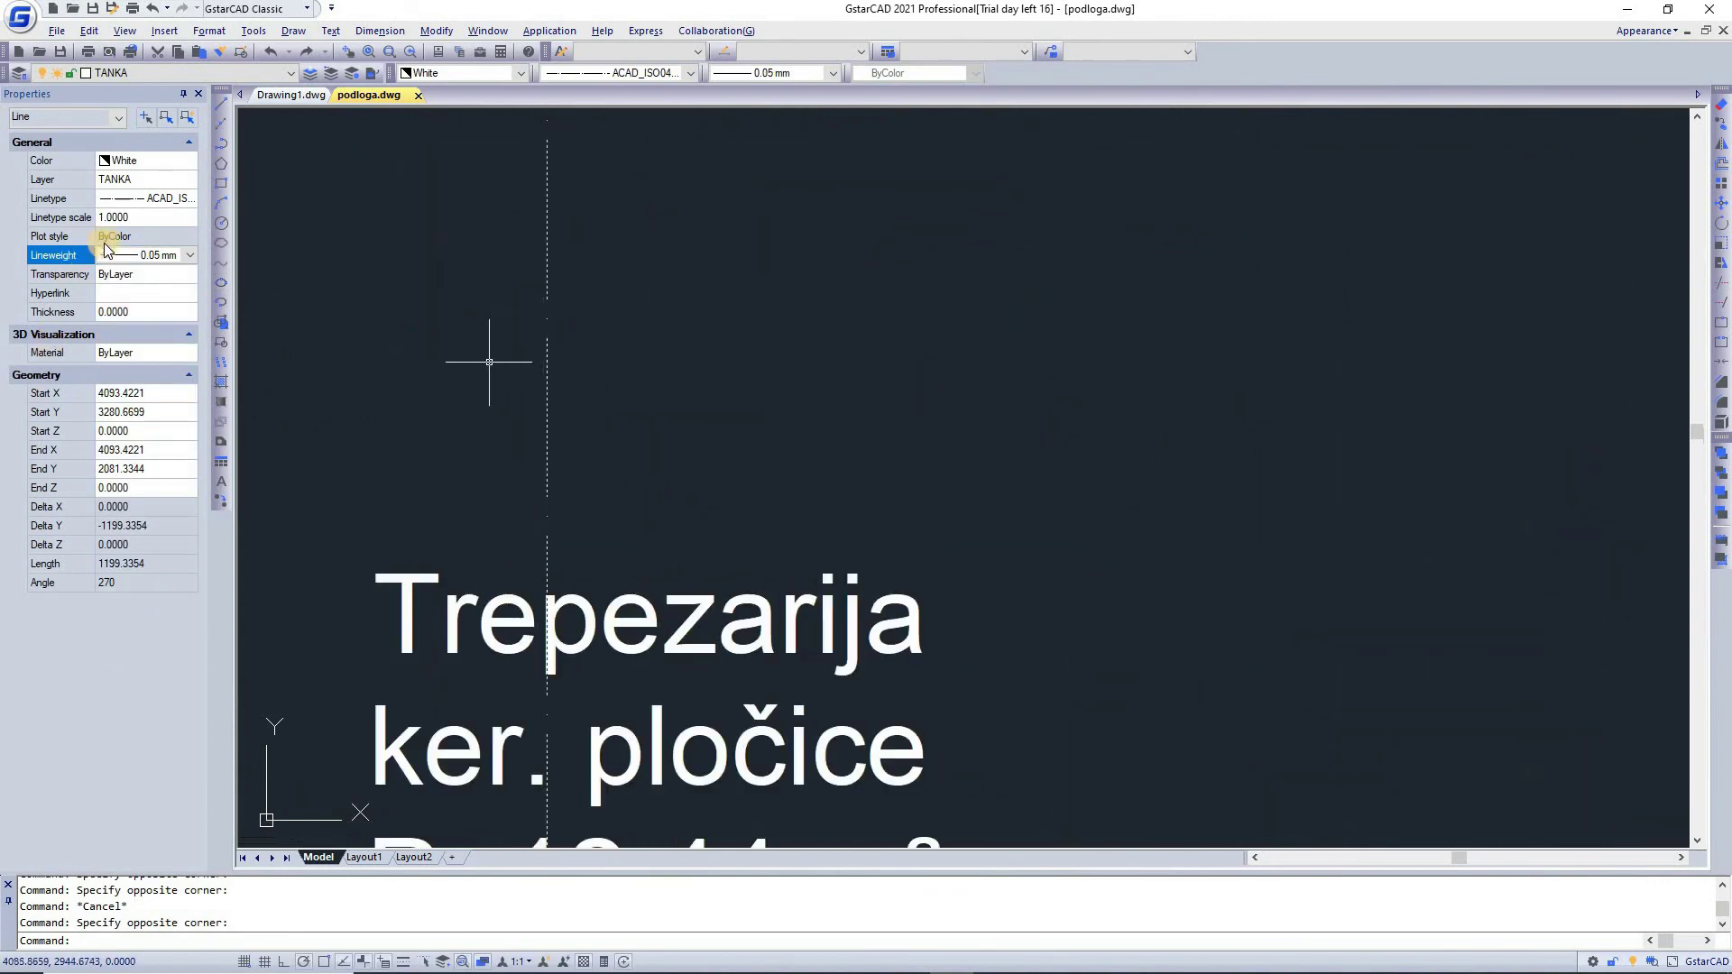
pyautogui.click(172, 255)
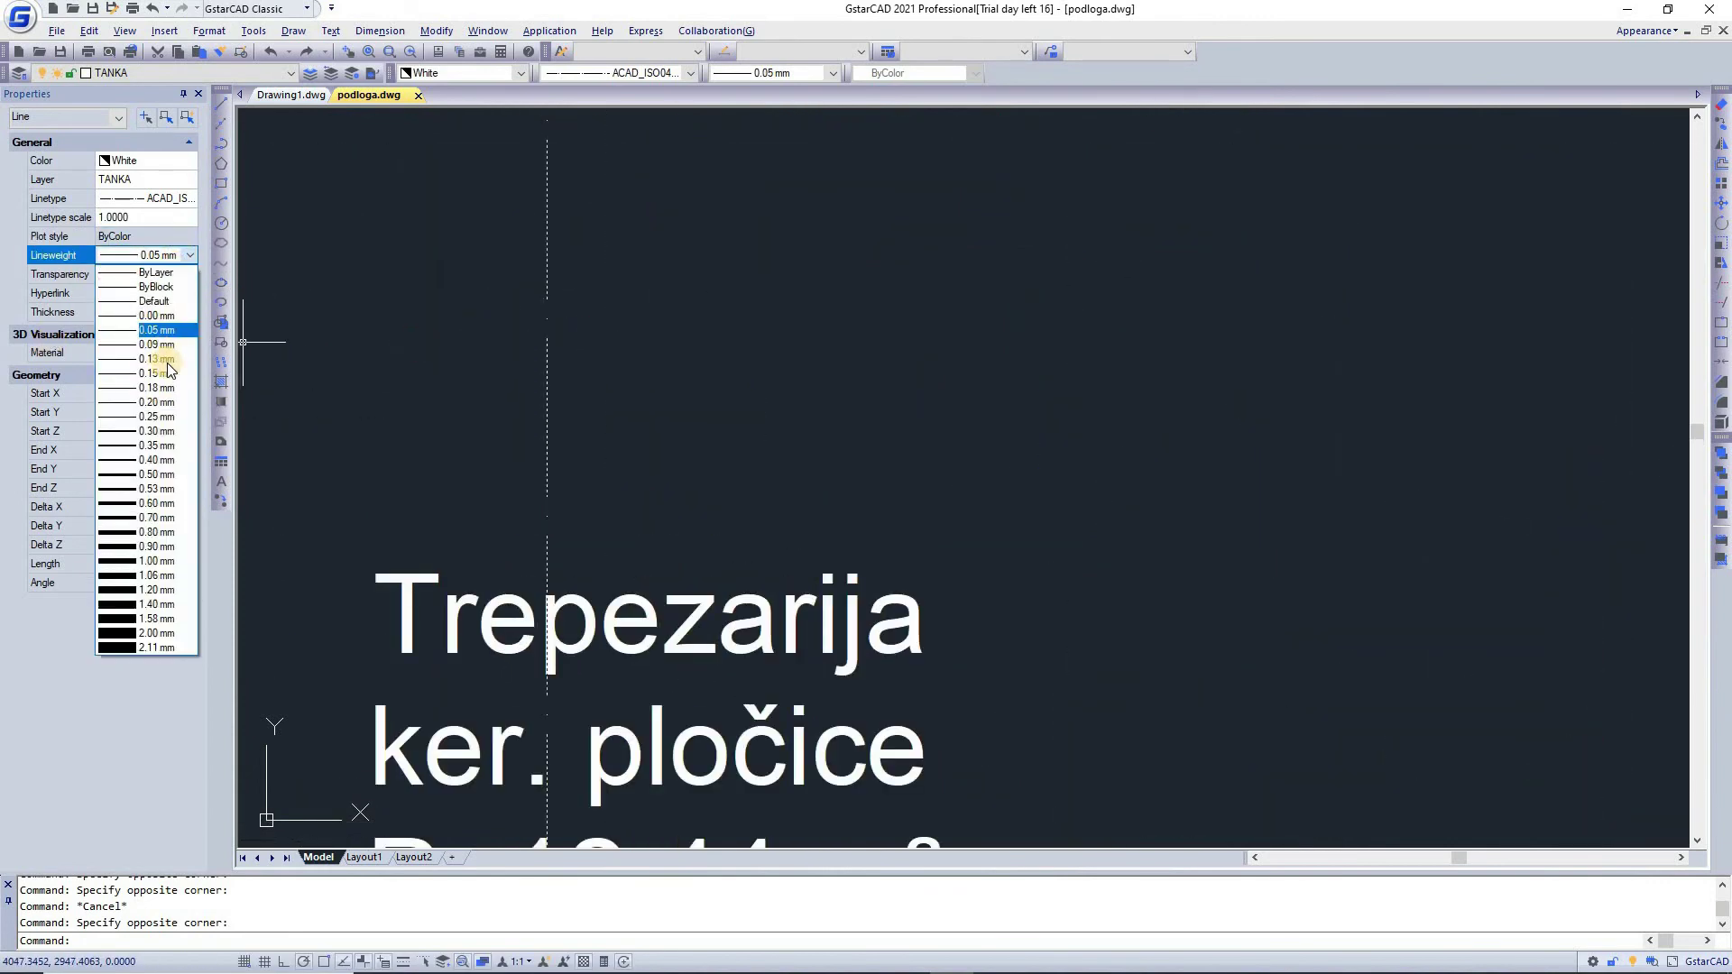
pyautogui.click(156, 432)
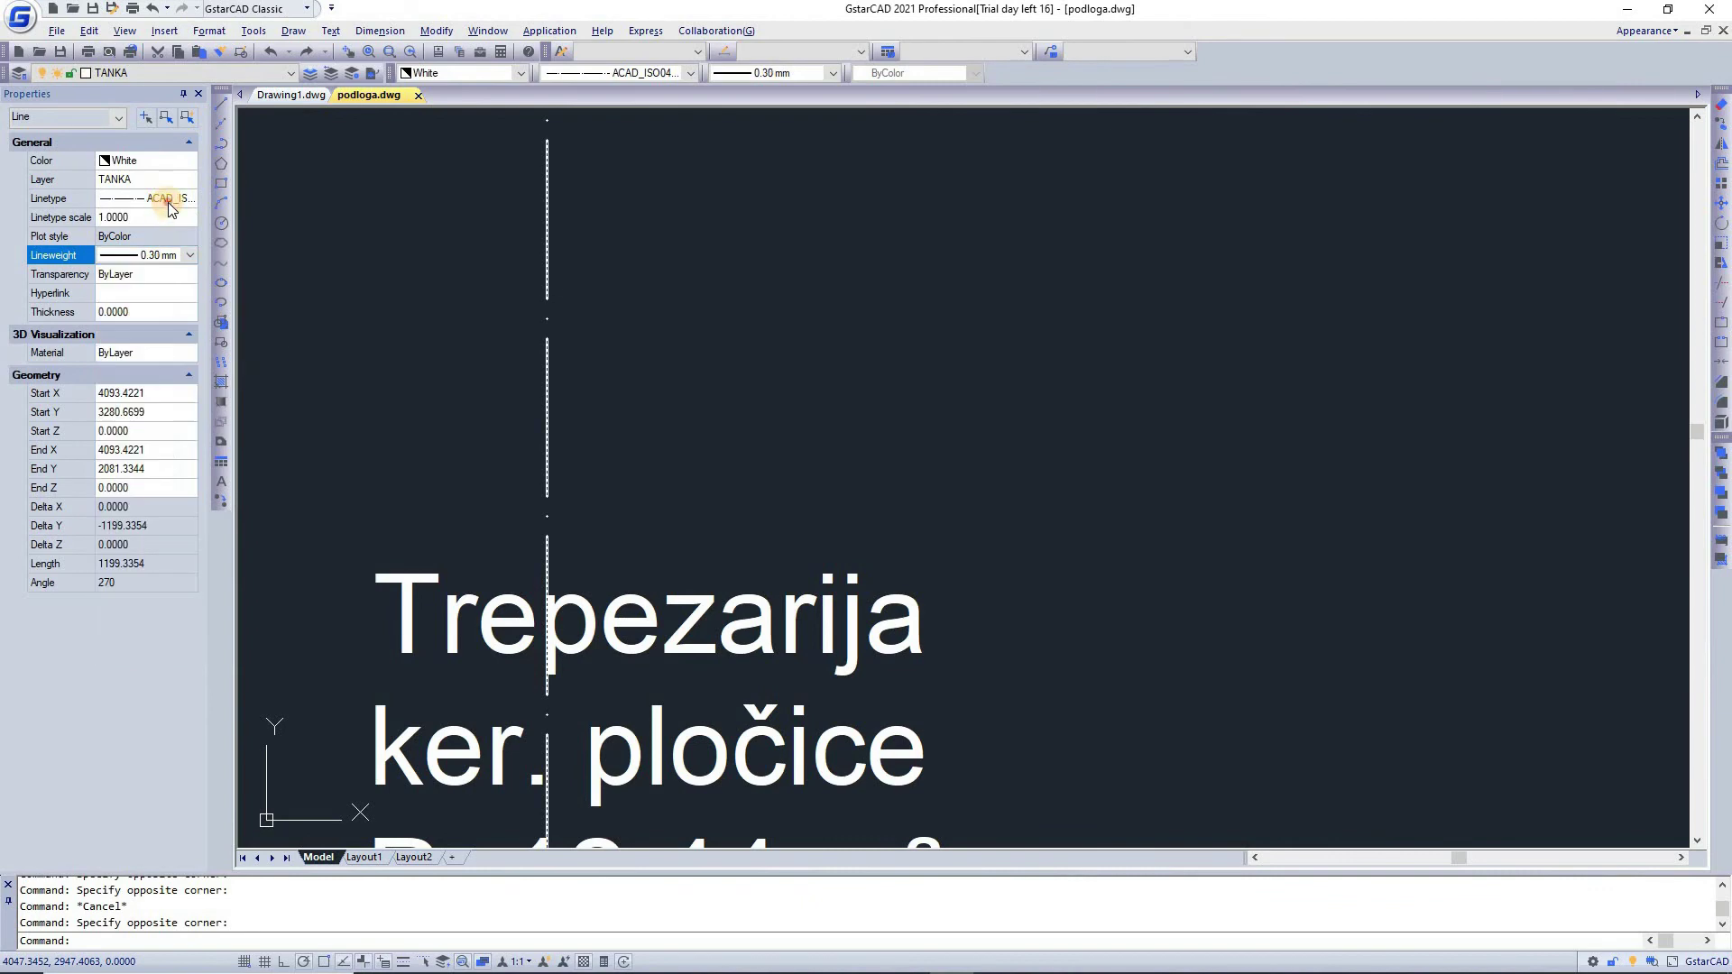
# - Try the ByBlock linetype on the selected section line, and restore its ACAD_ISO04 dash-dot linetype
pyautogui.click(176, 198)
pyautogui.click(189, 199)
pyautogui.click(149, 231)
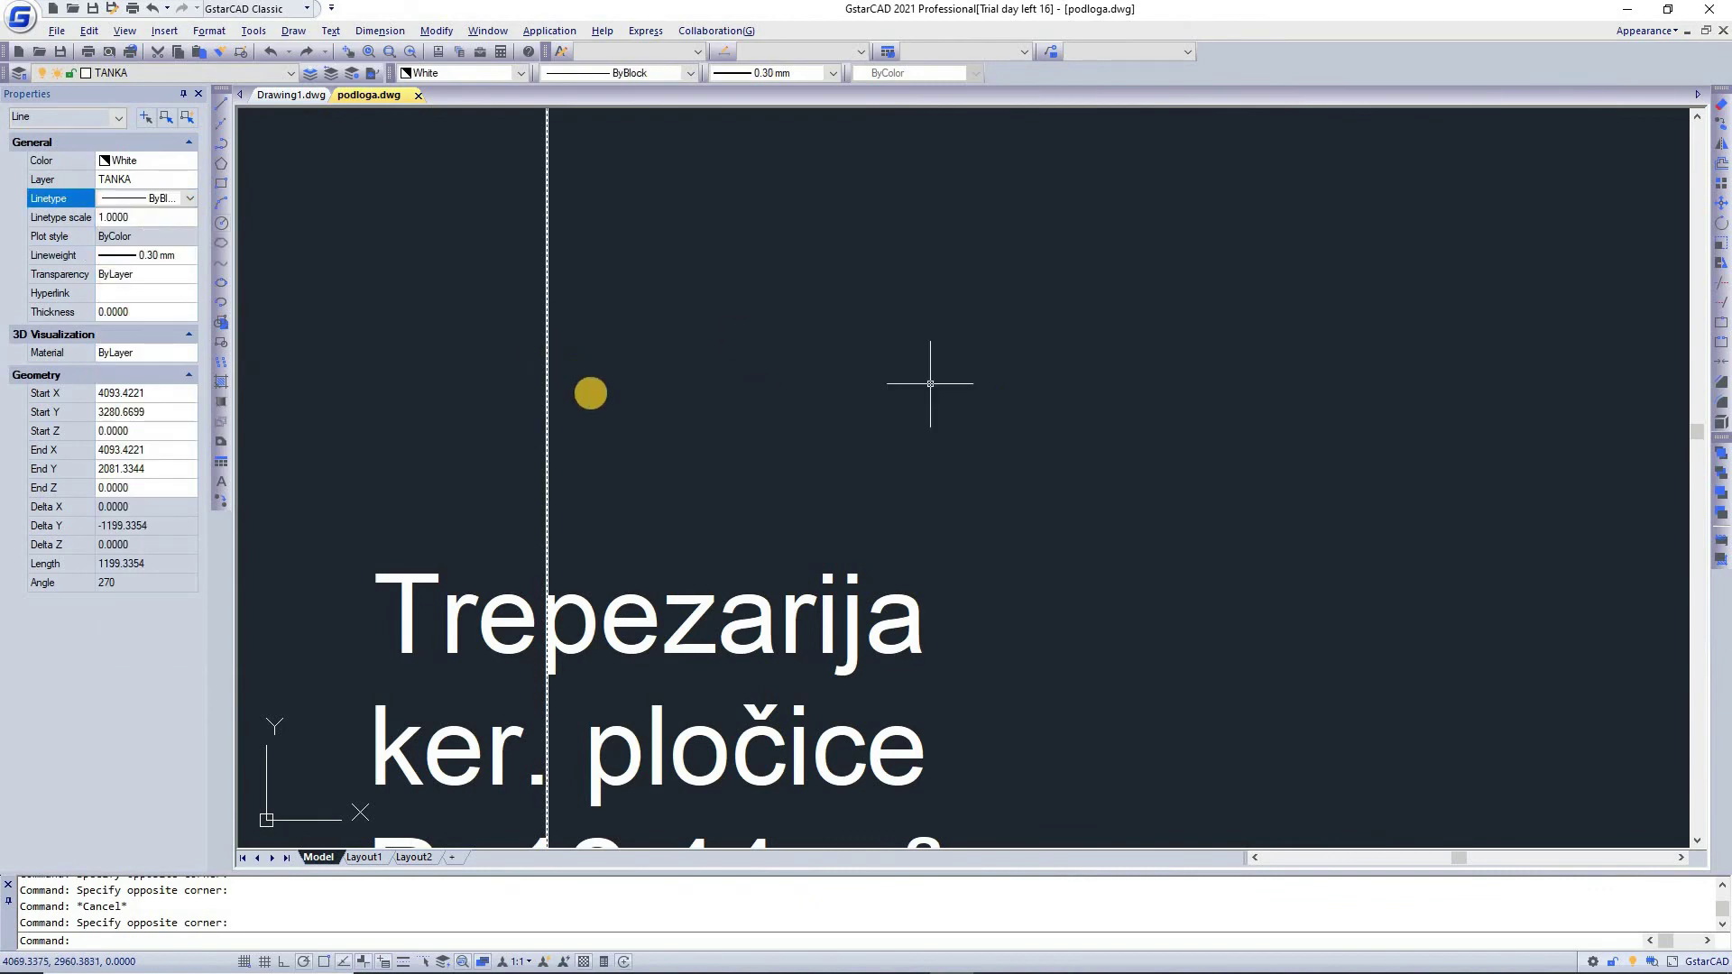
pyautogui.scroll(-5, 587, 419)
pyautogui.scroll(-3, 587, 419)
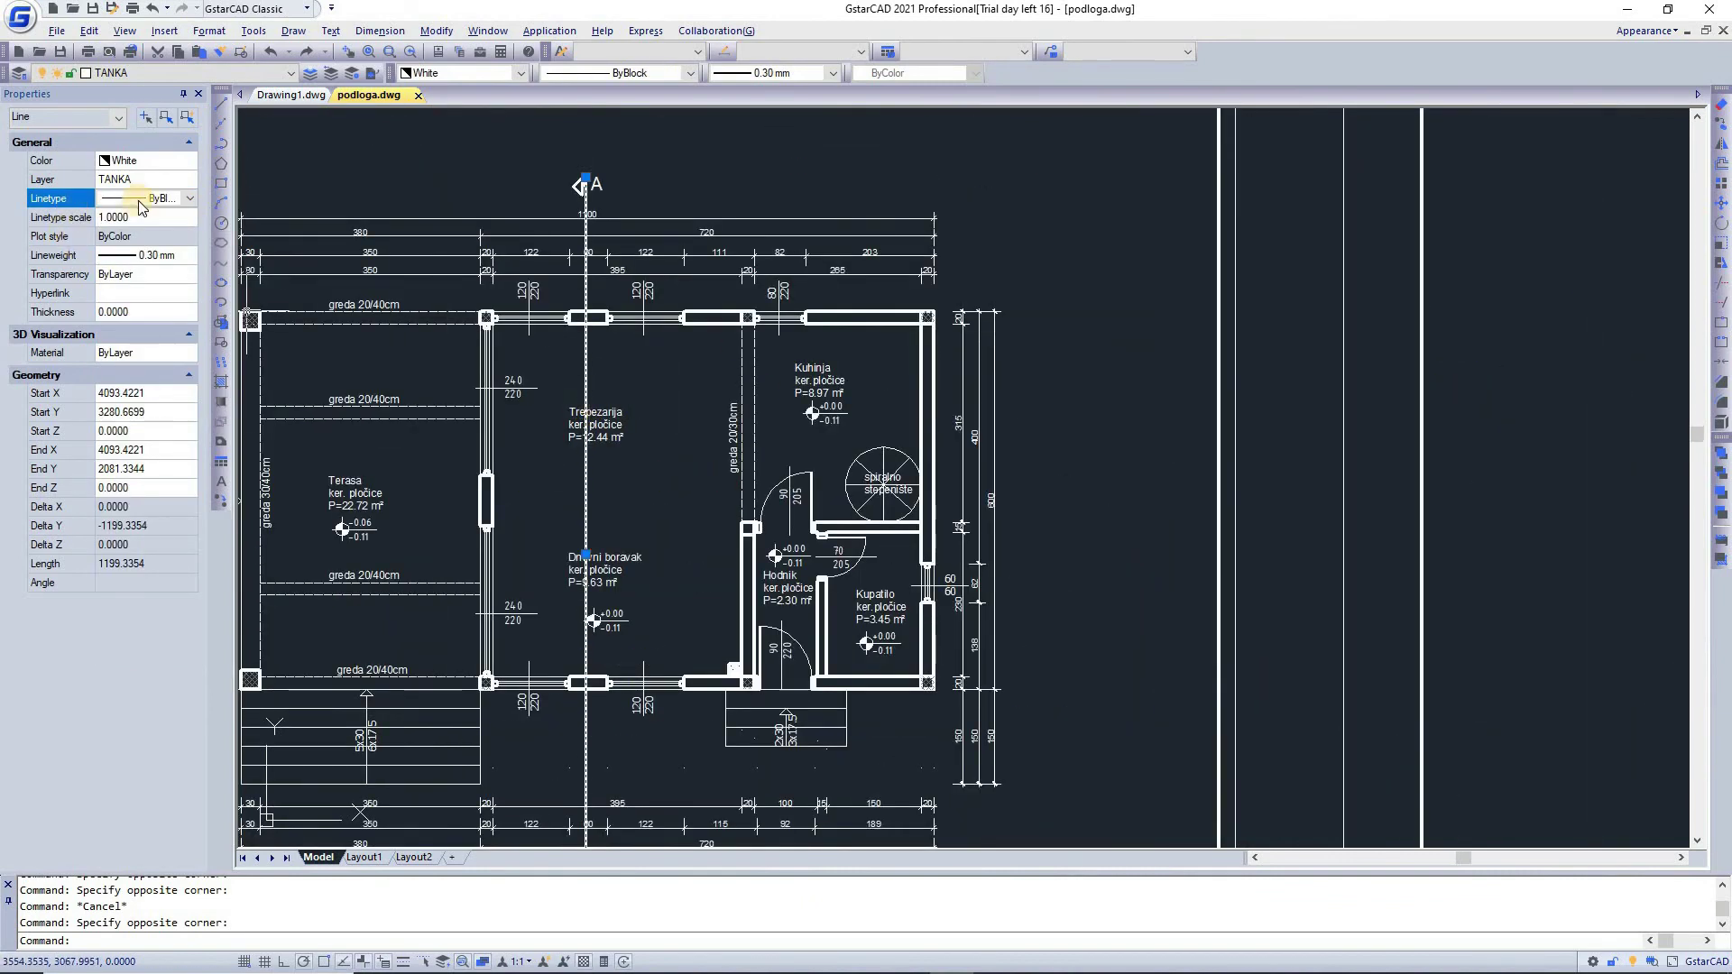
pyautogui.click(175, 198)
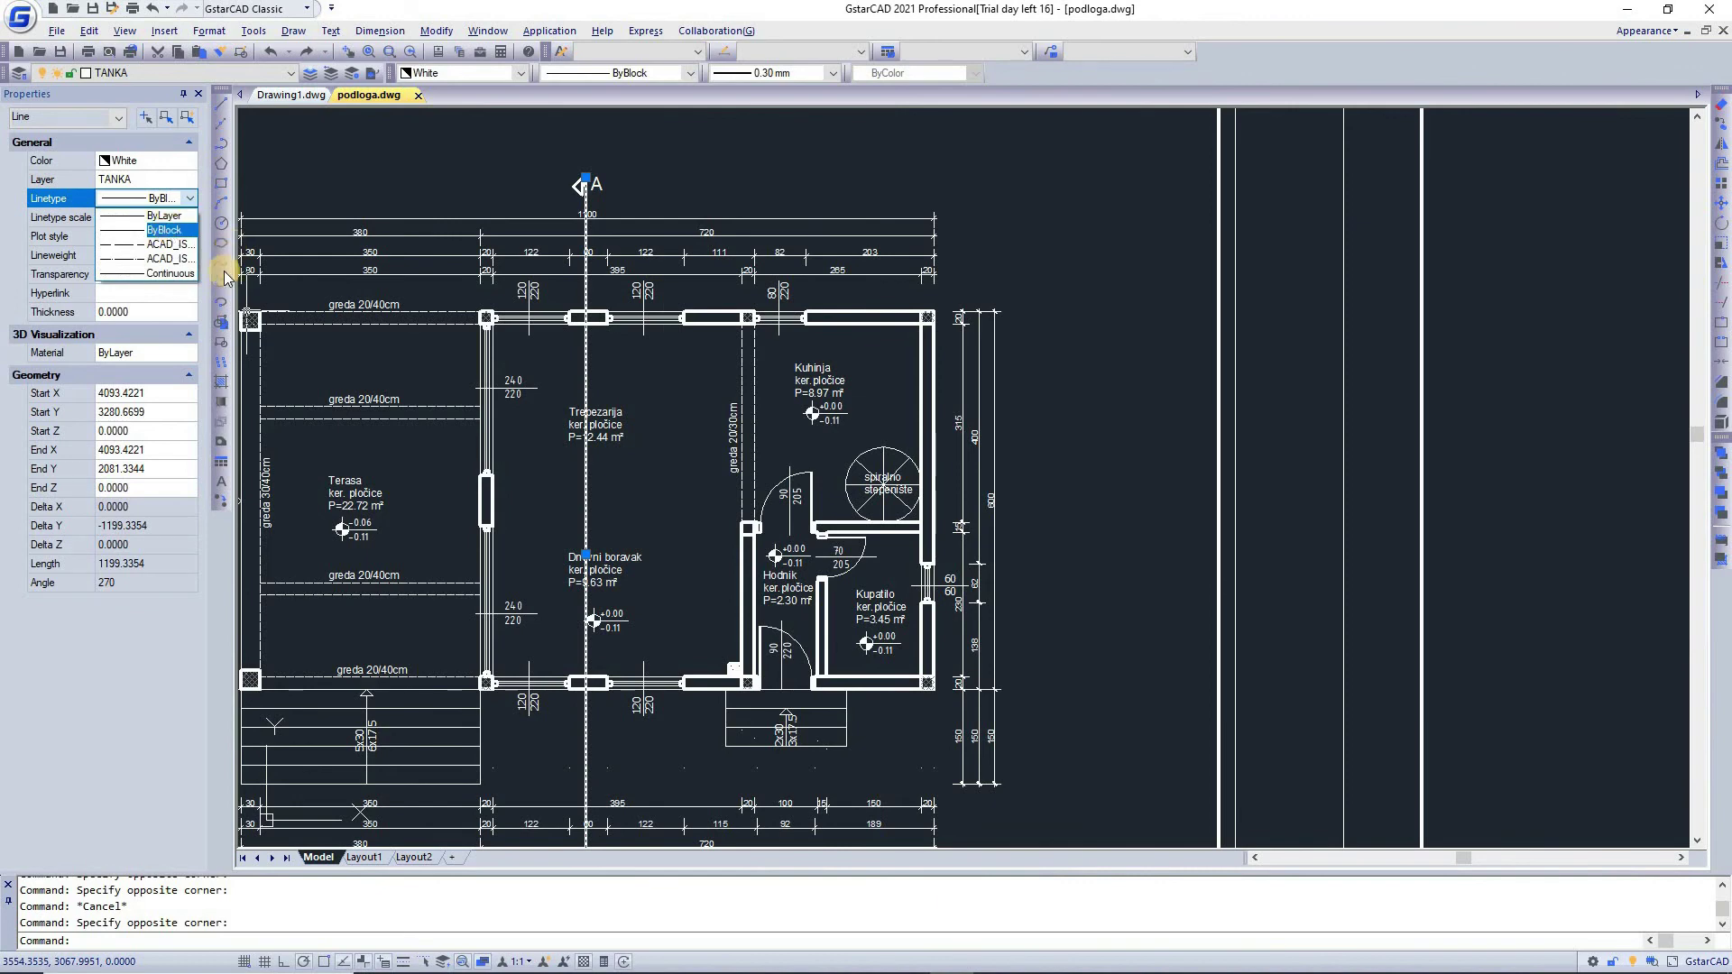
pyautogui.click(658, 380)
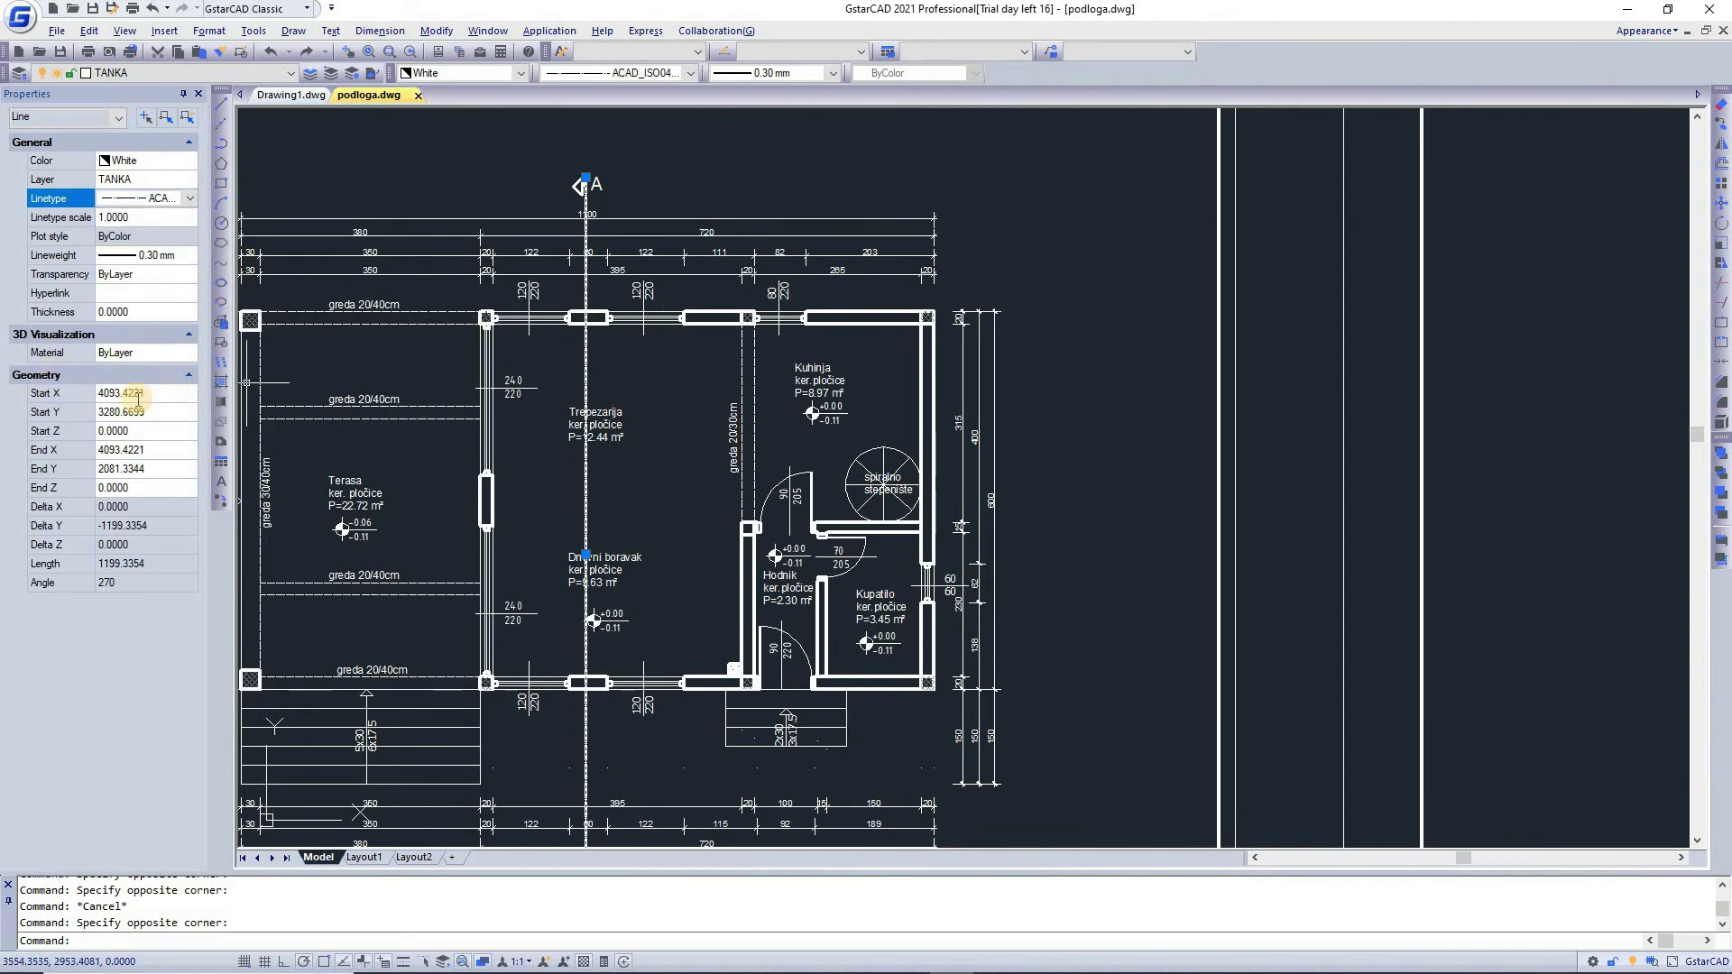
# - Examine the start point coordinates in the selected section line's geometry properties
pyautogui.click(127, 393)
pyautogui.click(131, 412)
pyautogui.press('Tab')
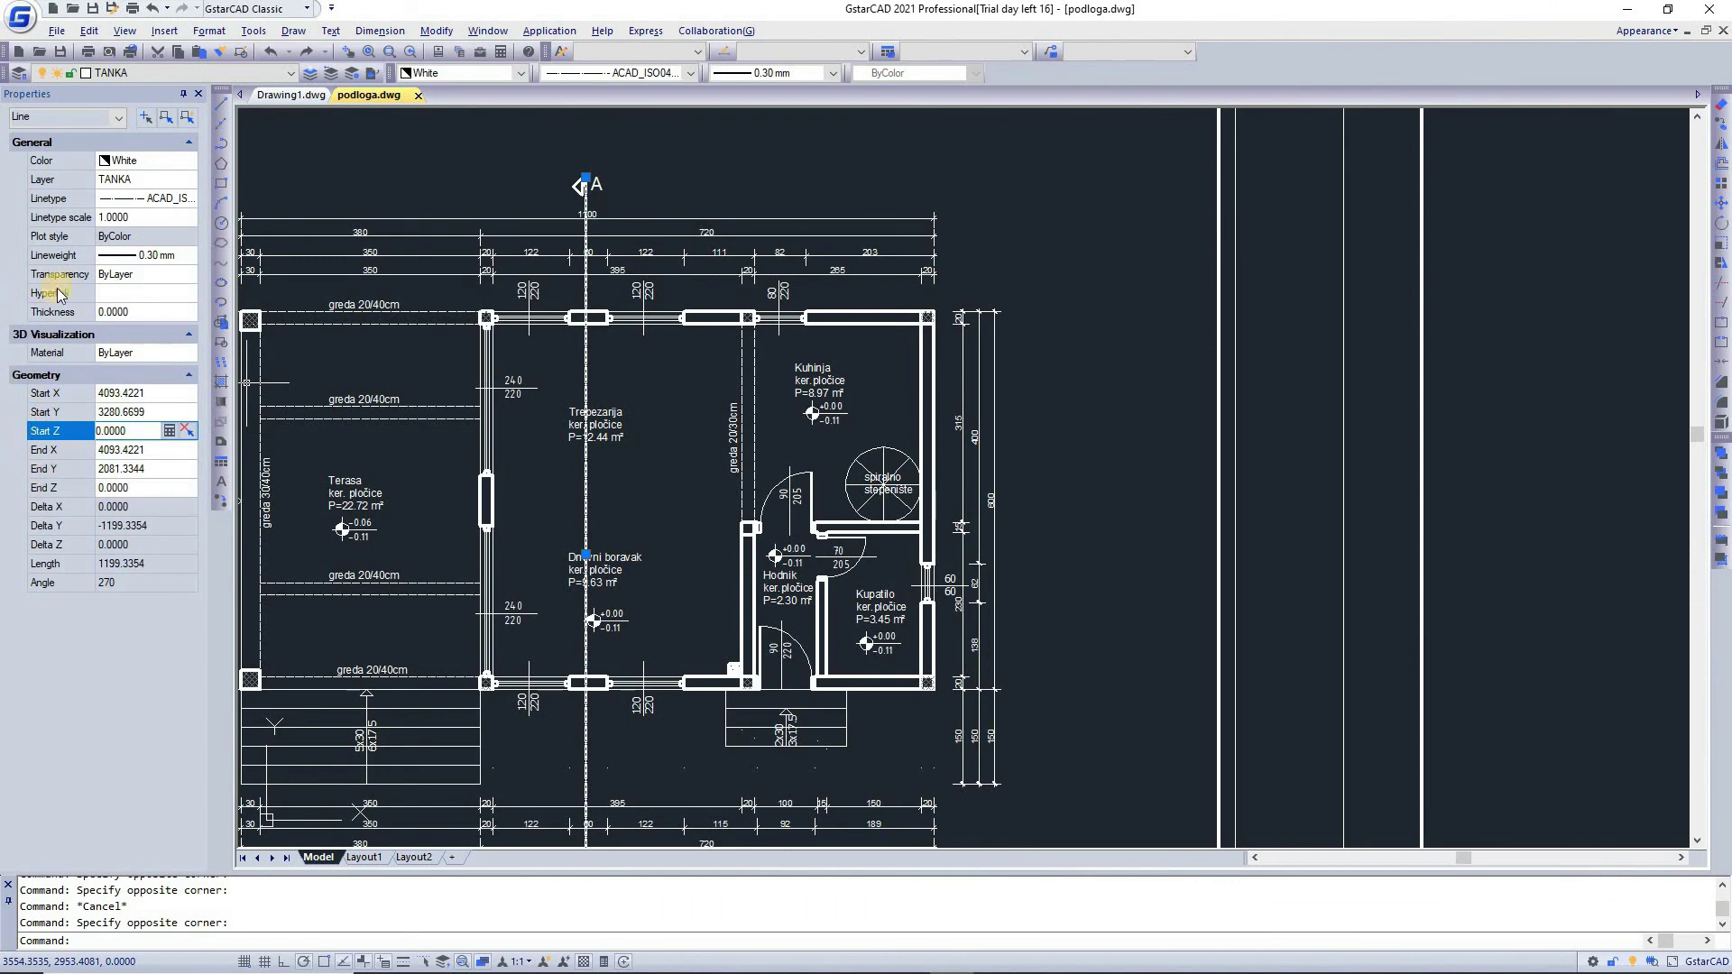
pyautogui.click(411, 355)
pyautogui.click(336, 352)
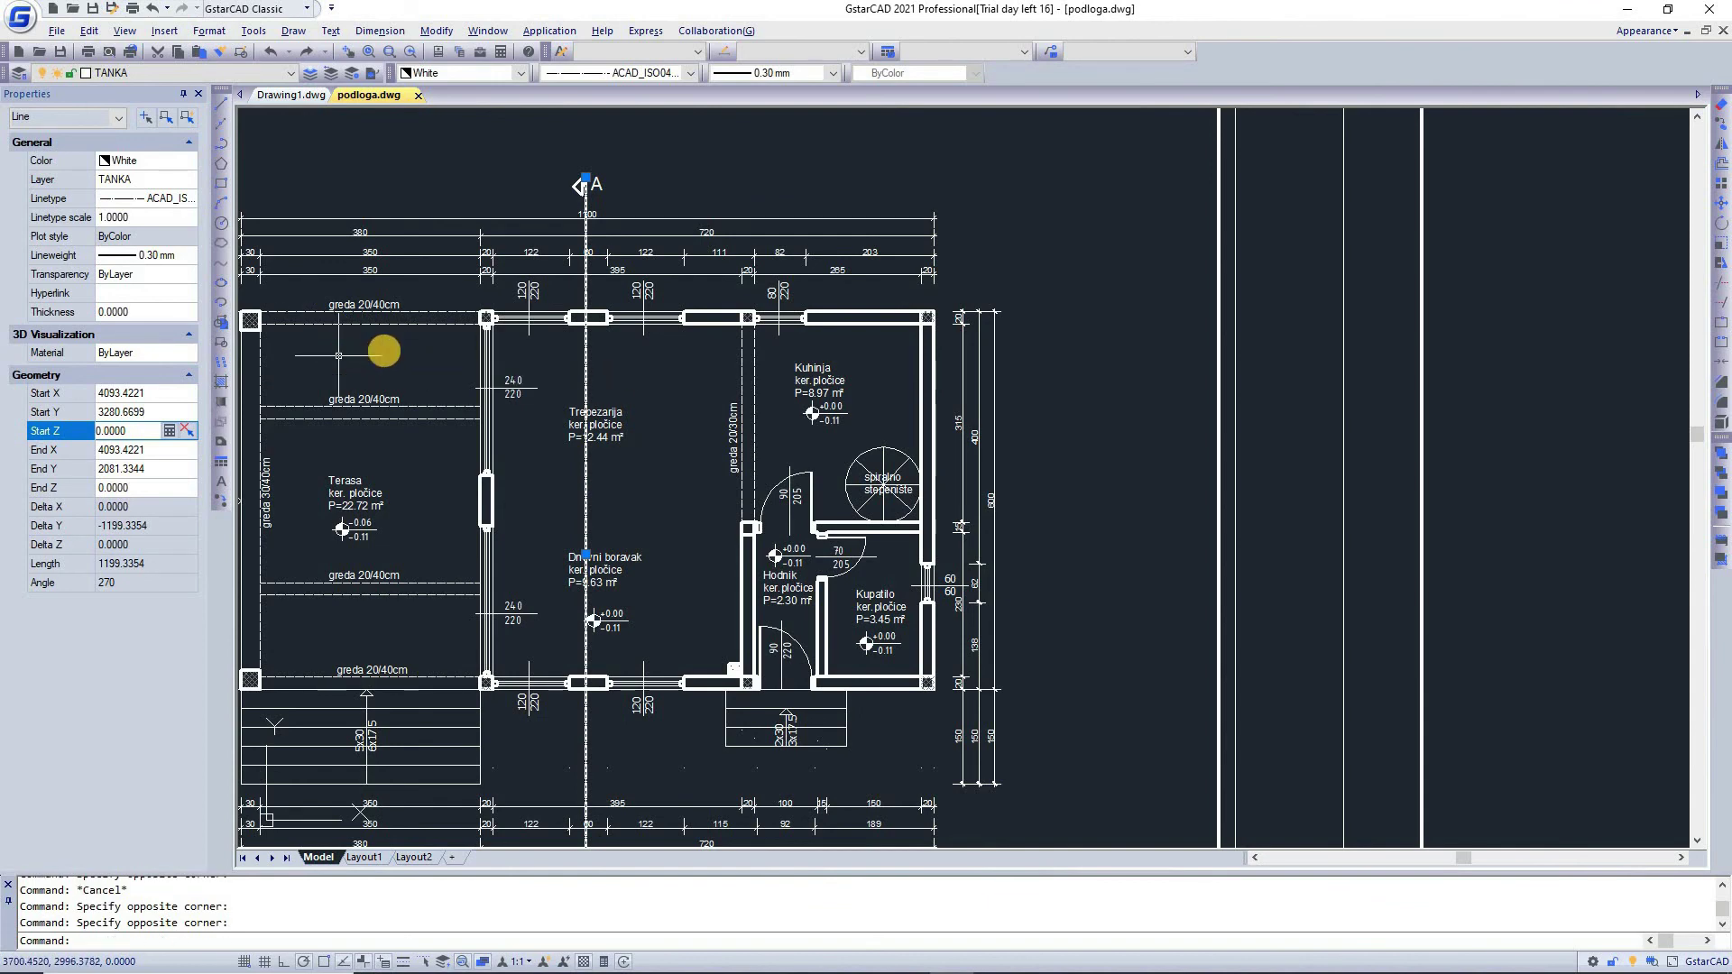
# - Clear the section line selection and zoom to the extents of the whole drawing
pyautogui.press('Escape')
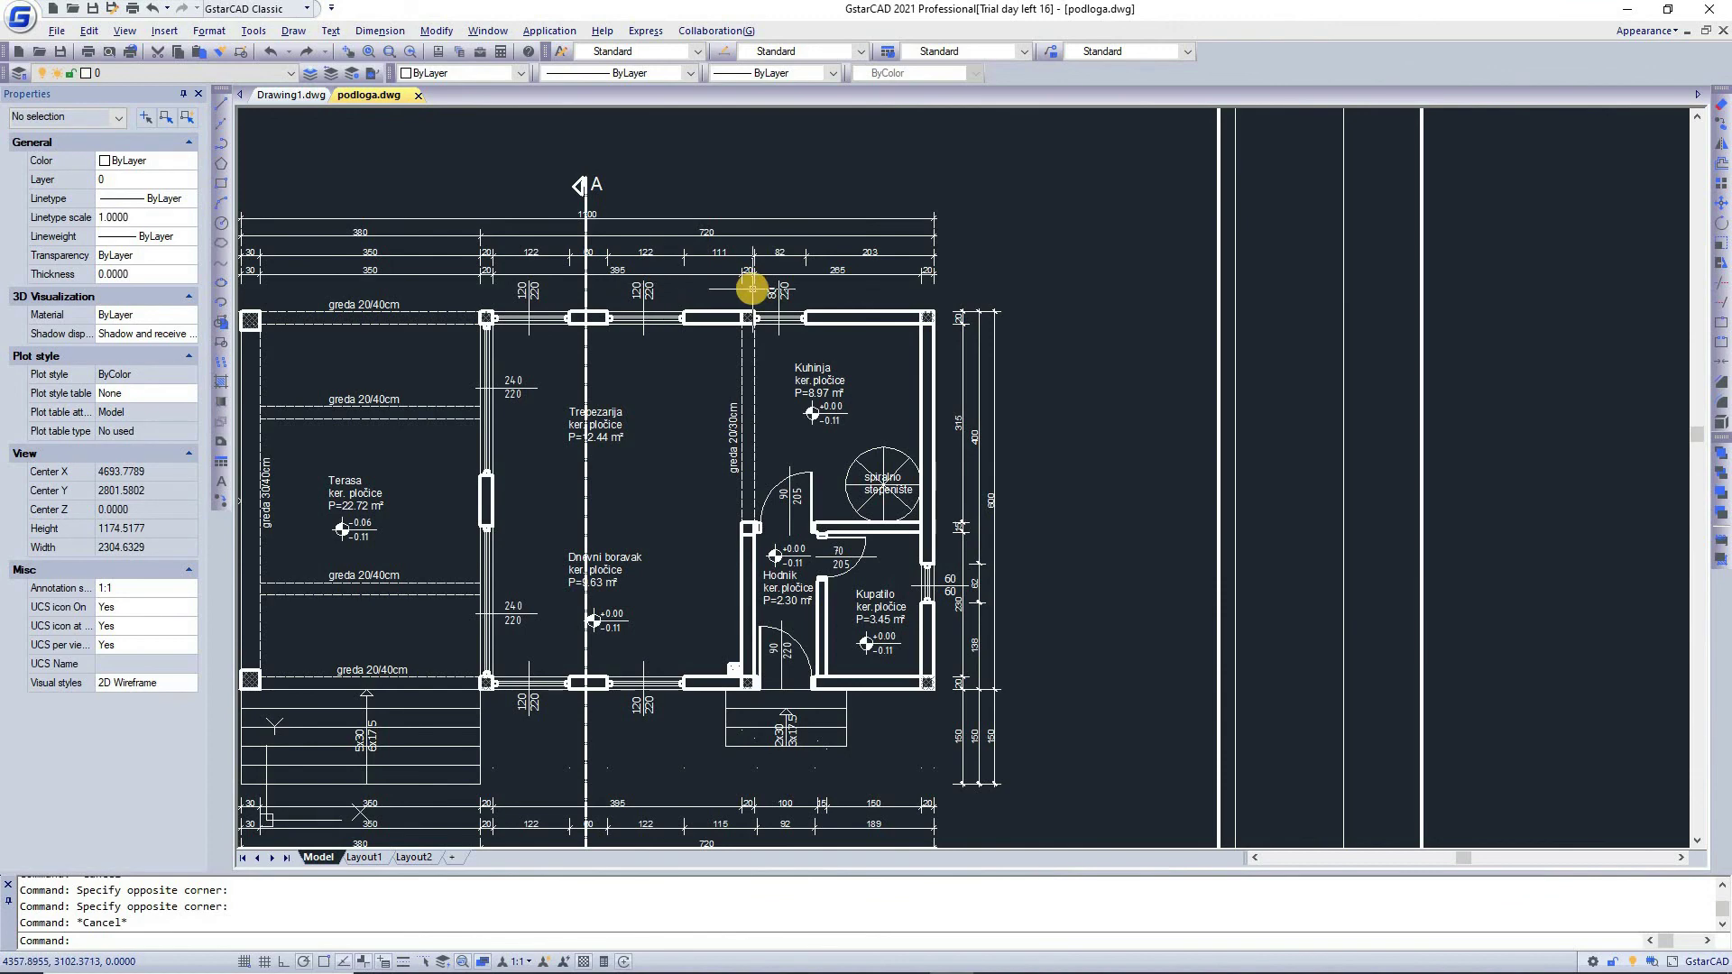
pyautogui.moveTo(495, 350); pyautogui.dragTo(781, 271, button='middle')
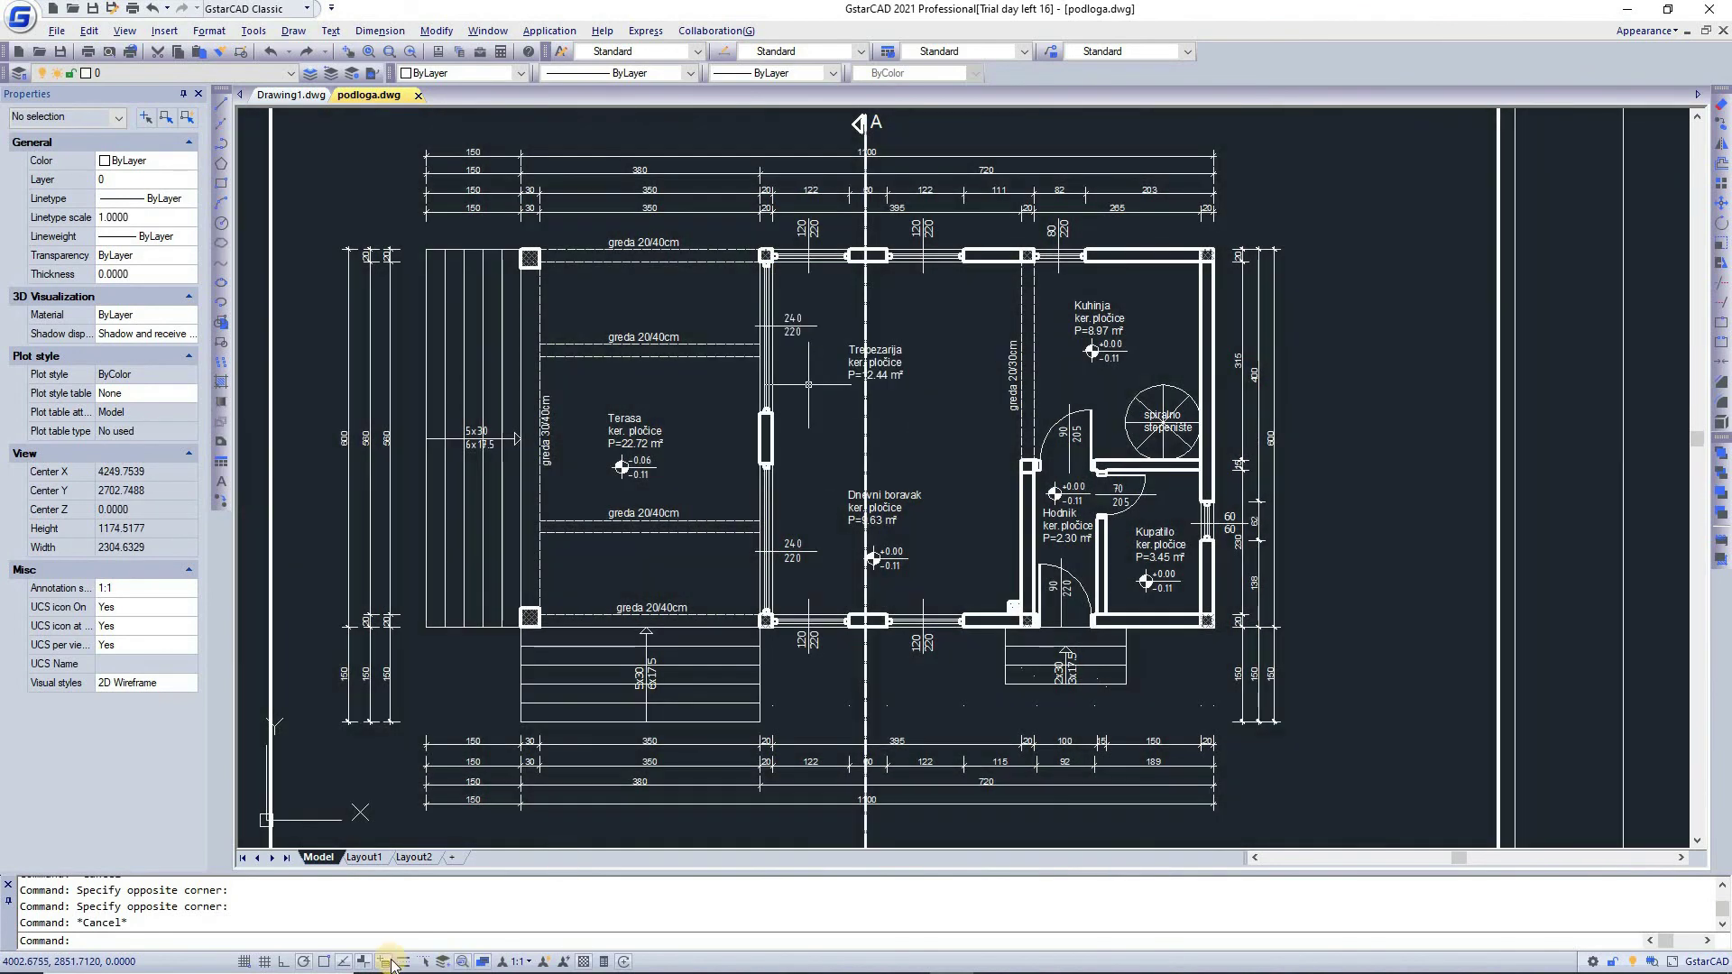
pyautogui.middleClick(895, 431)
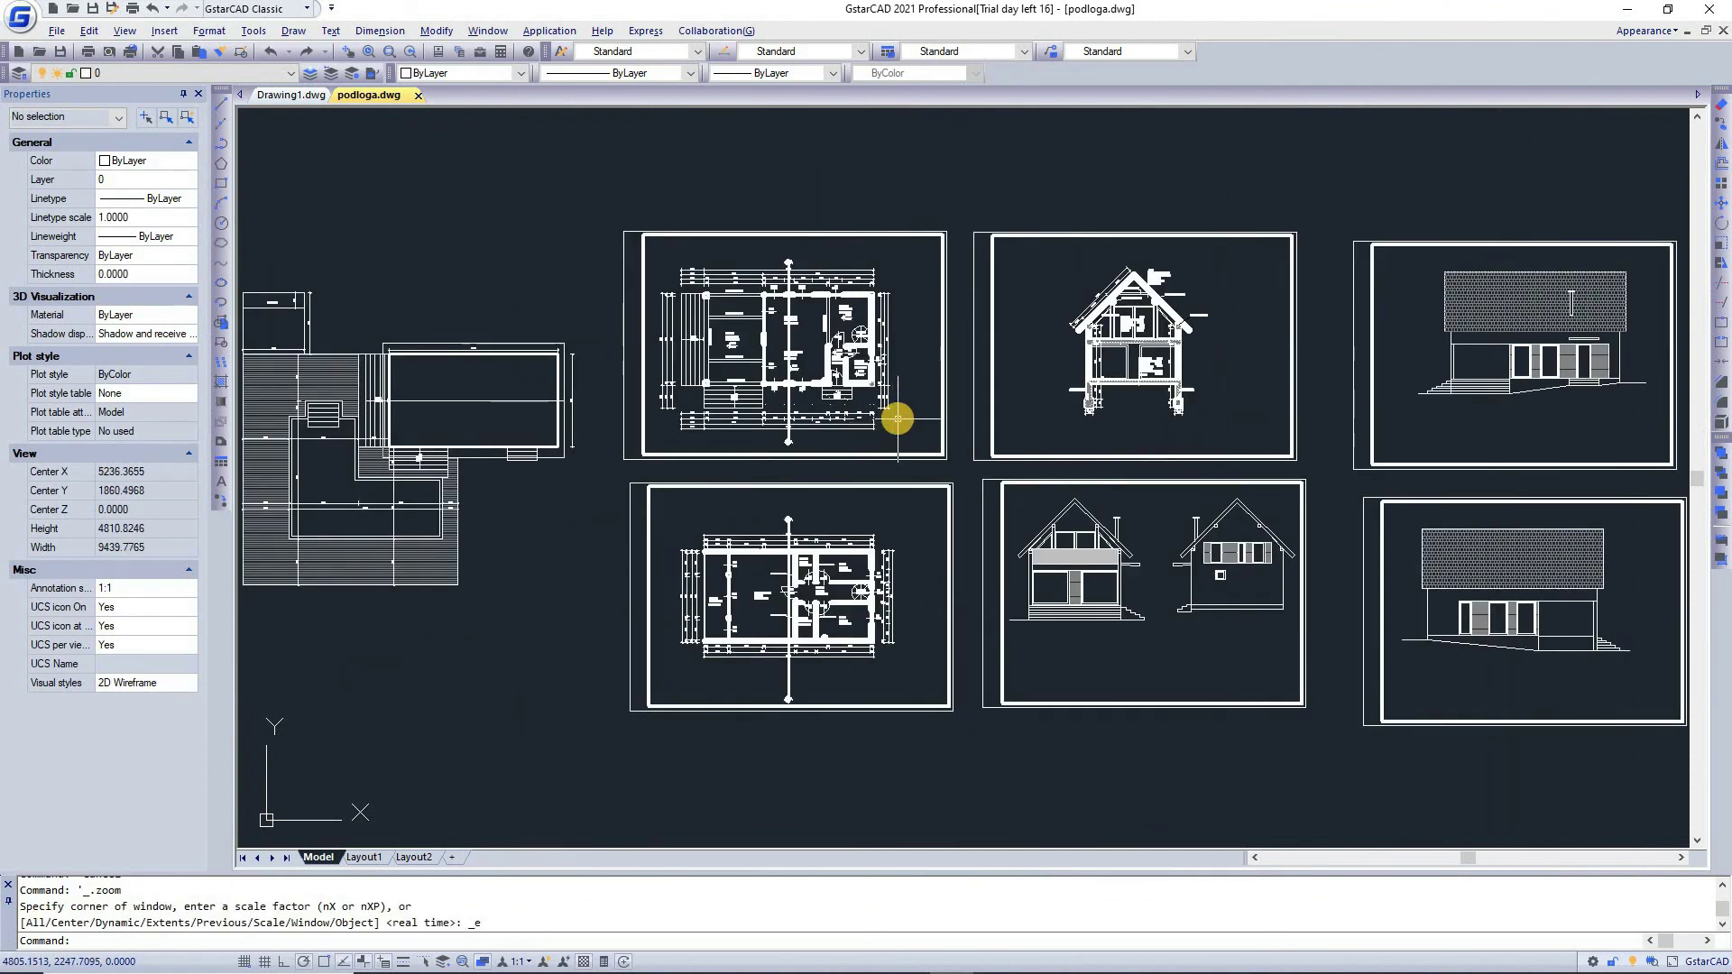